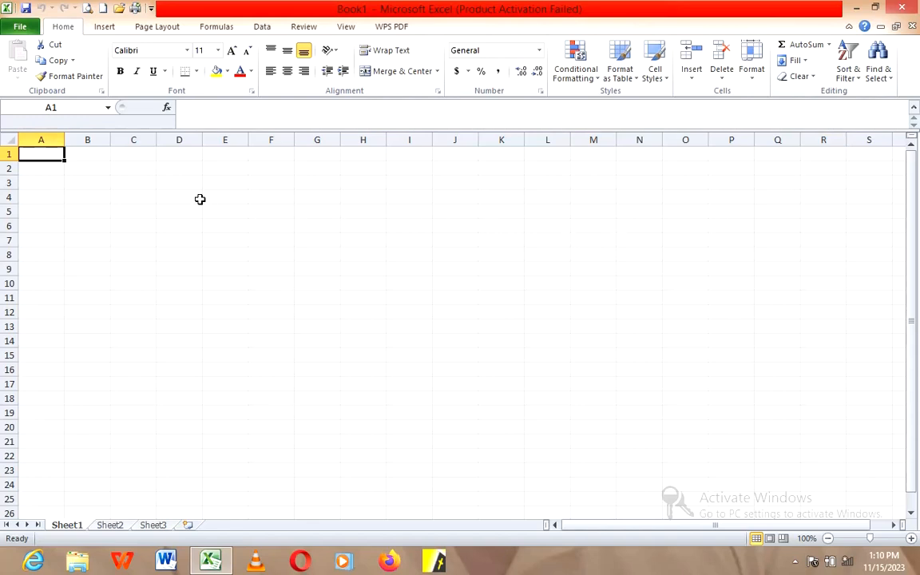
Step: Enter the column header "Names" in cell D4
left_click(192, 198)
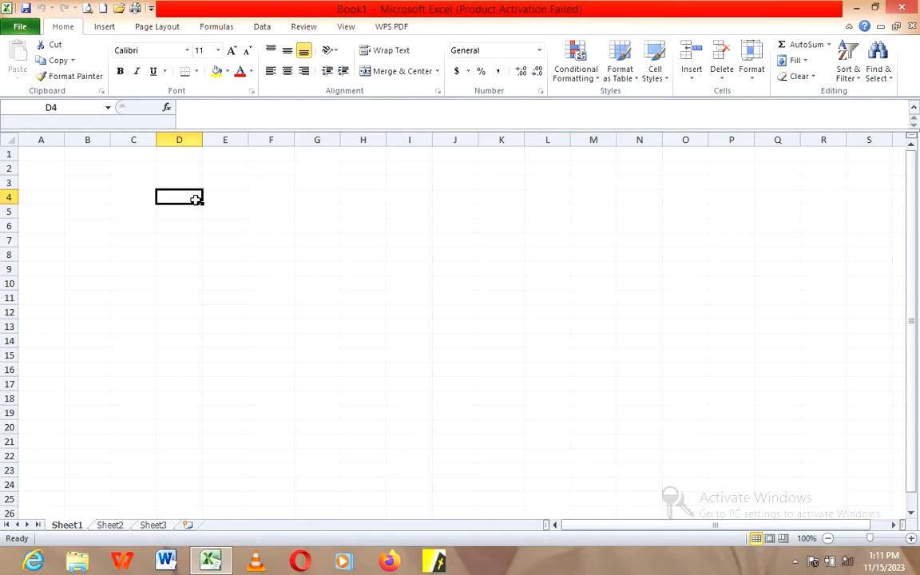
type("name")
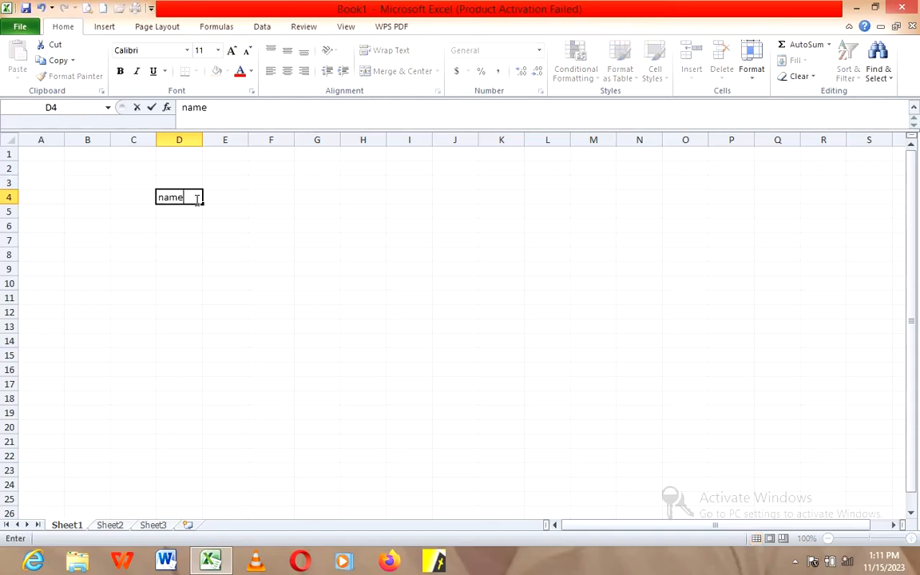
key("BackSpace")
key("BackSpace")
key("BackSpace")
key("BackSpace")
type("Names")
key("Return")
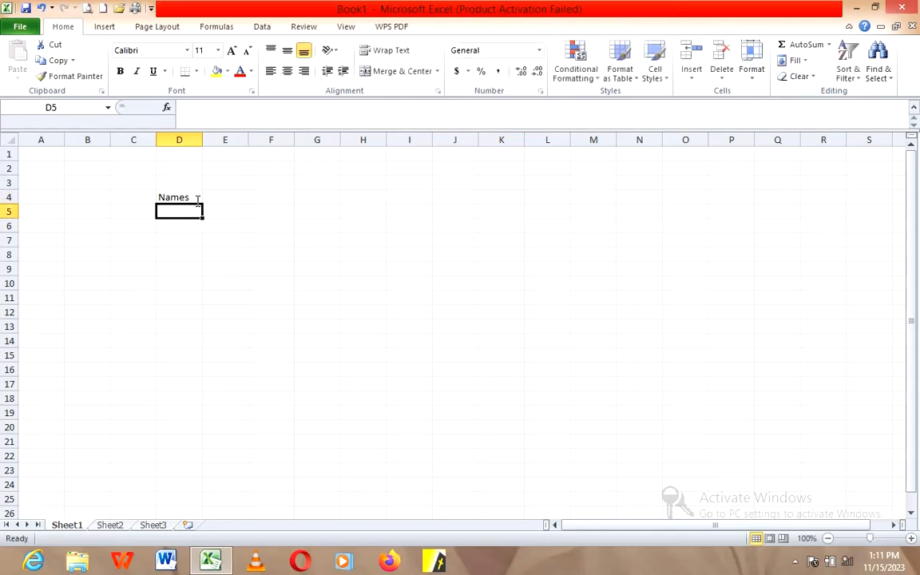
Step: Enter the first three people's first names in cells D5 to D7, under the Names header
type("james")
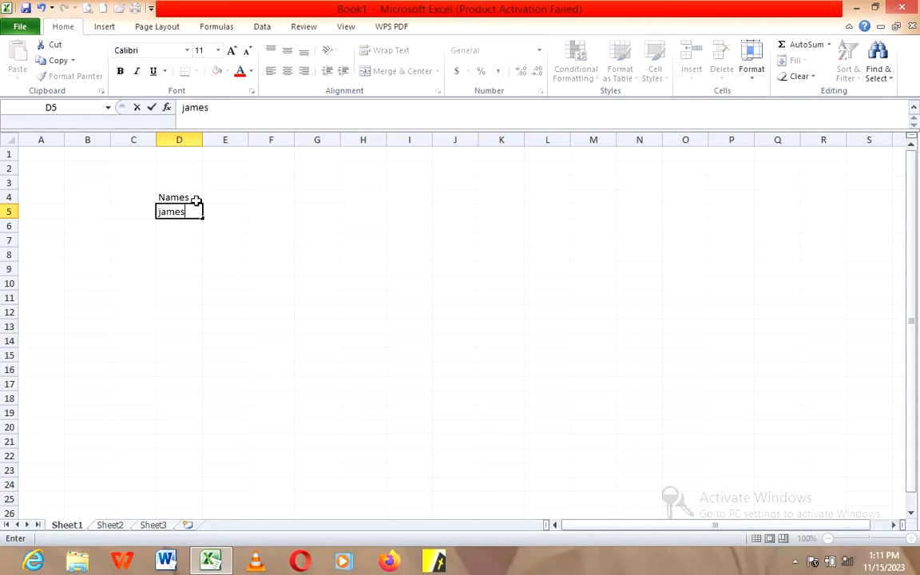
key("Return")
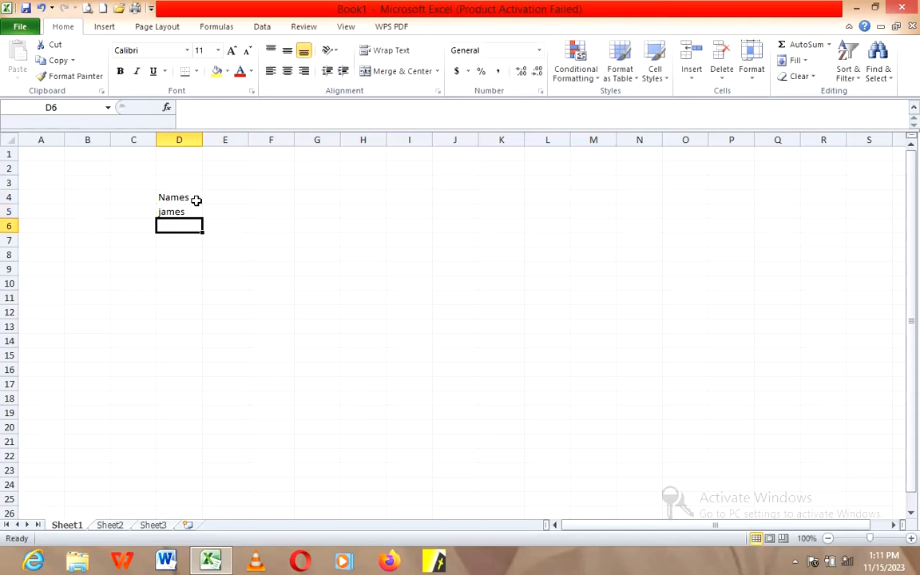
type("Peter")
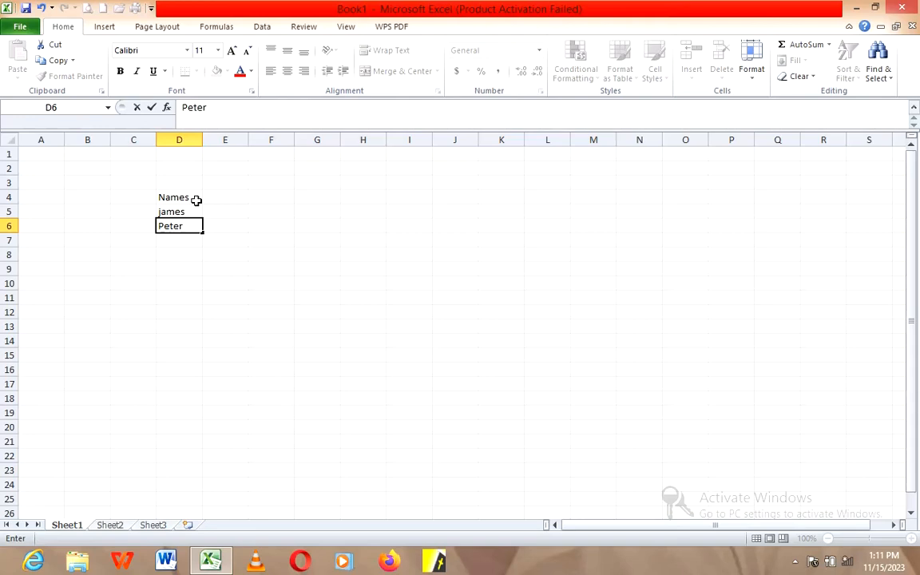
key("Return")
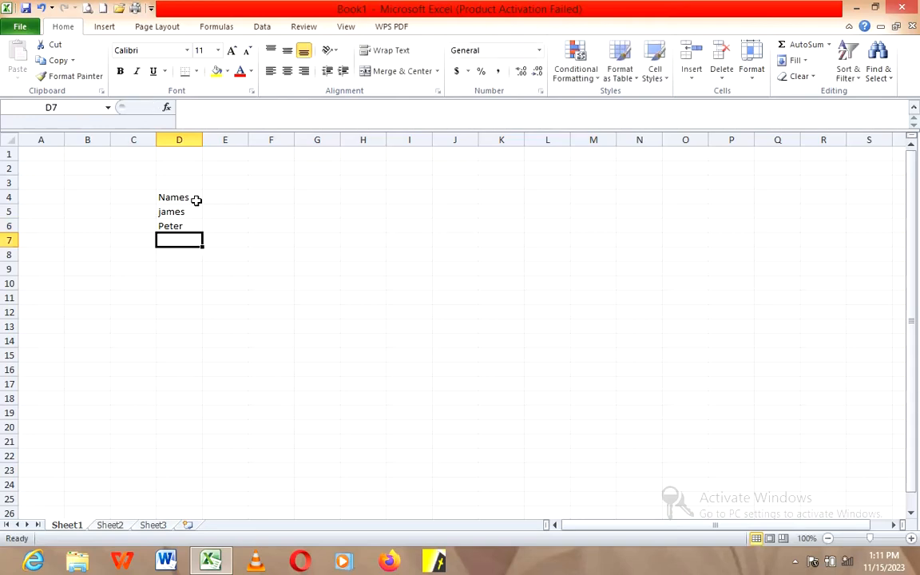
type("Mary")
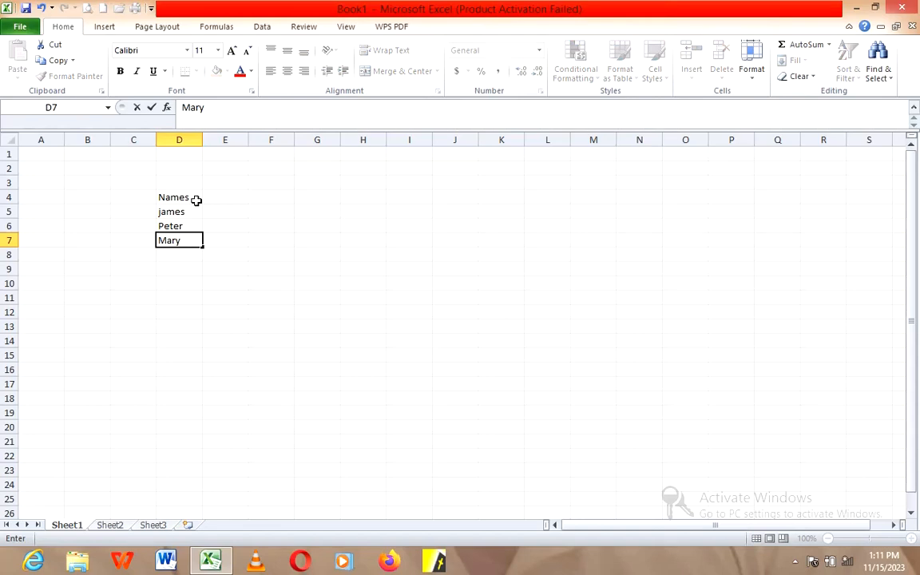
key("Return")
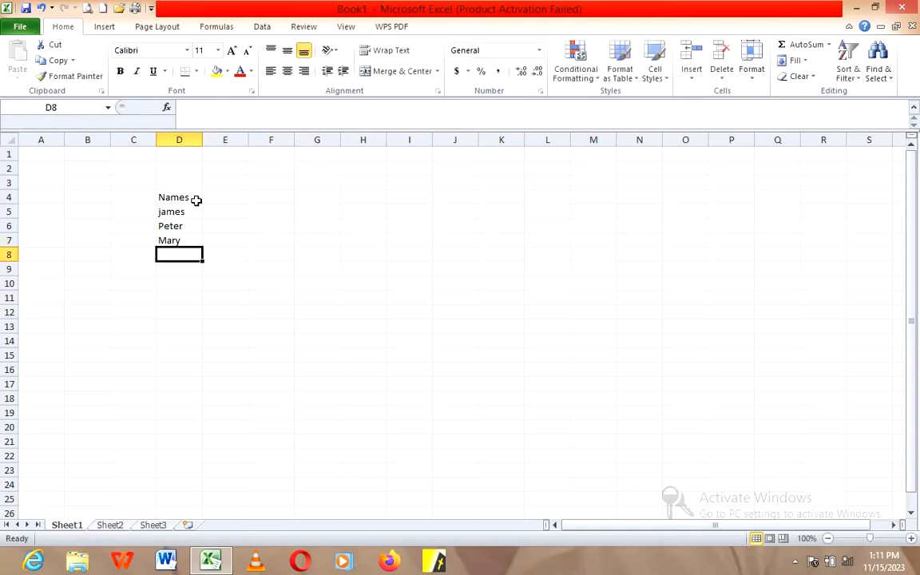
Step: Enter the fourth person's first name in cell D8
type("Andre")
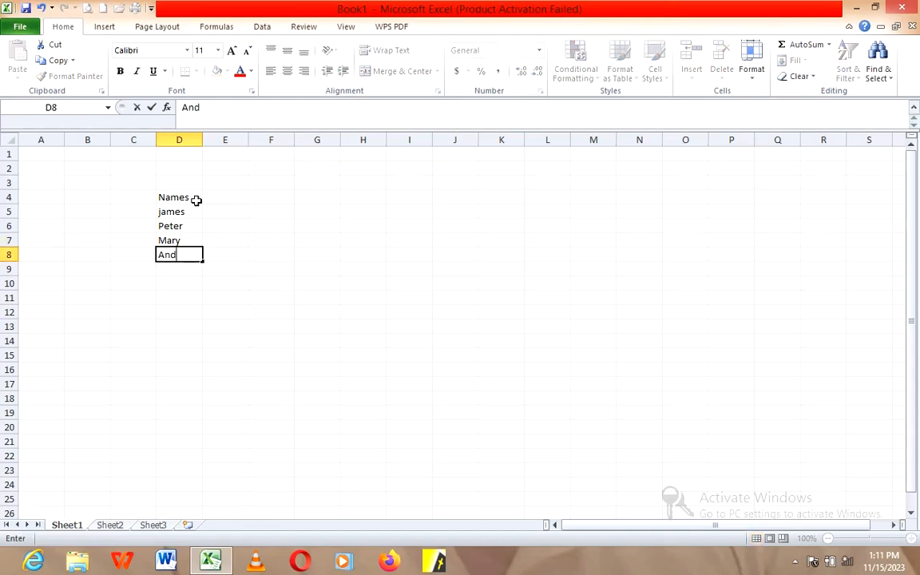
key("BackSpace")
type("rew")
key("Return")
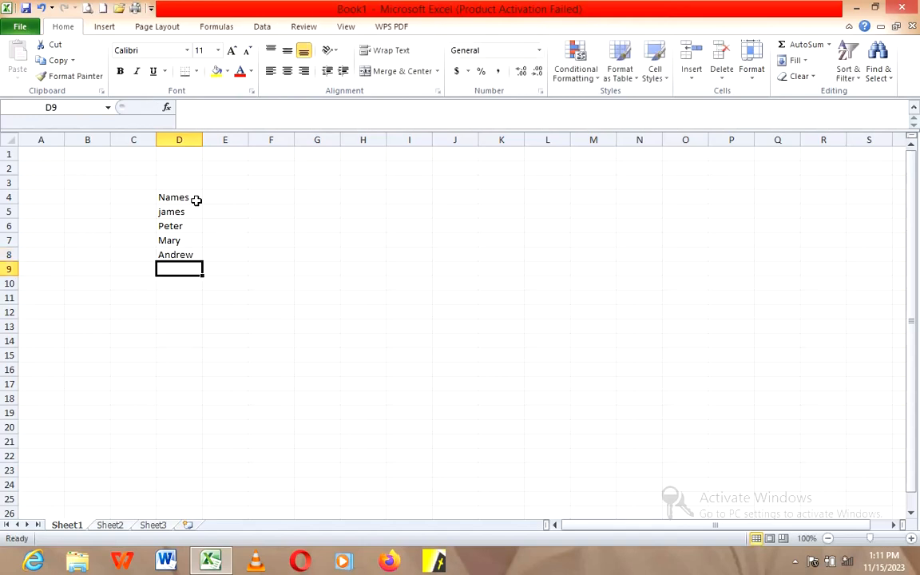
Step: Enter the fifth person's first name, capitalized, in cell D9
type("an")
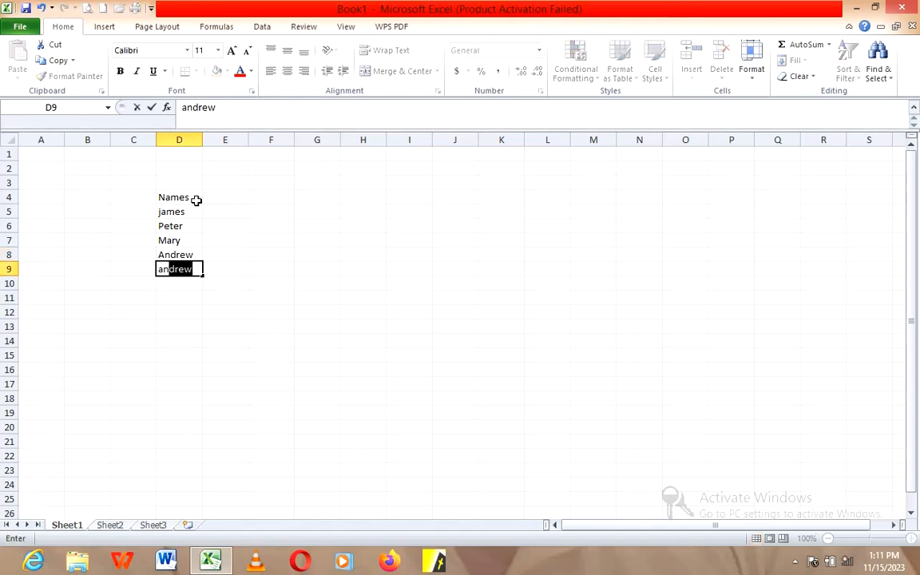
type("g")
key("BackSpace")
key("BackSpace")
key("BackSpace")
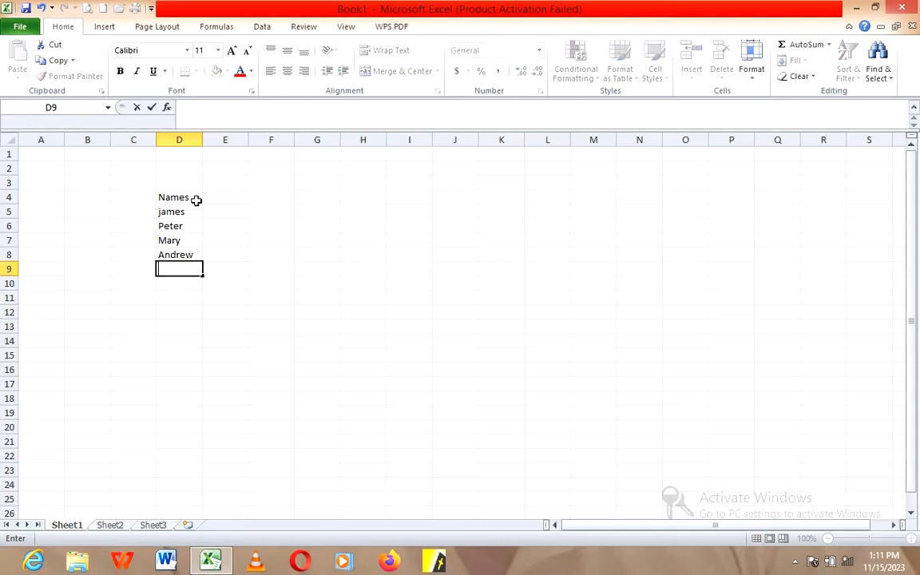
type("Angl")
key("BackSpace")
type("ela")
key("Return")
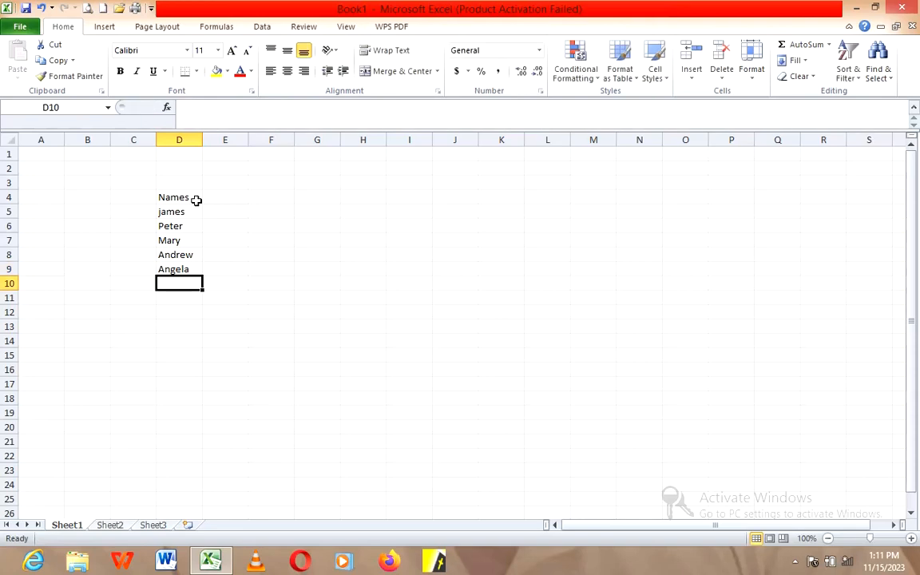
Step: Enter the sixth person's first name in cell D10 to complete the Names column
type("Pres")
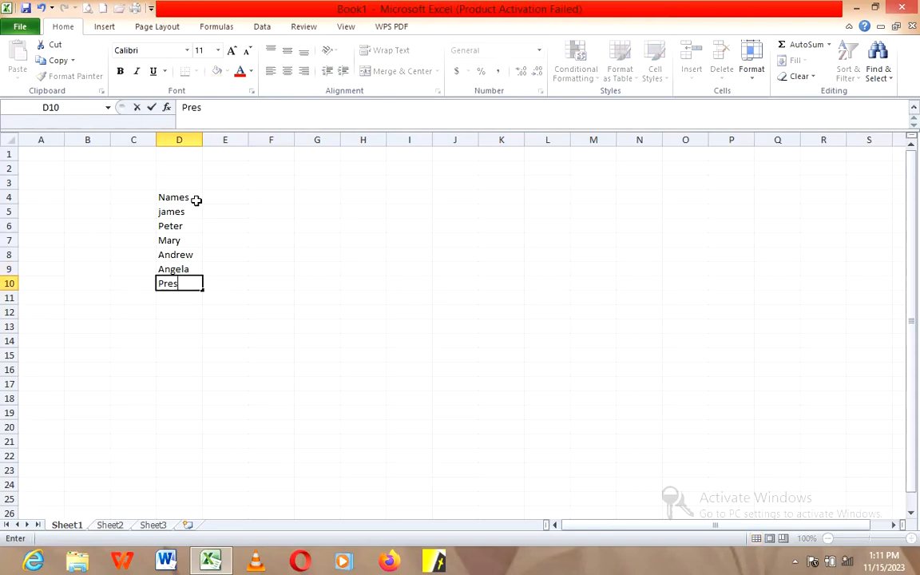
type("c")
key("BackSpace")
key("BackSpace")
type("cious")
Step: Enter the column header "Age" in cell E4, beside the Names header
left_click(223, 198)
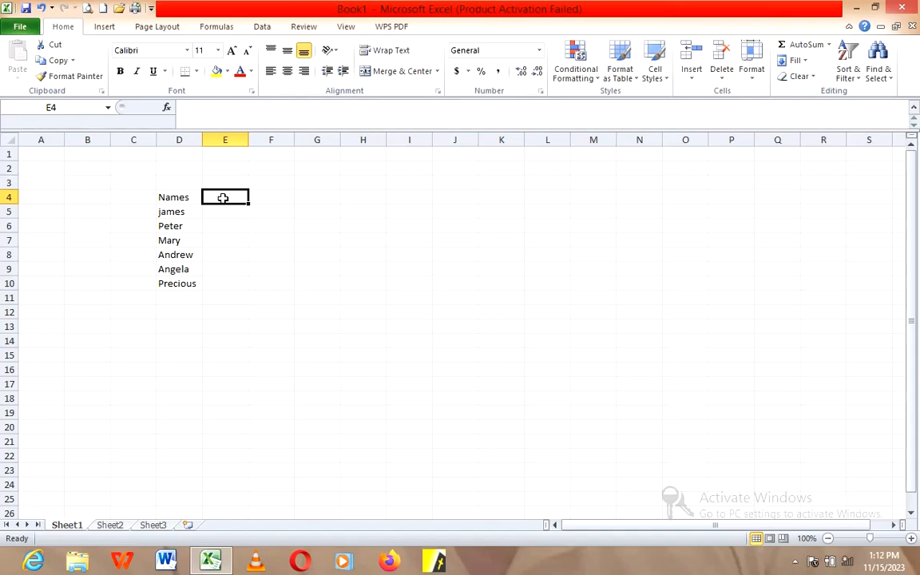
type("ag")
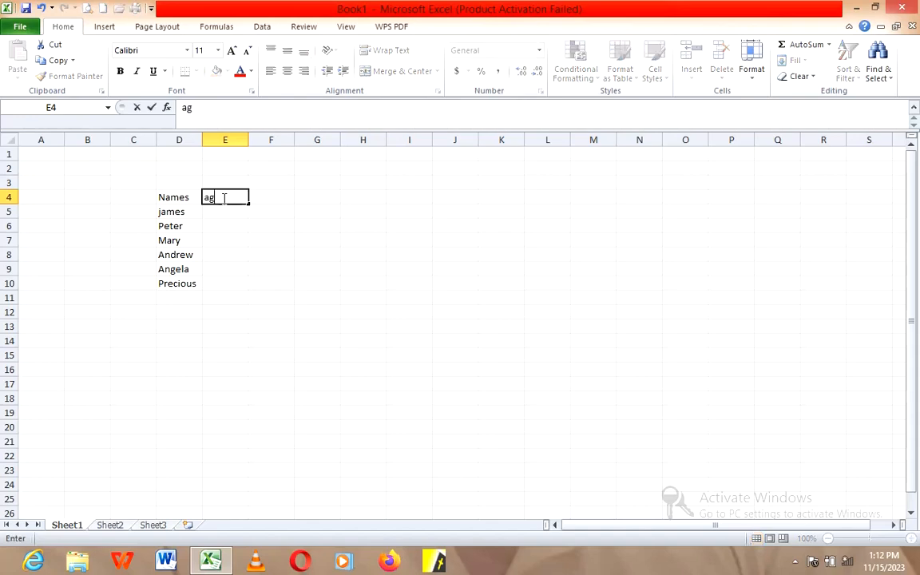
type("e")
key("BackSpace")
key("BackSpace")
key("BackSpace")
type("Age")
key("Tab")
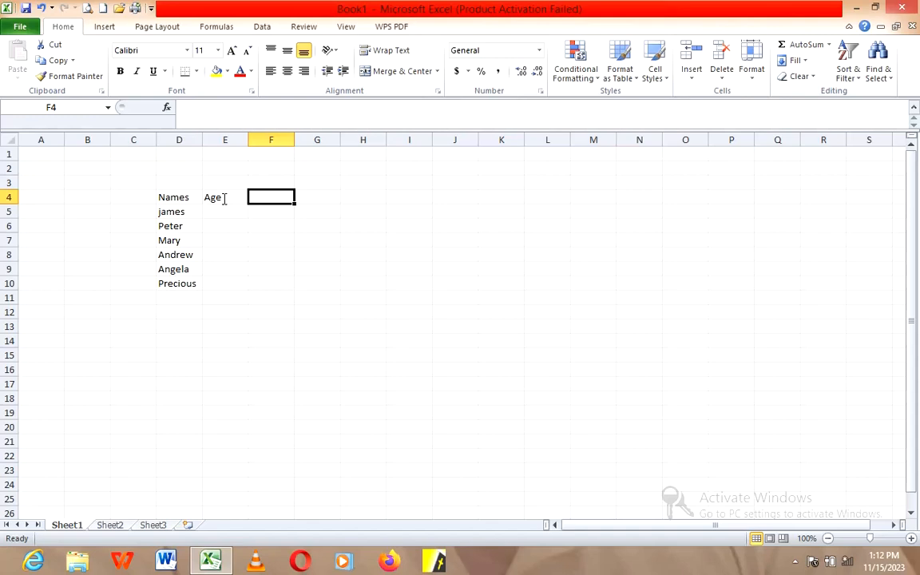
Step: Enter the column header "Hieght" in cell F4, beside the Age header
type("h")
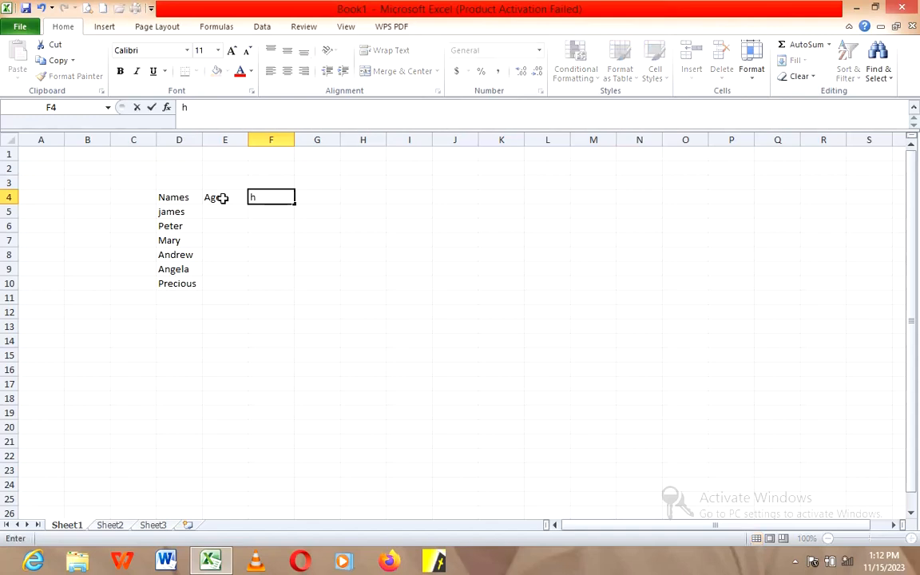
key("BackSpace")
type("Hieght")
key("BackSpace")
key("BackSpace")
key("BackSpace")
key("BackSpace")
key("BackSpace")
key("BackSpace")
type("Hieght")
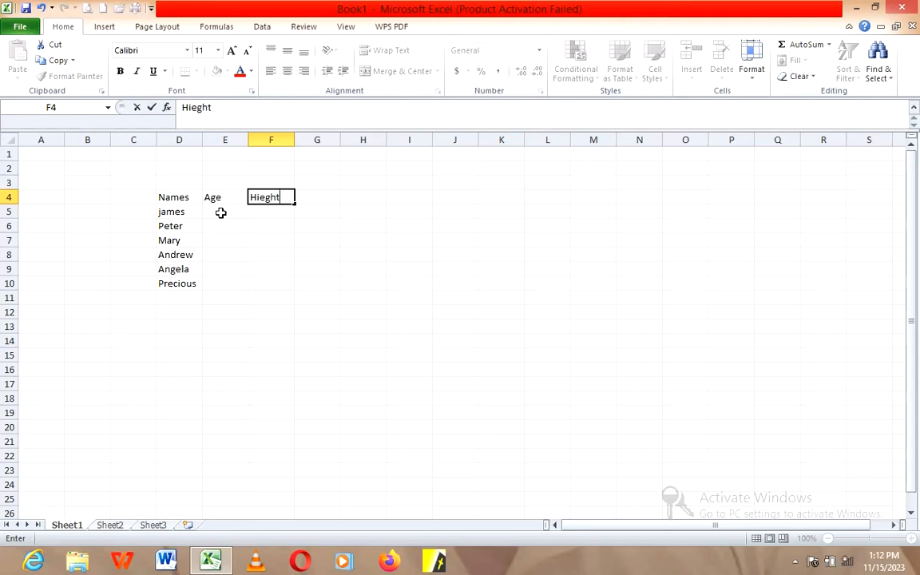
Step: Enter the ages 17, 22 and 20 in cells E5 to E7 for the first three people
left_click(220, 212)
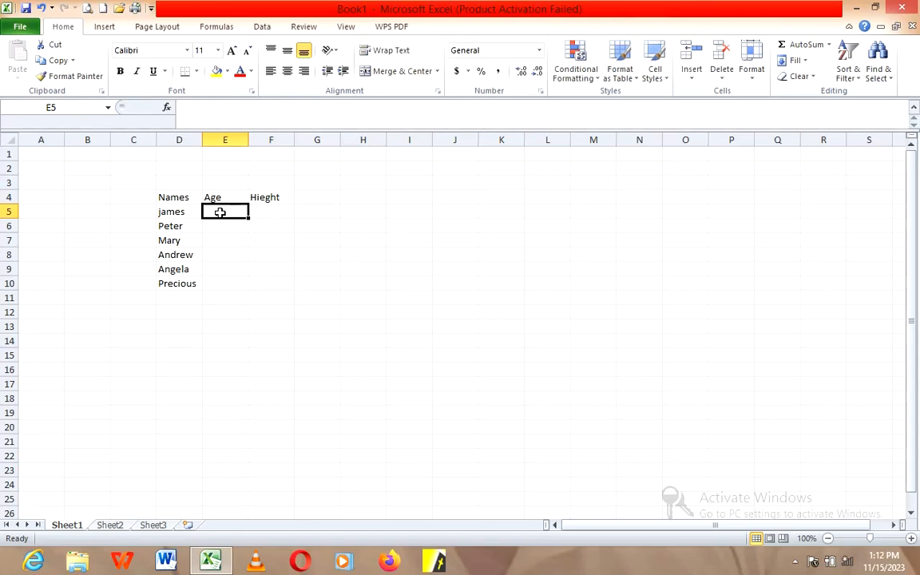
type("17")
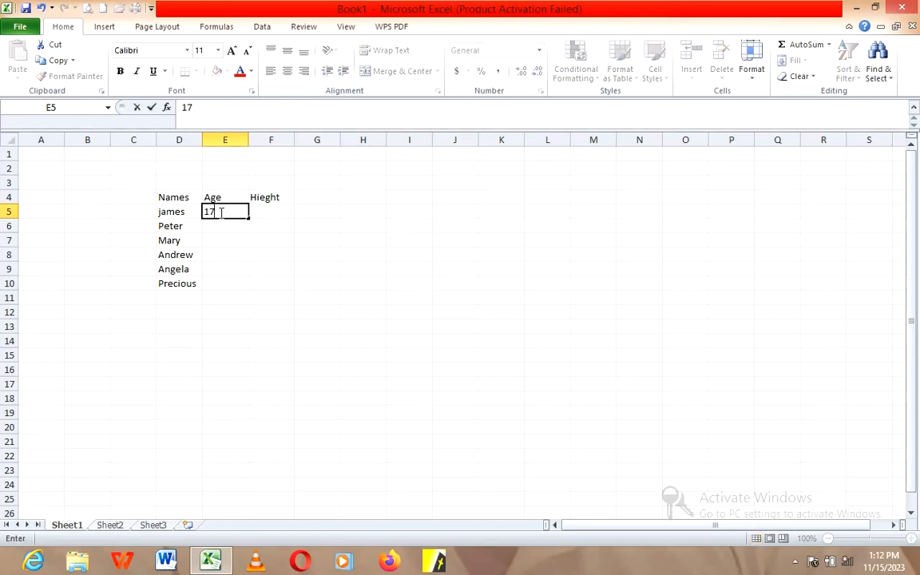
key("Return")
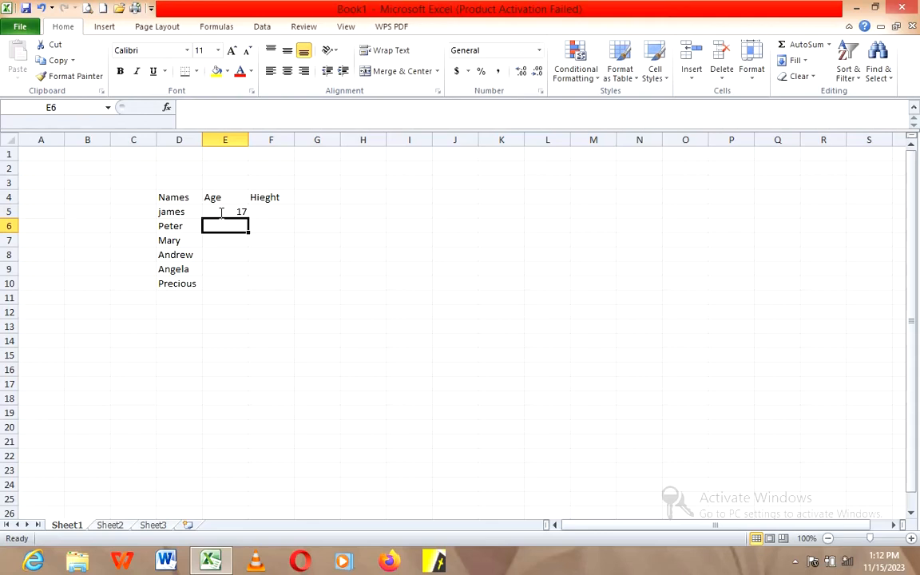
type("22")
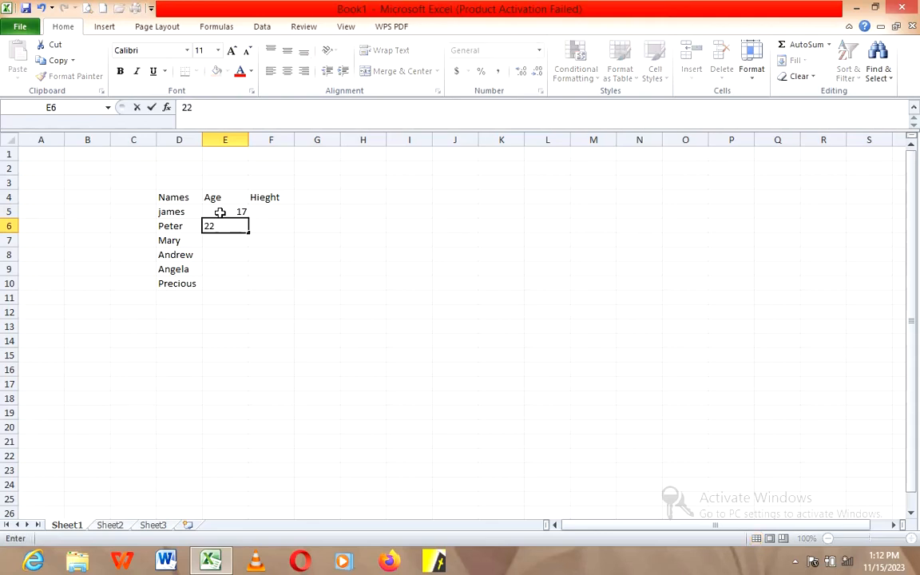
key("Return")
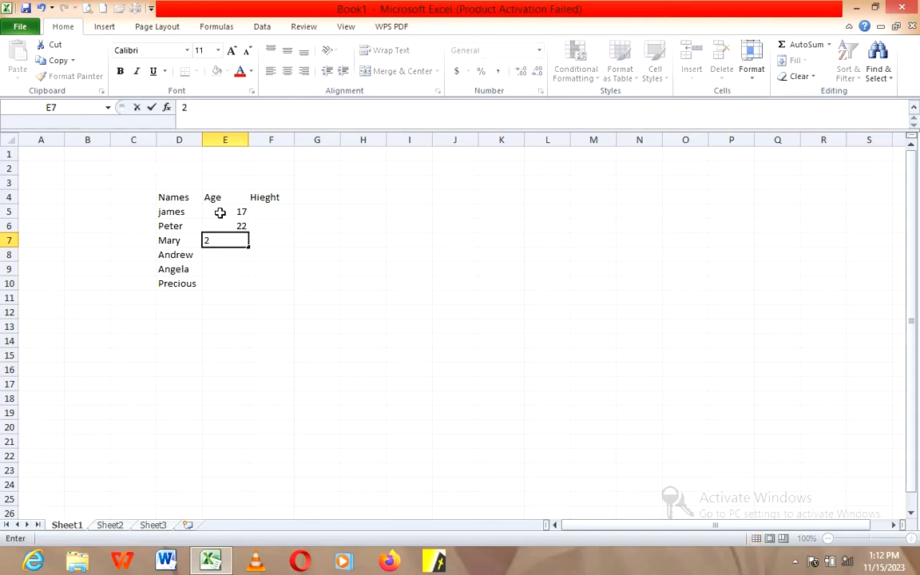
type("0")
key("Return")
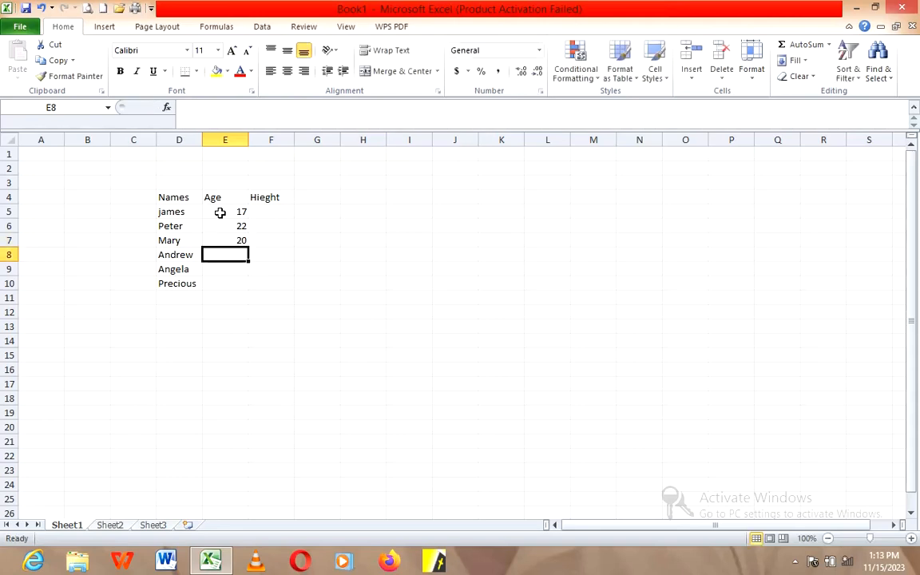
Step: Enter the ages 18, 16 and 23 in cells E8 to E10 for the last three people
type("18")
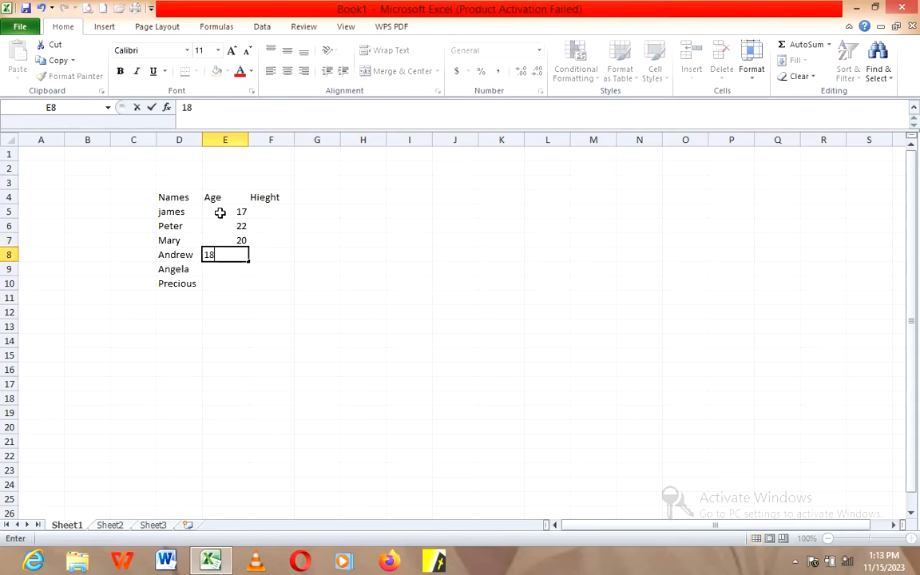
key("Return")
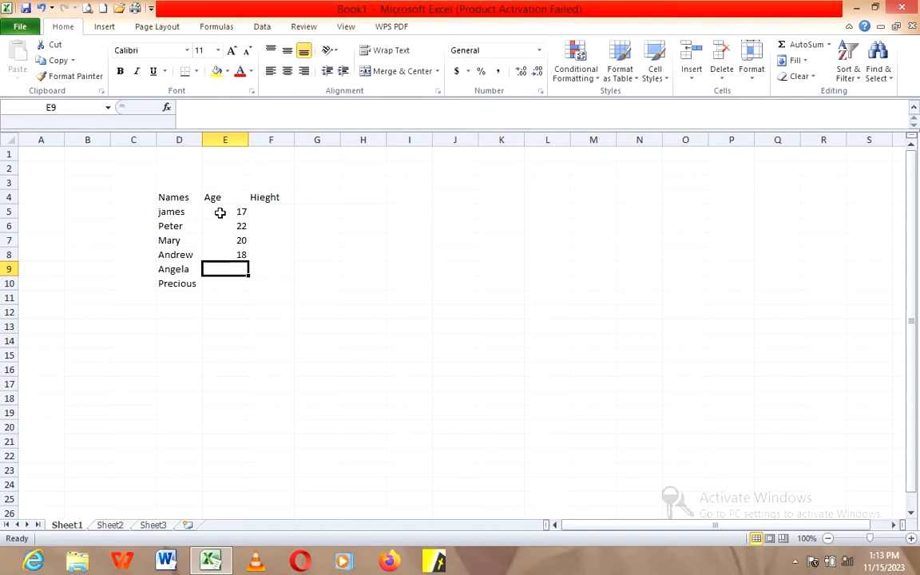
type("16")
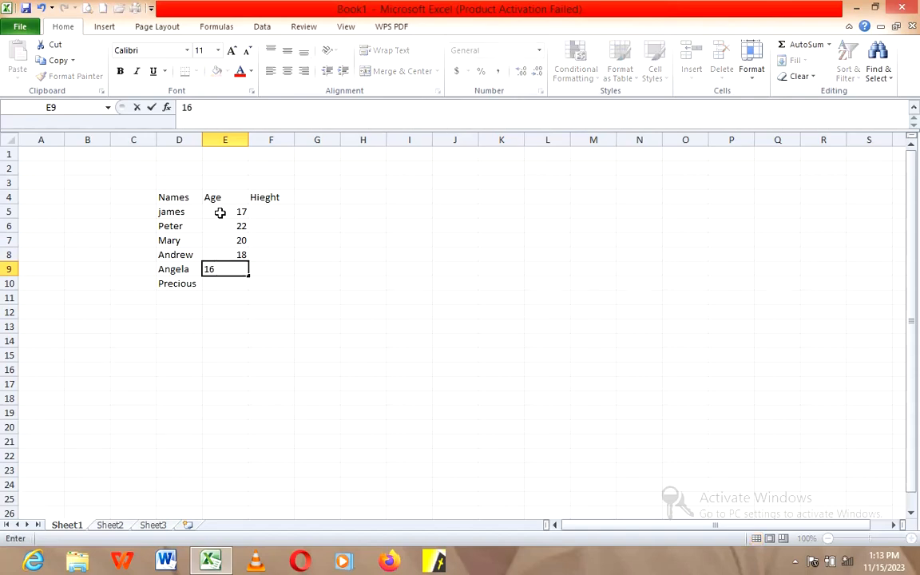
key("Return")
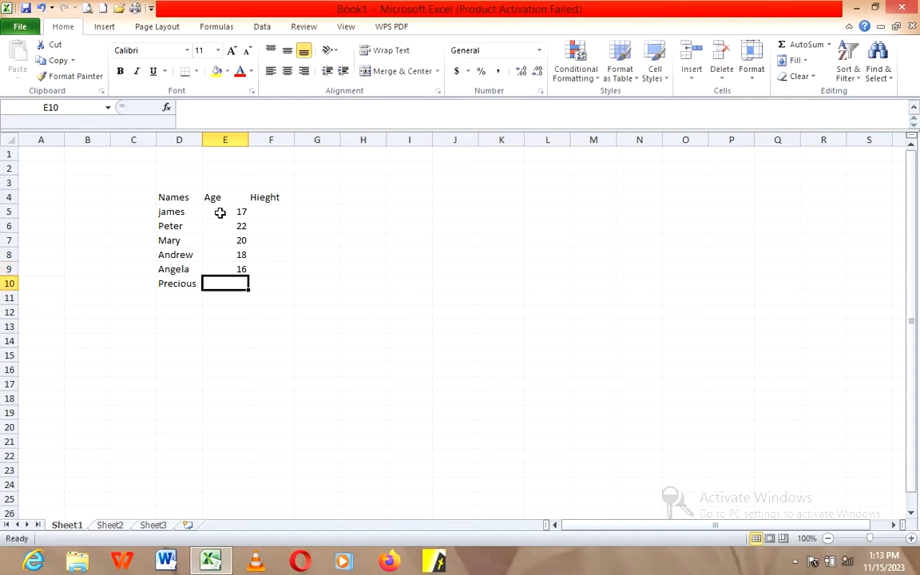
type("23")
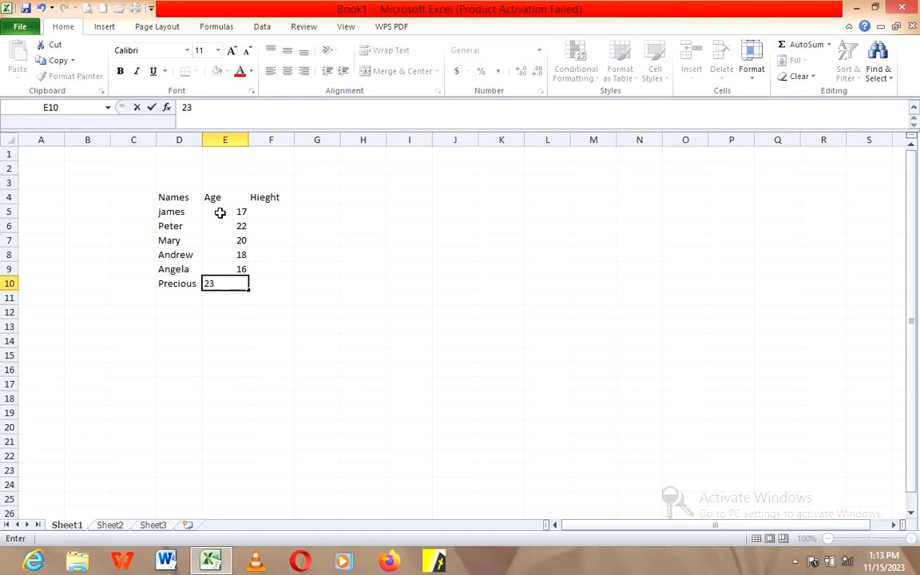
key("Tab")
Step: Enter the heights 4, 7 and 5 in cells F5 to F7 for the first three people
key("Up")
key("Up")
key("Up")
key("Up")
key("Up")
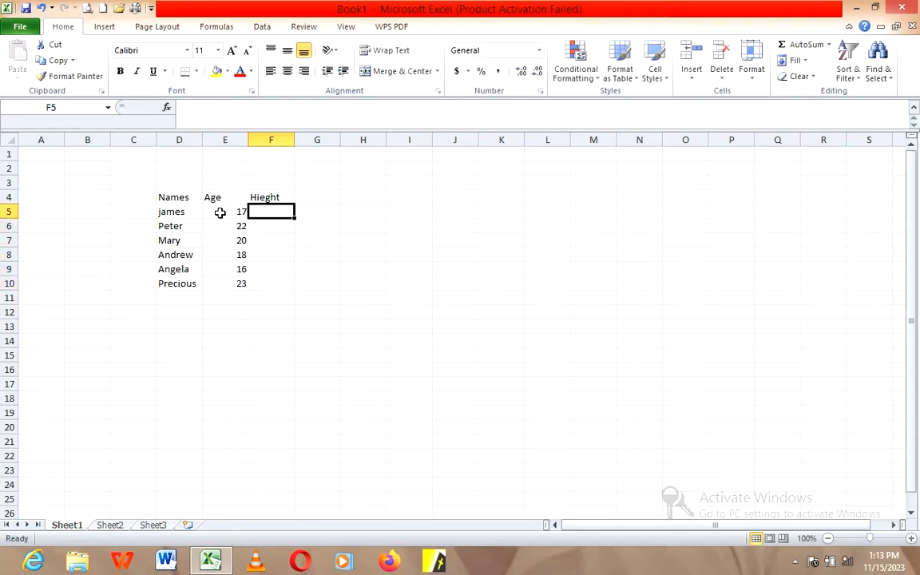
type("4")
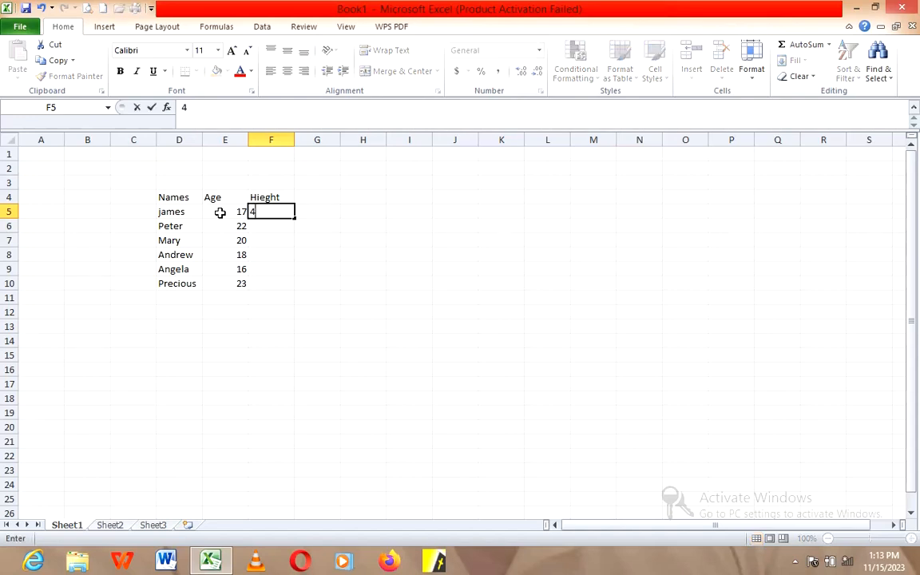
key("Return")
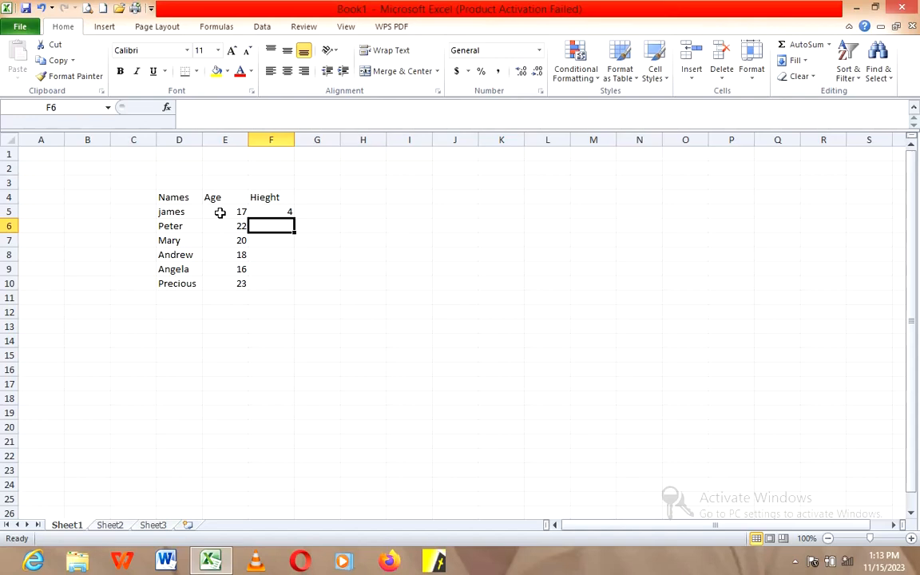
type("7")
key("Return")
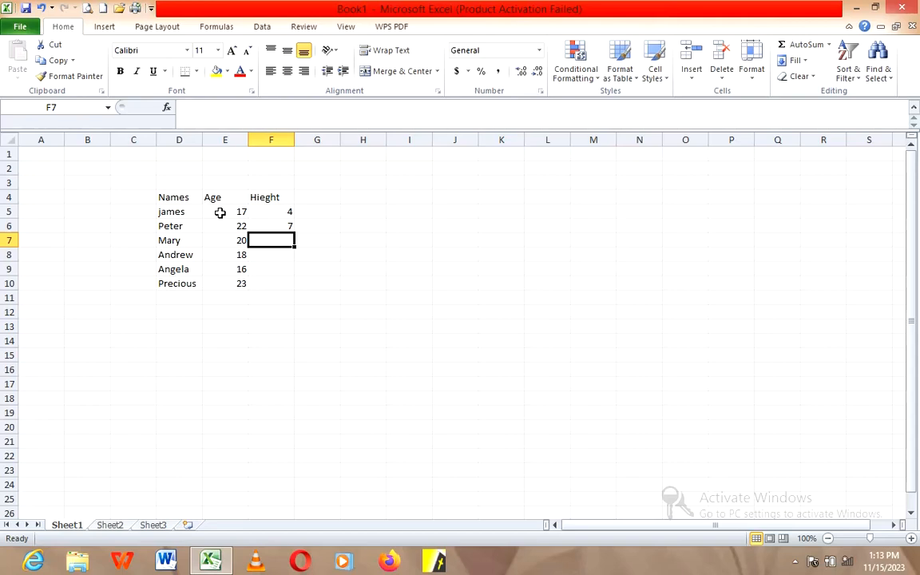
type("5")
key("Return")
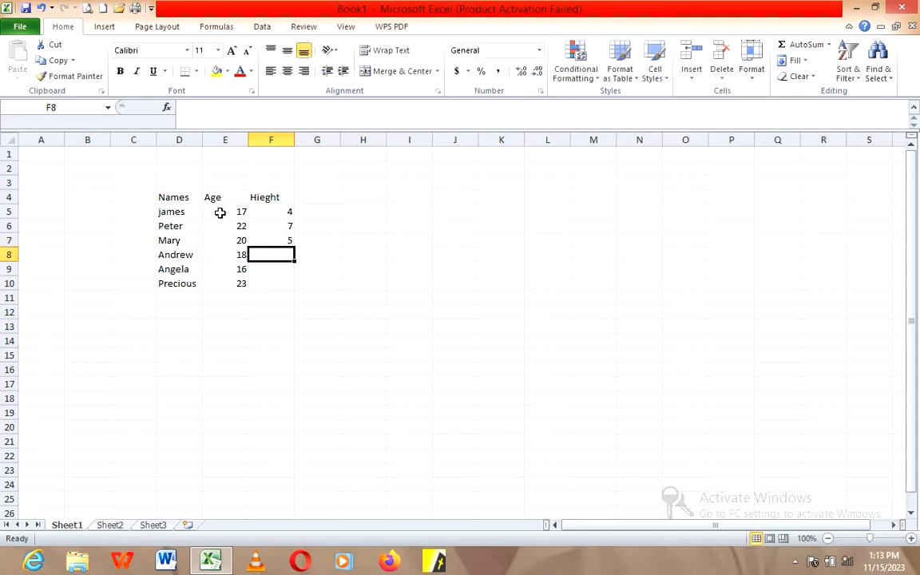
Step: Enter the heights 6, 8 and 6 in cells F8 to F10 for the last three people
type("6")
key("Return")
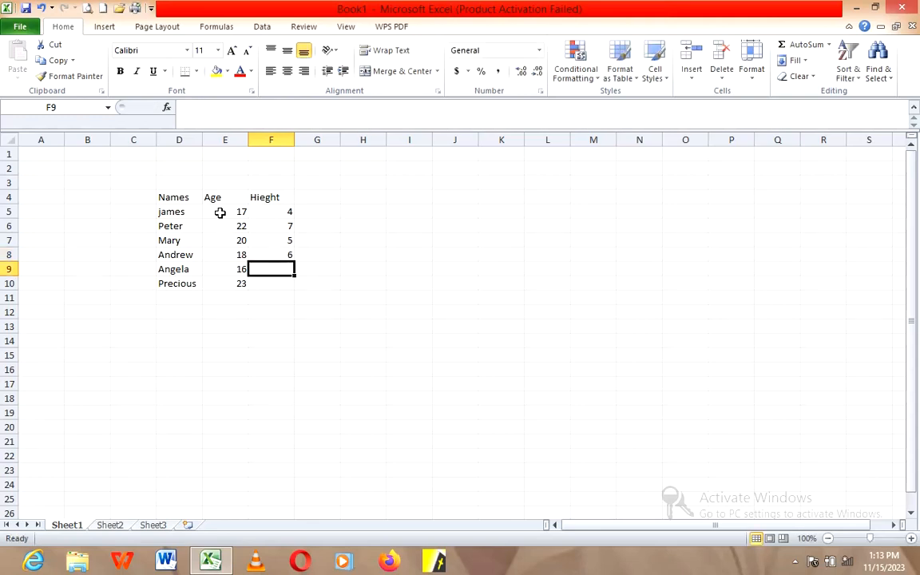
type("8")
key("Return")
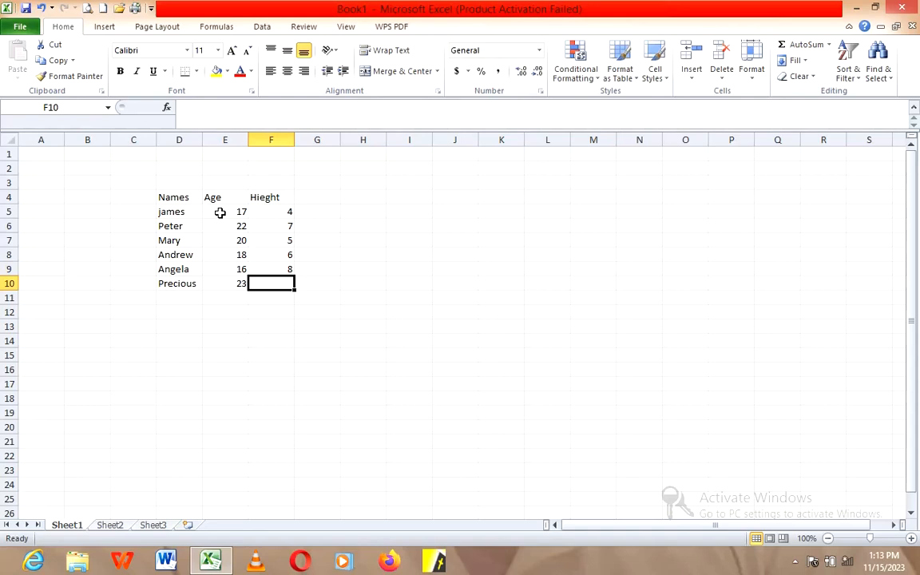
type("6")
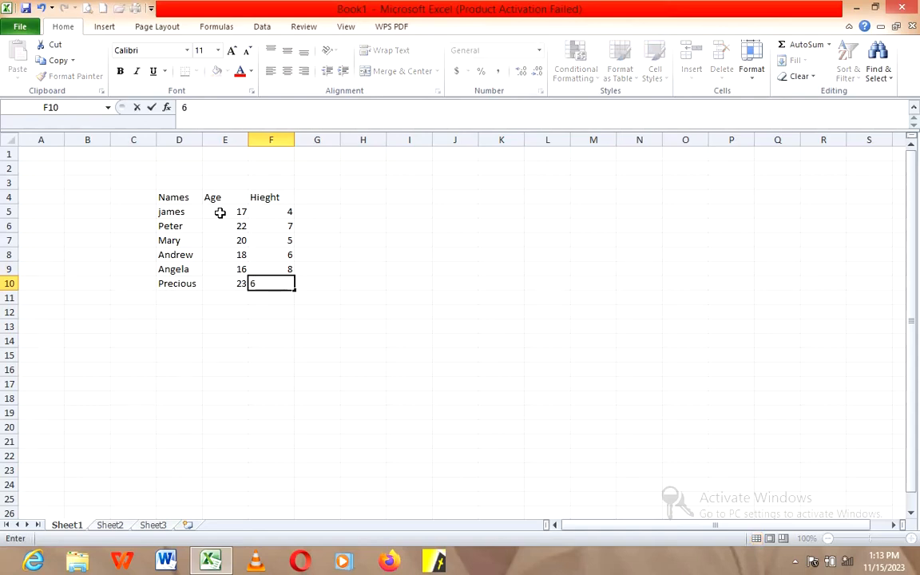
key("Tab")
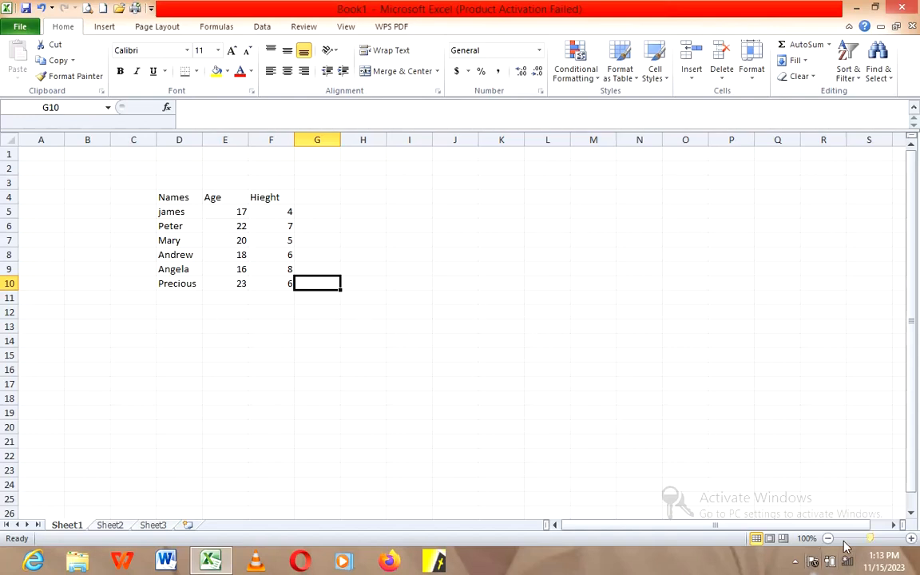
Step: Fill the header cells D4 to F4 with yellow
left_click_drag(874, 542, 883, 542)
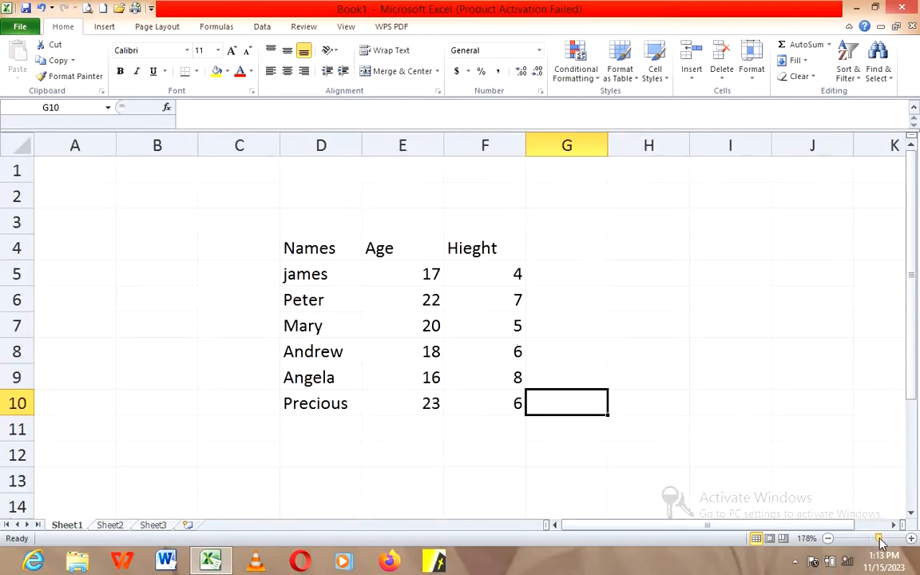
left_click_drag(882, 542, 886, 542)
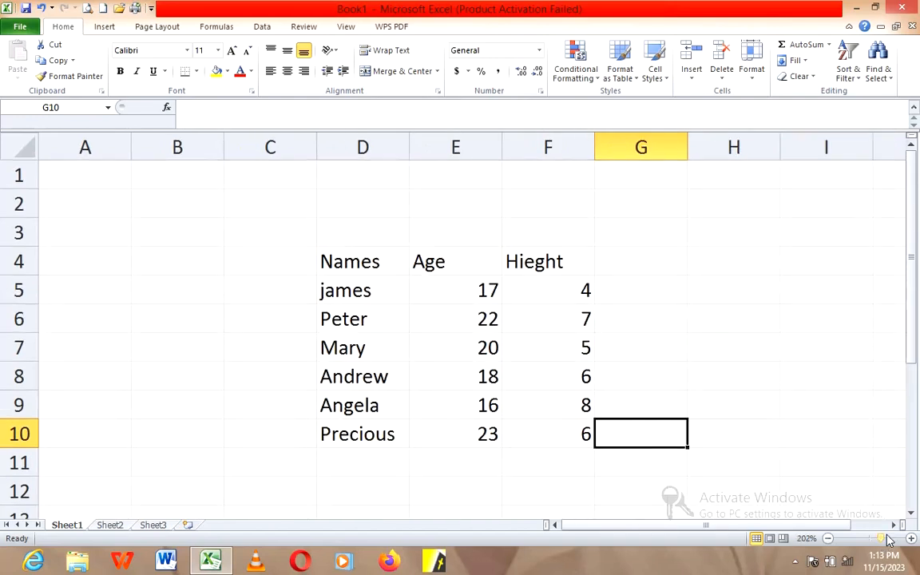
left_click(912, 514)
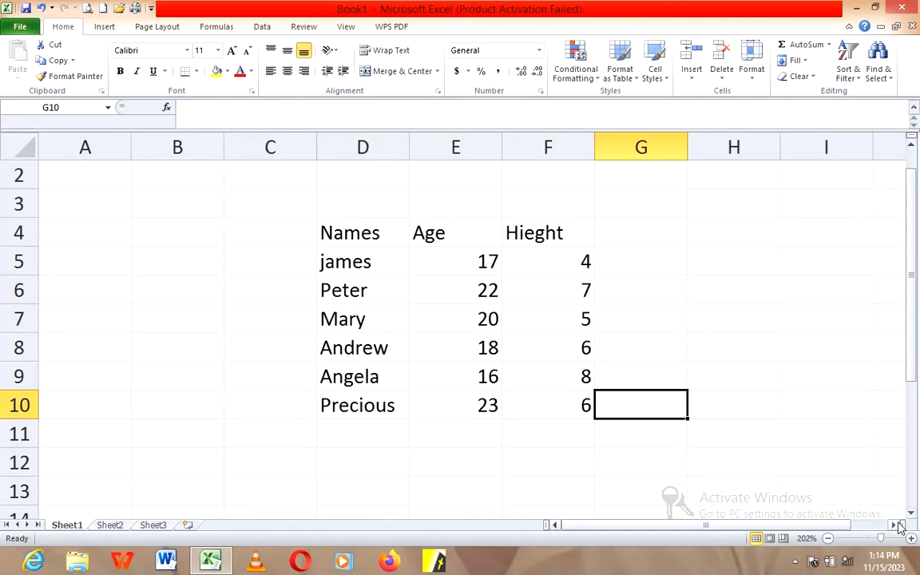
left_click(894, 525)
left_click(894, 525)
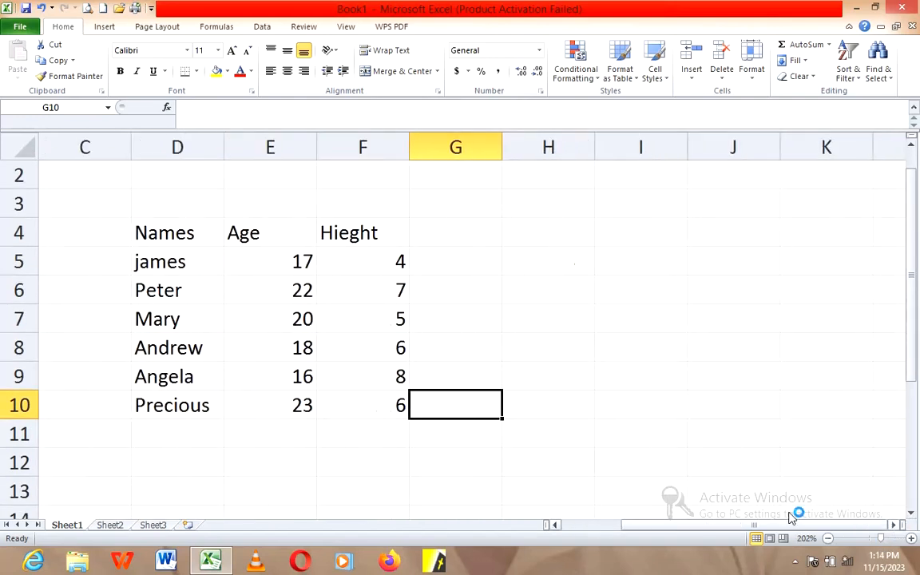
left_click(200, 235)
left_click_drag(200, 234, 334, 232)
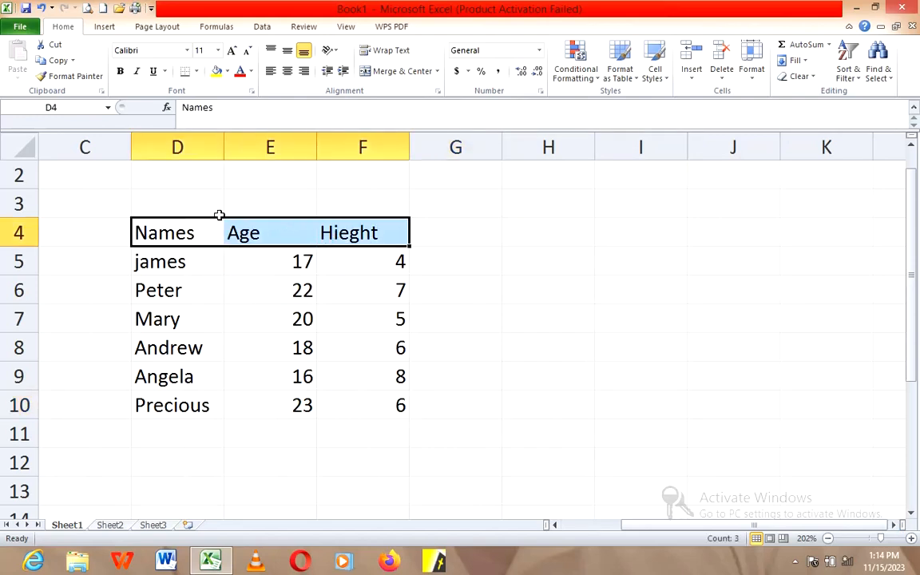
left_click(215, 71)
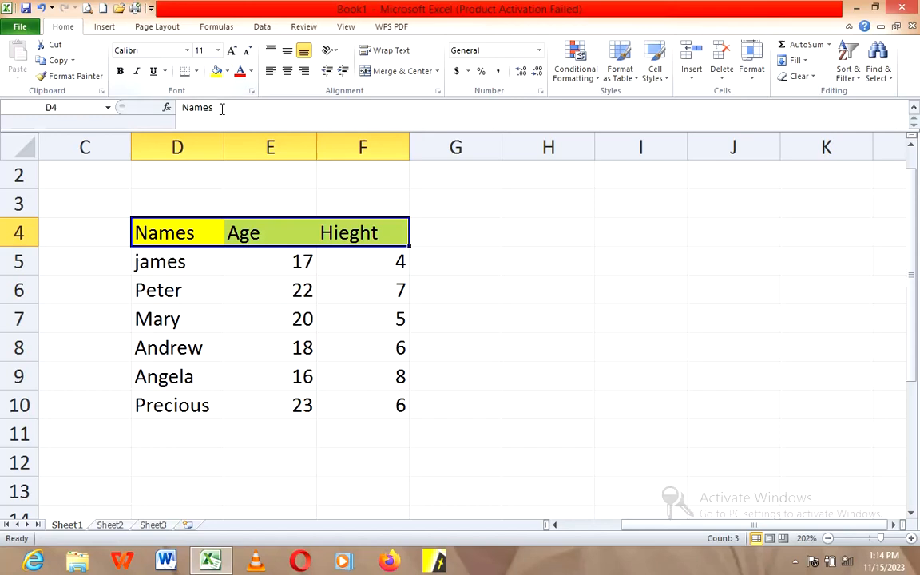
left_click(253, 258)
left_click(204, 294)
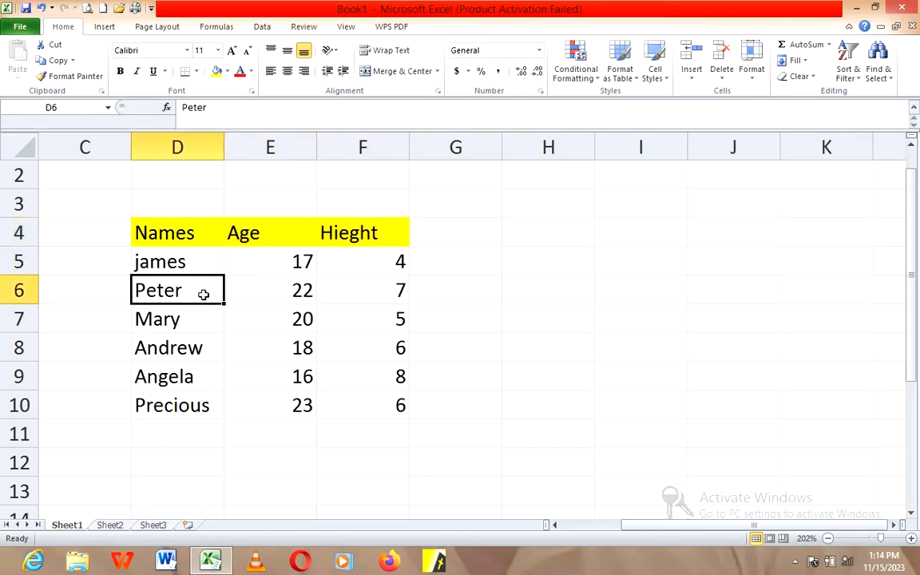
Step: Make the header text in cells D4 to F4 bold and red
left_click_drag(145, 234, 363, 233)
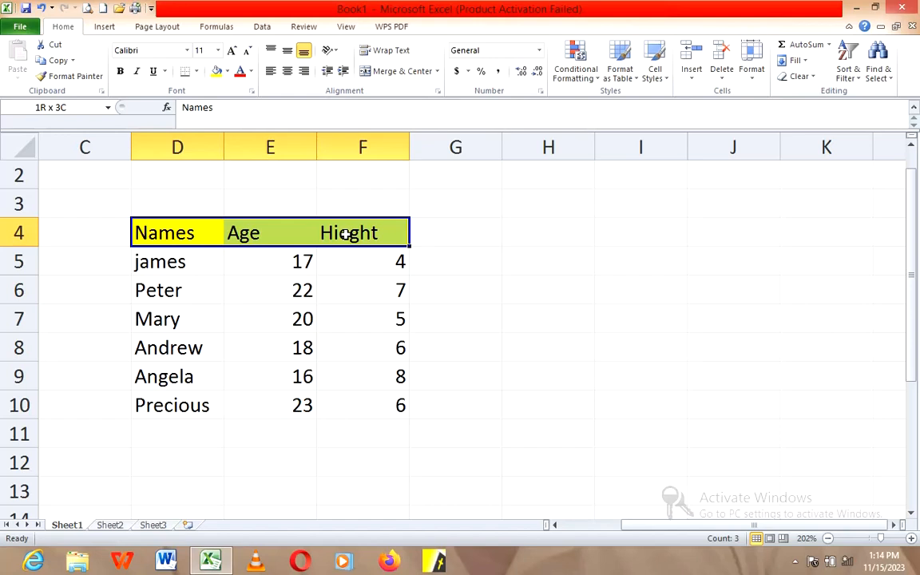
left_click(121, 72)
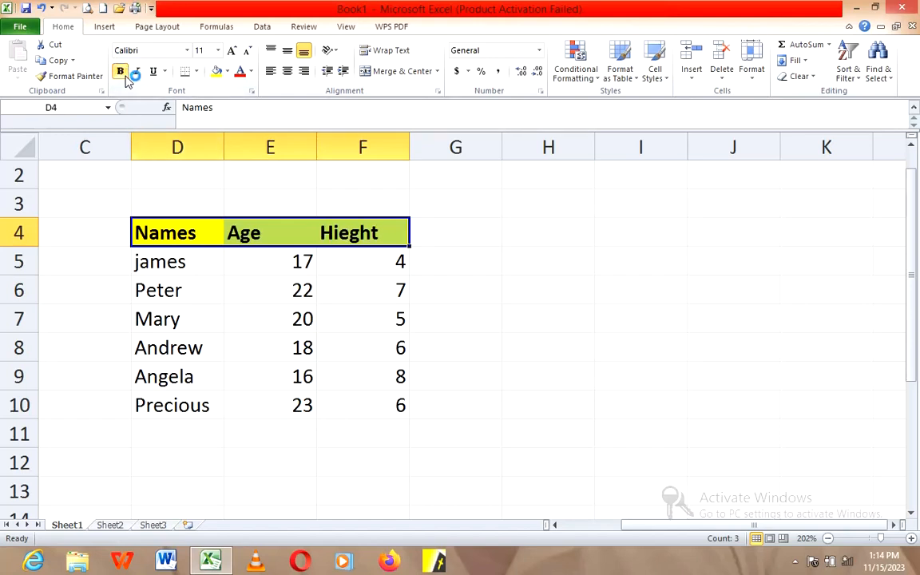
left_click(241, 73)
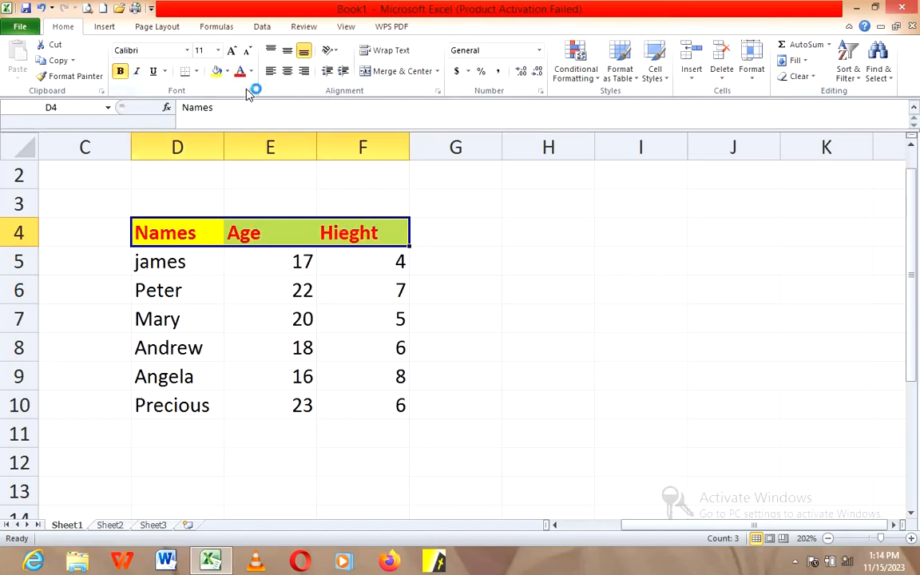
left_click(304, 259)
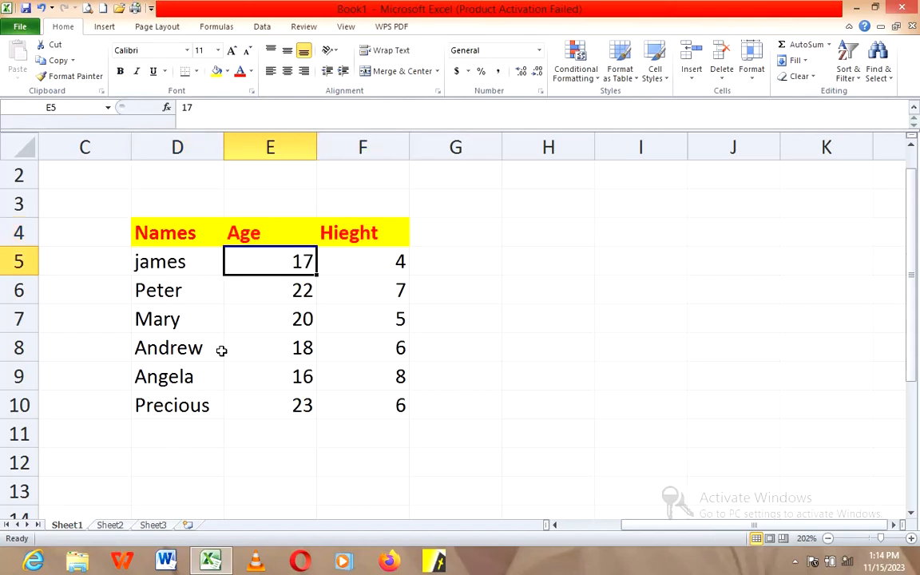
Step: Capitalize the first letter of the person's name in cell D5
left_click(139, 266)
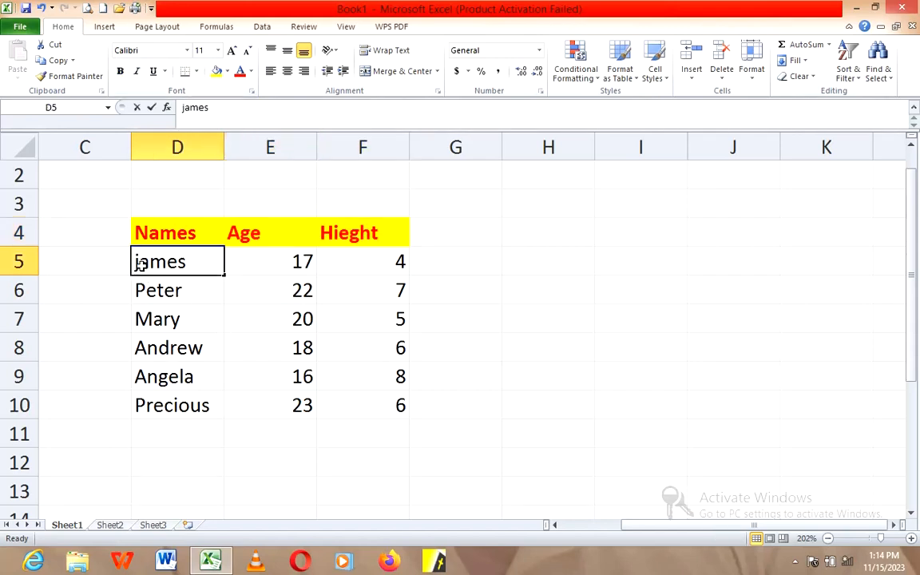
double_click(139, 265)
key("BackSpace")
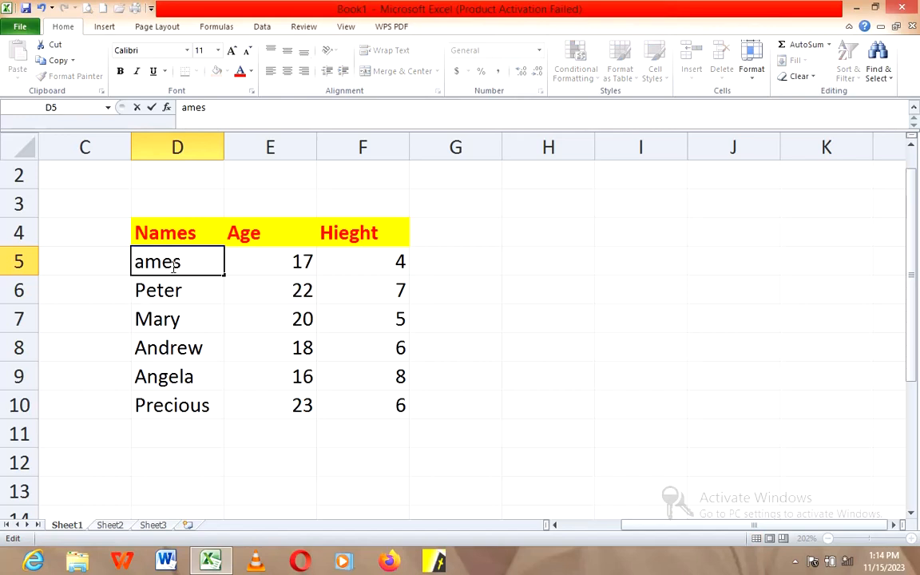
type("J")
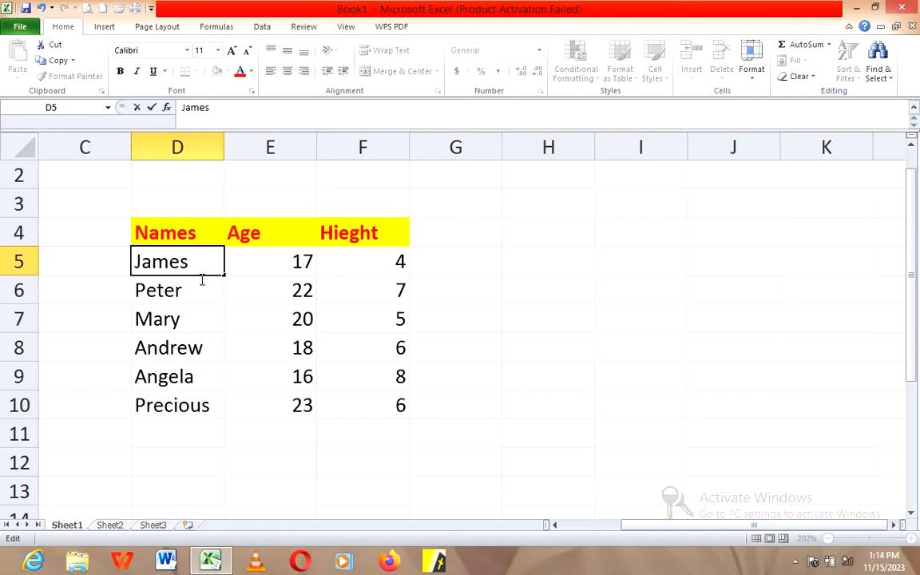
left_click(322, 267)
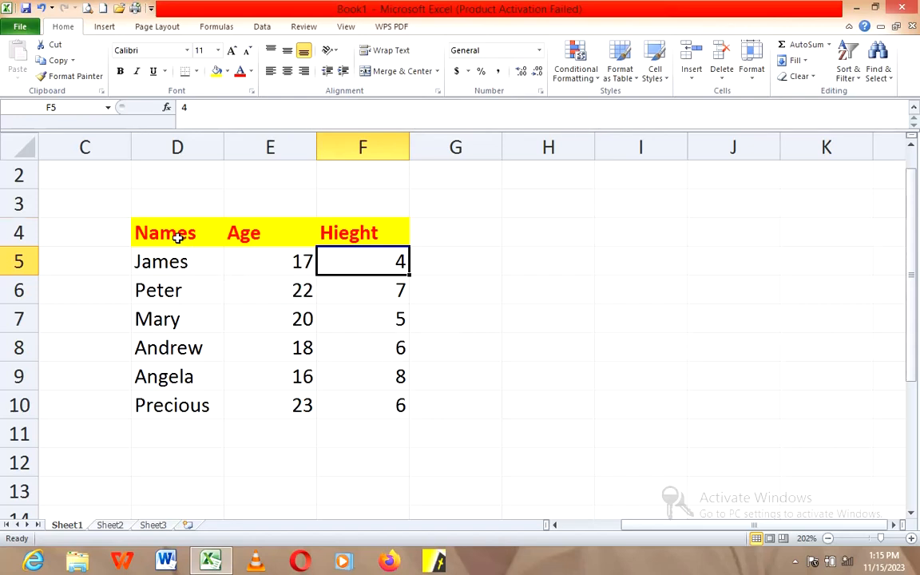
Step: Look at the sort and filter options available for the whole table in cells D4 to F10
left_click_drag(181, 237, 366, 396)
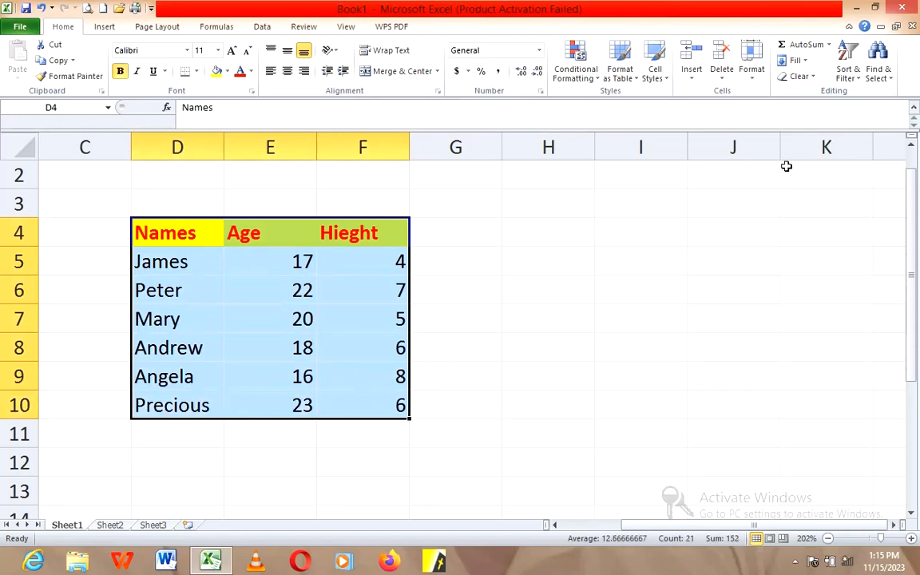
left_click(855, 82)
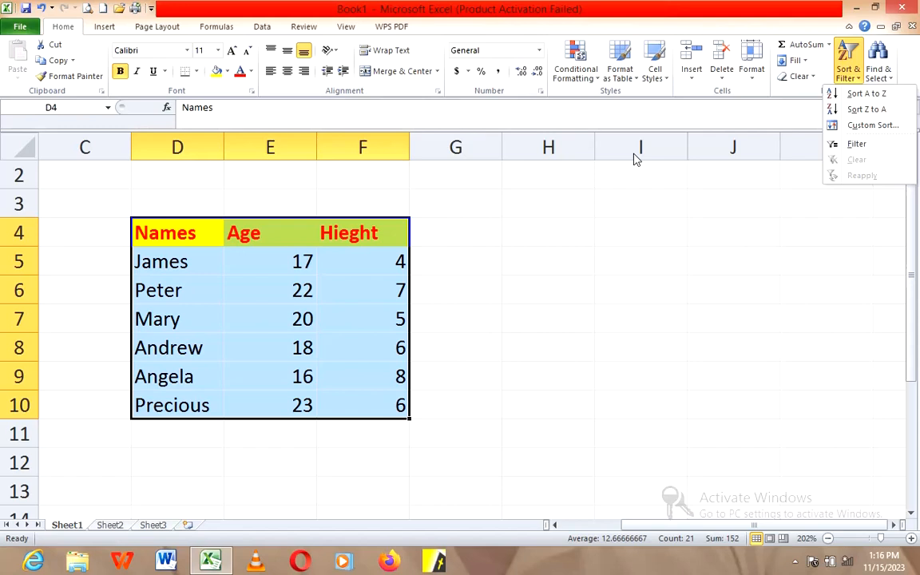
left_click(158, 269)
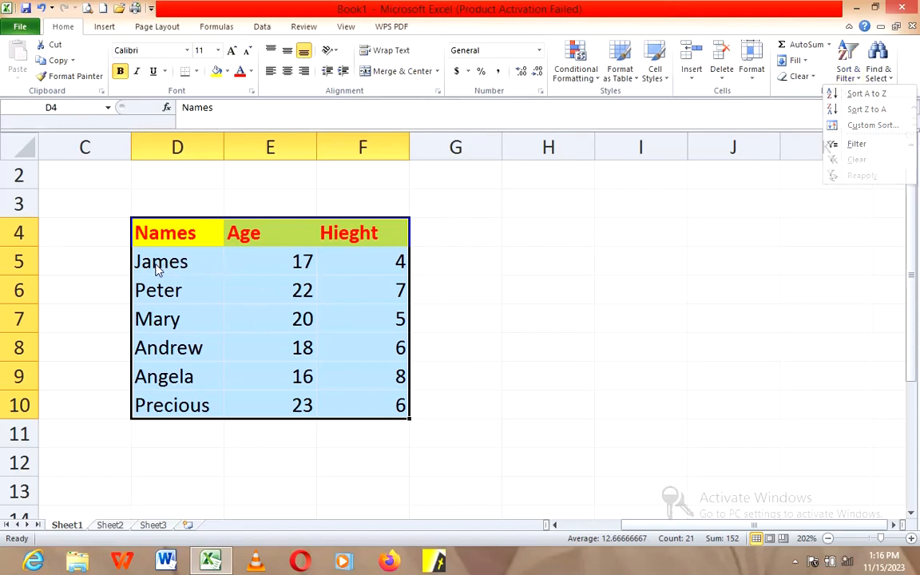
Step: Examine how each record in rows 5 to 10 spans the name, age and height columns, and review the list of names
left_click_drag(158, 269, 351, 263)
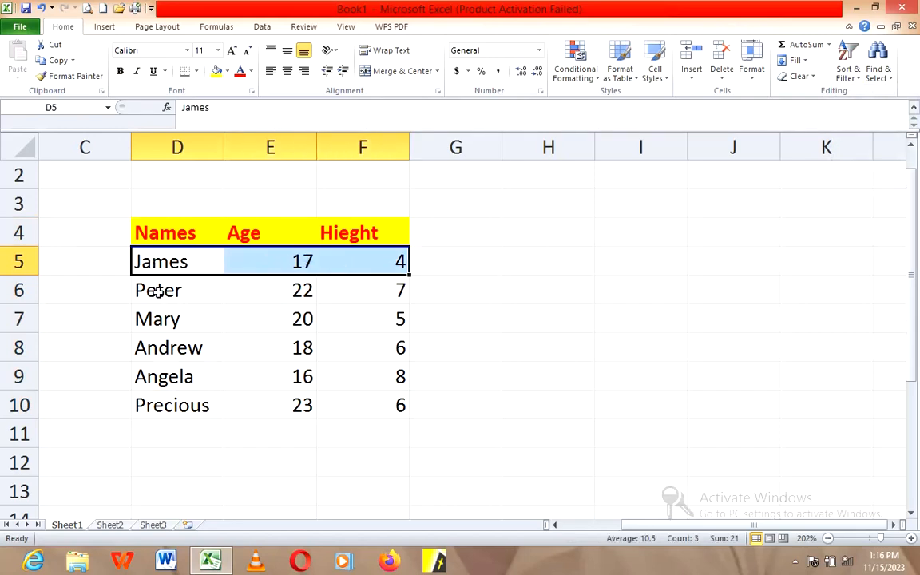
left_click_drag(158, 293, 356, 302)
left_click_drag(183, 323, 352, 322)
left_click(200, 350)
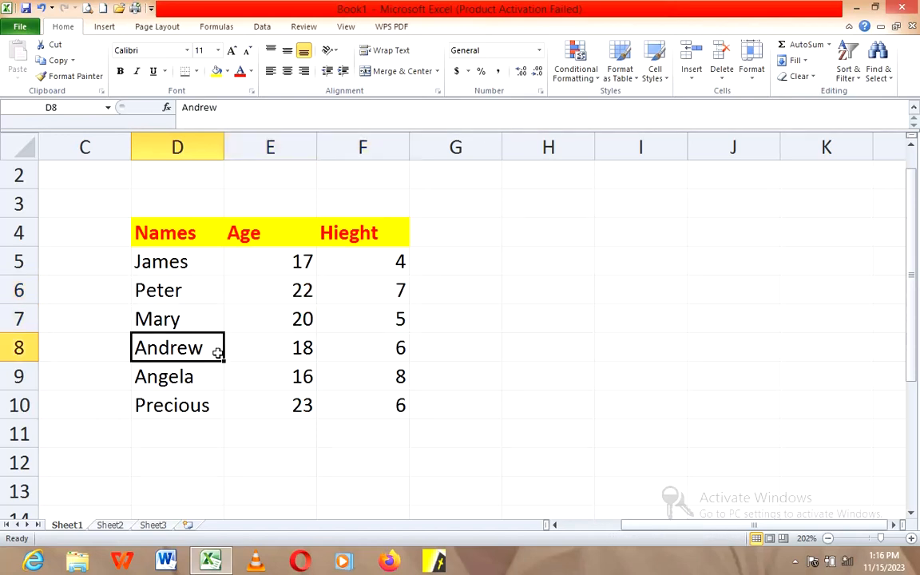
left_click_drag(218, 353, 329, 356)
left_click_drag(175, 382, 392, 374)
left_click_drag(156, 406, 354, 396)
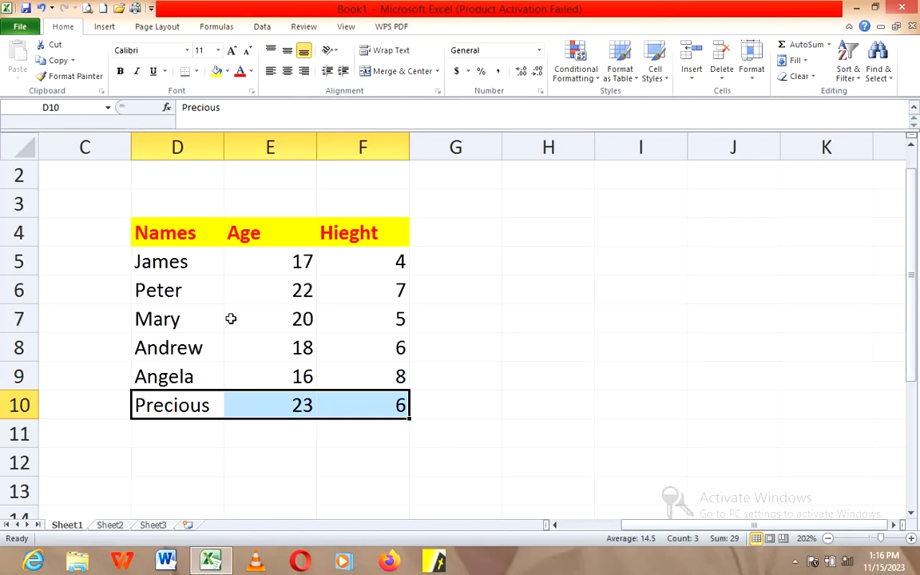
left_click(169, 261)
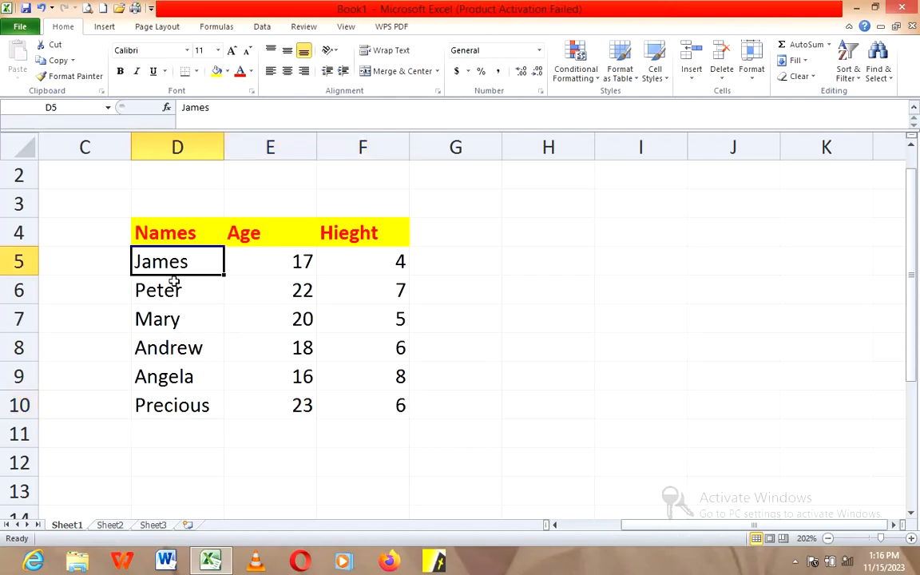
left_click_drag(174, 279, 182, 398)
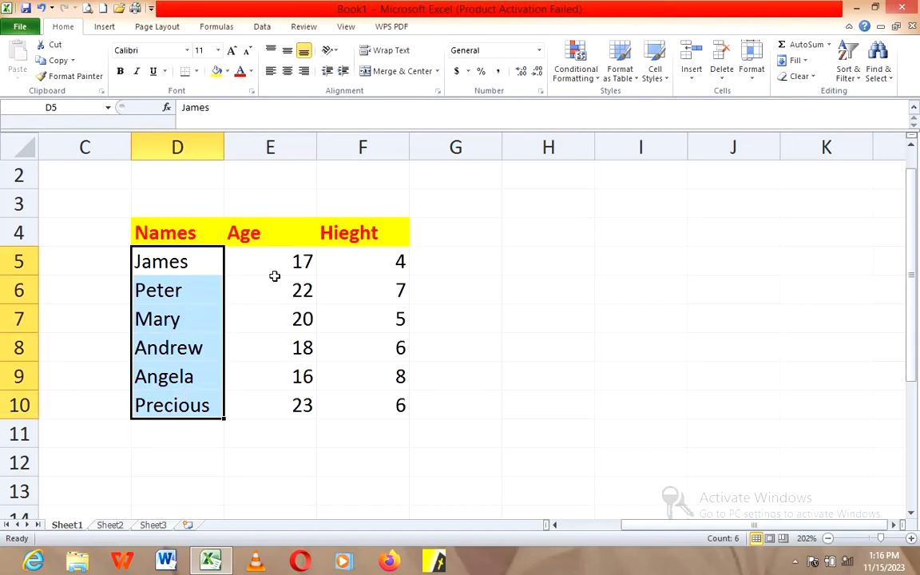
left_click(204, 267)
left_click_drag(203, 266, 365, 267)
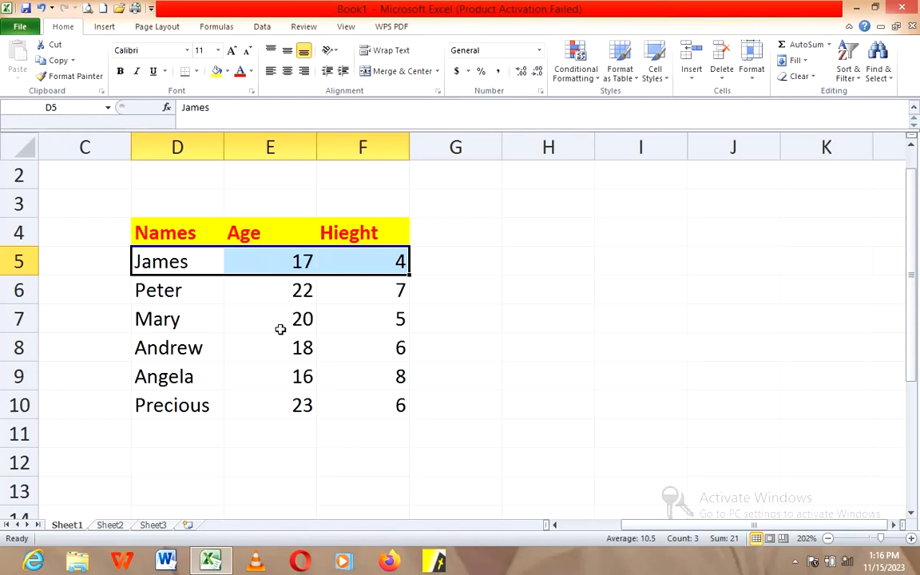
left_click_drag(171, 319, 357, 326)
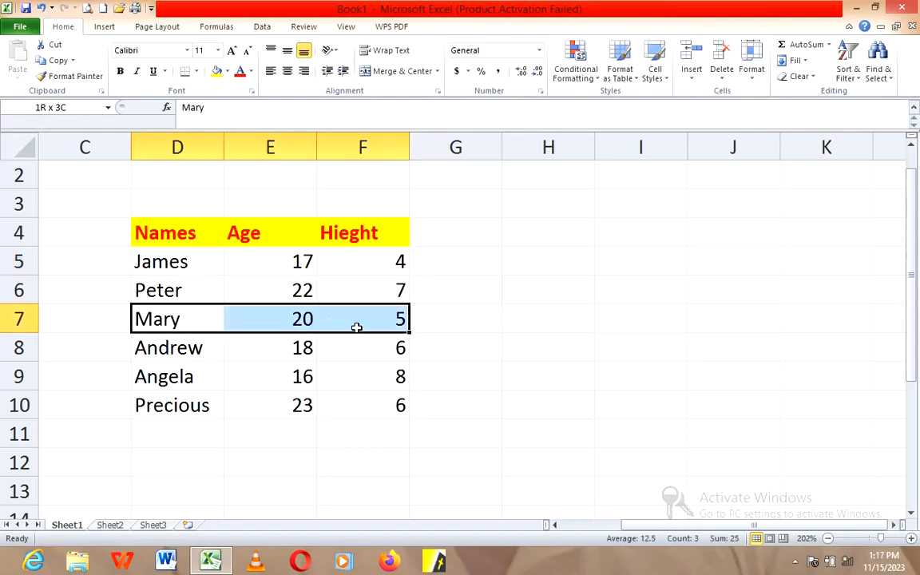
left_click(157, 376)
left_click_drag(208, 378, 350, 386)
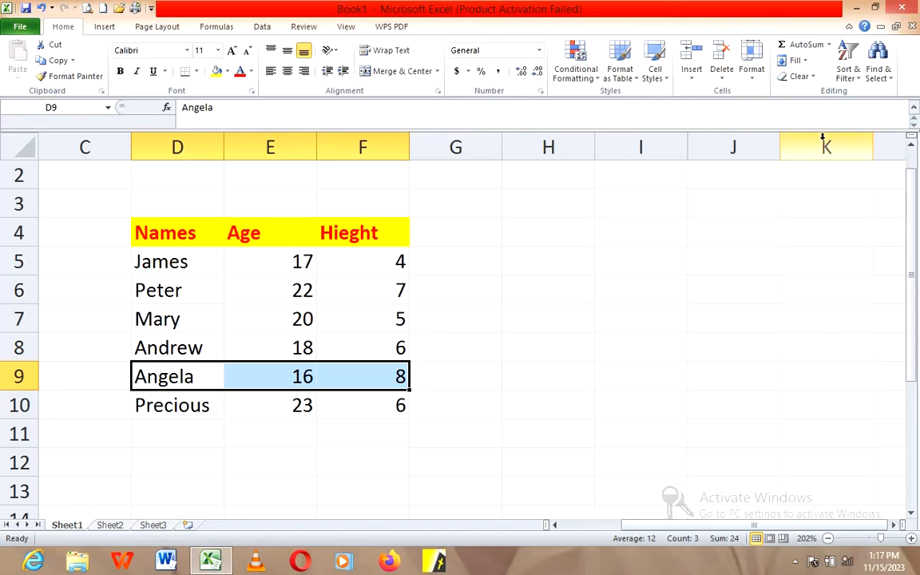
Step: Sort the whole table in cells D4 to F10 alphabetically by name from A to Z
left_click_drag(185, 240, 352, 404)
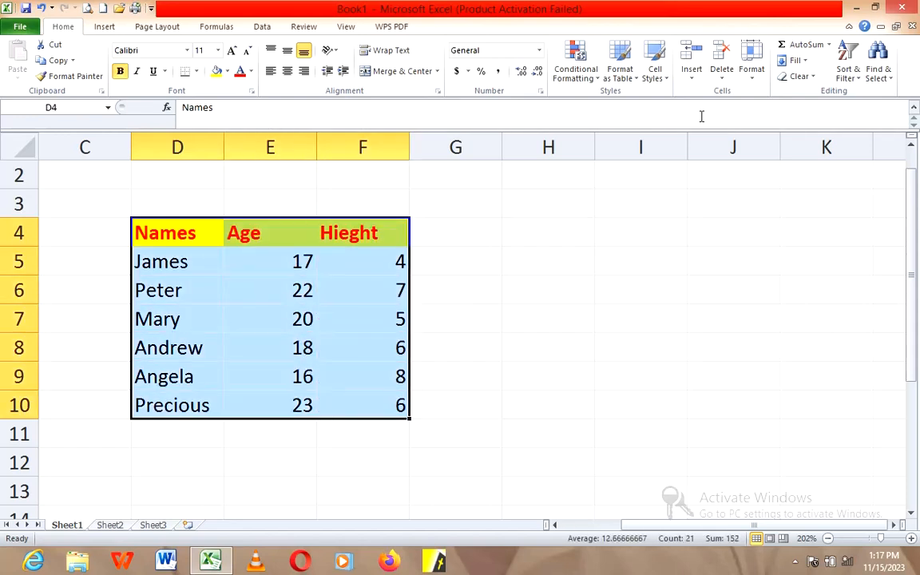
left_click(861, 83)
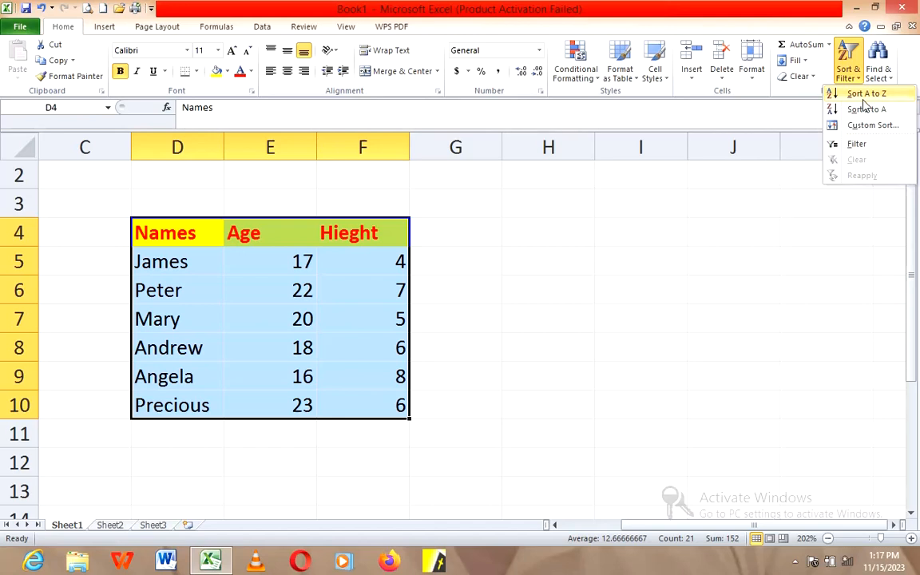
left_click(864, 100)
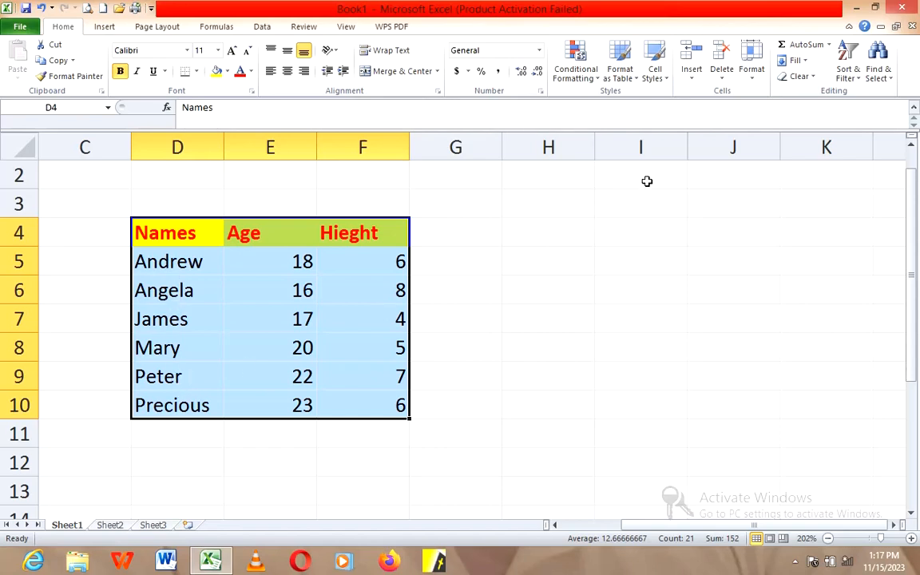
Step: Sort the table by name from Z to A, and review the values in the age and height columns
left_click(847, 73)
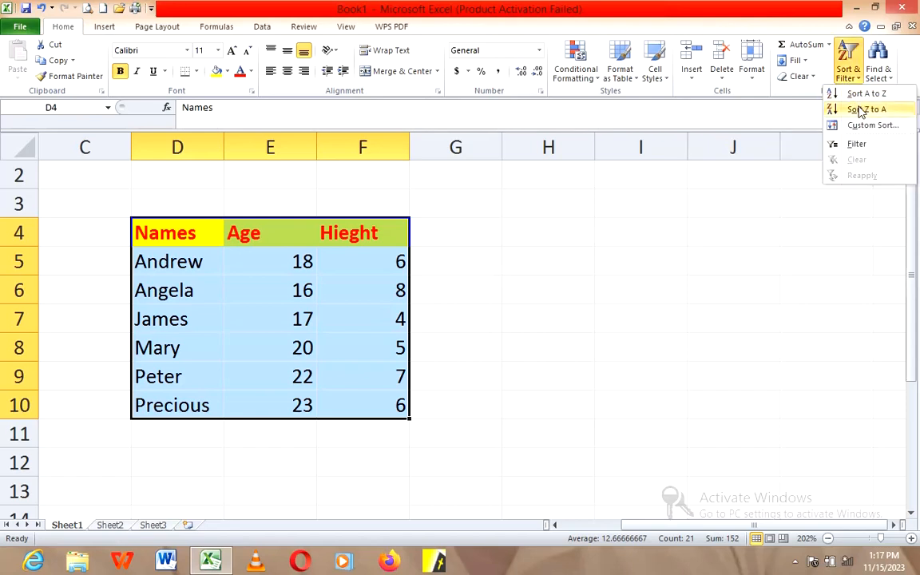
left_click(859, 110)
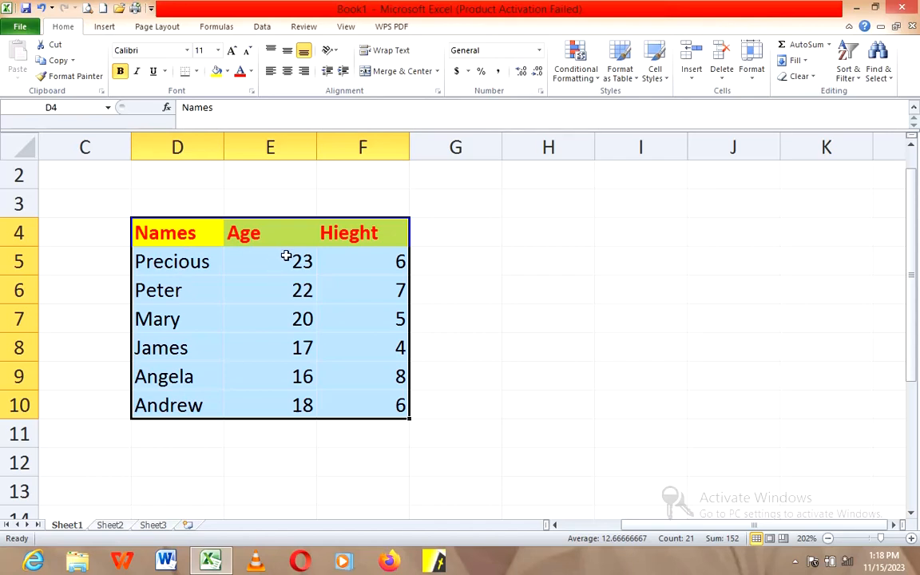
left_click_drag(286, 256, 293, 403)
left_click_drag(365, 258, 371, 402)
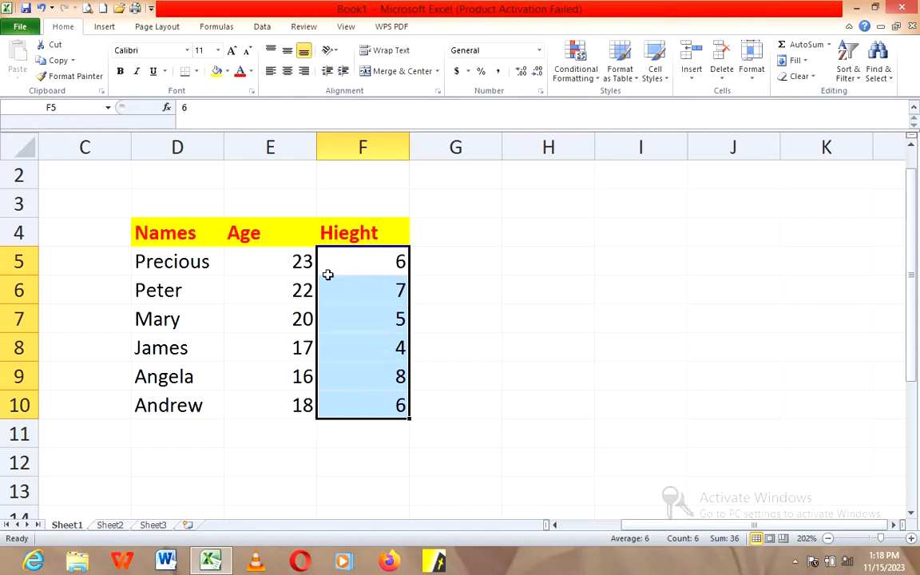
left_click(302, 269)
left_click_drag(302, 274, 296, 402)
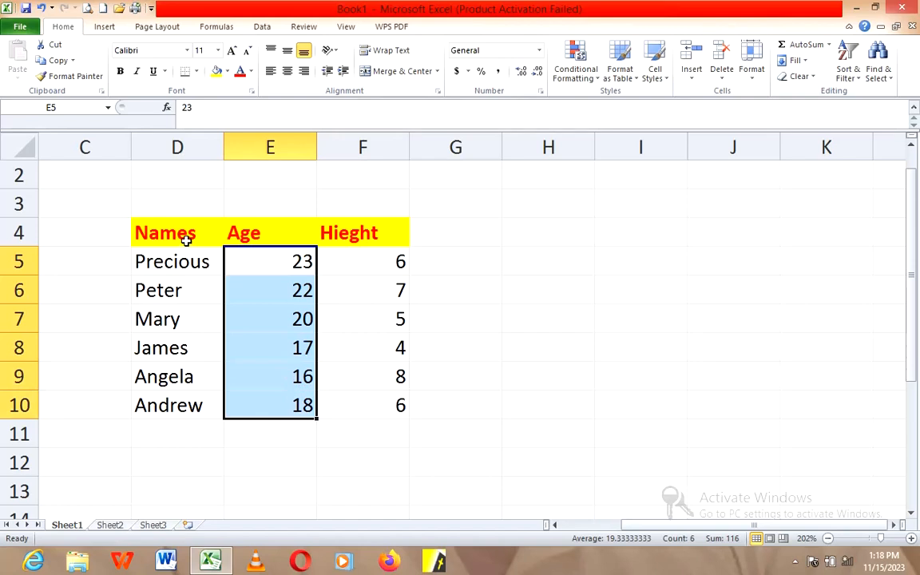
Step: Custom-sort the table in cells D4 to F10 by the Age column's values, ordered Smallest to Largest
left_click_drag(182, 234, 375, 408)
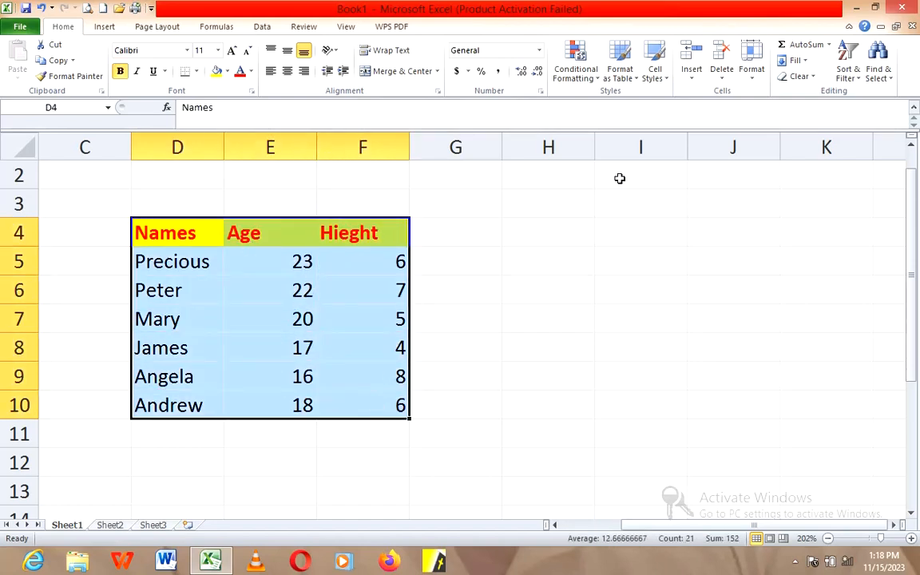
left_click(849, 74)
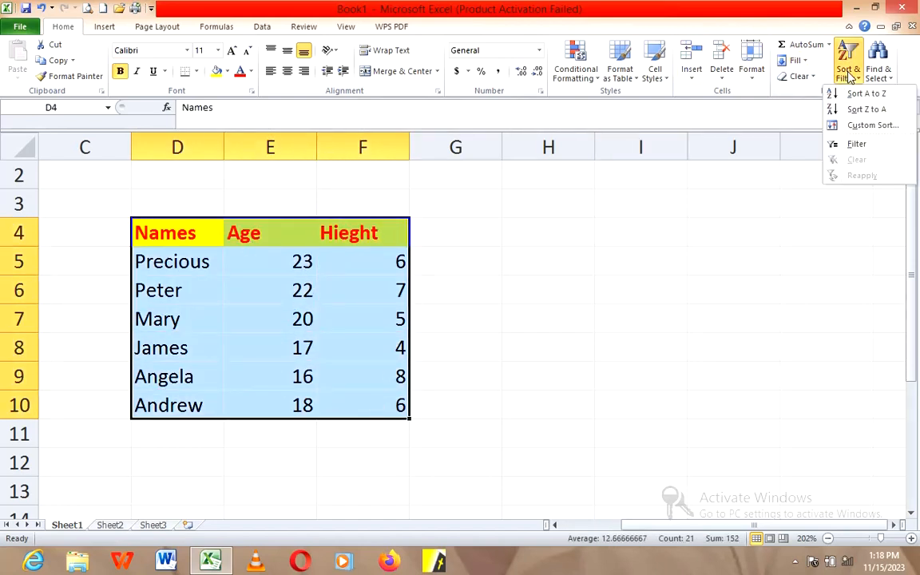
left_click(864, 128)
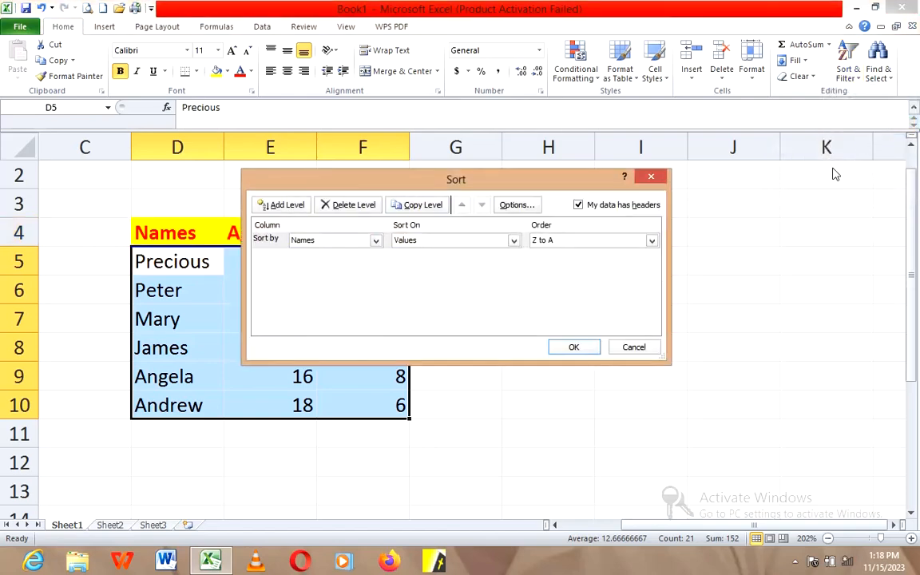
left_click_drag(548, 185, 609, 178)
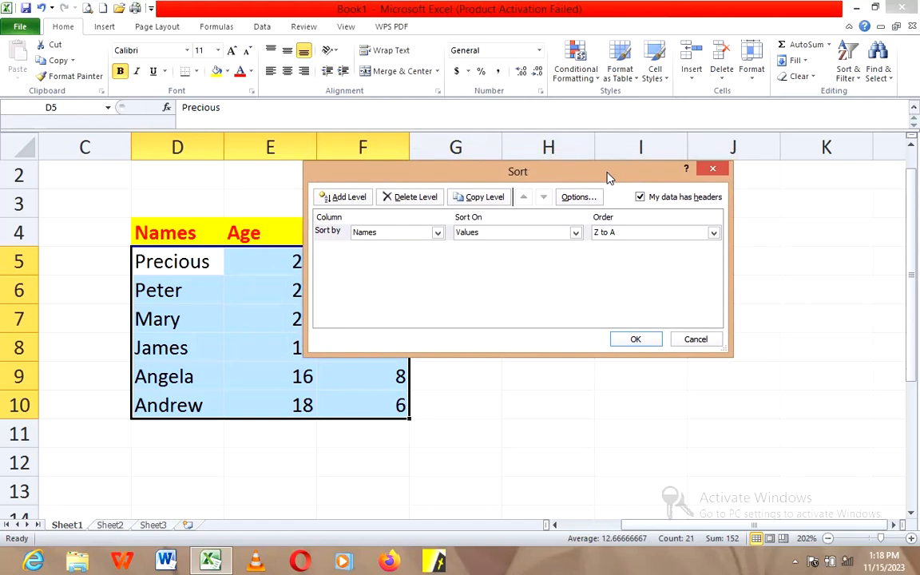
left_click(438, 238)
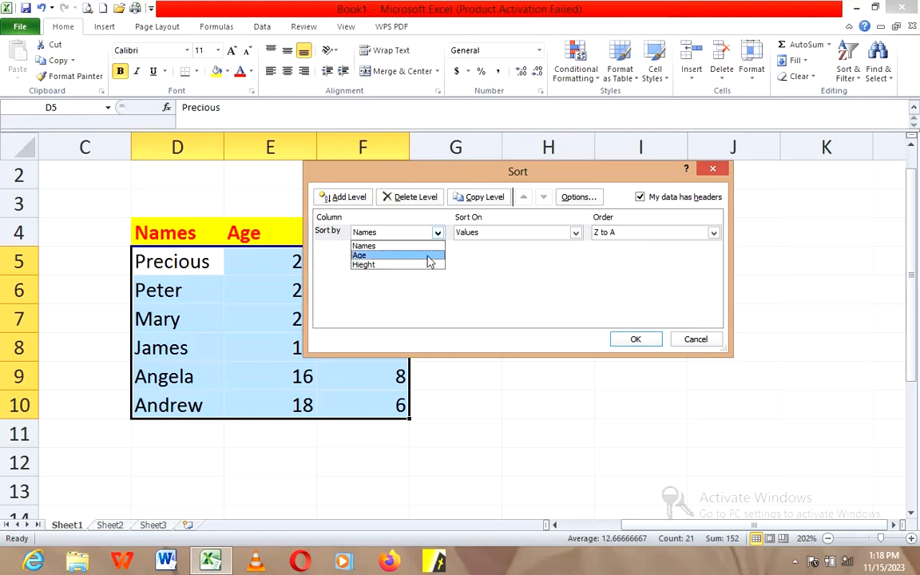
left_click(430, 256)
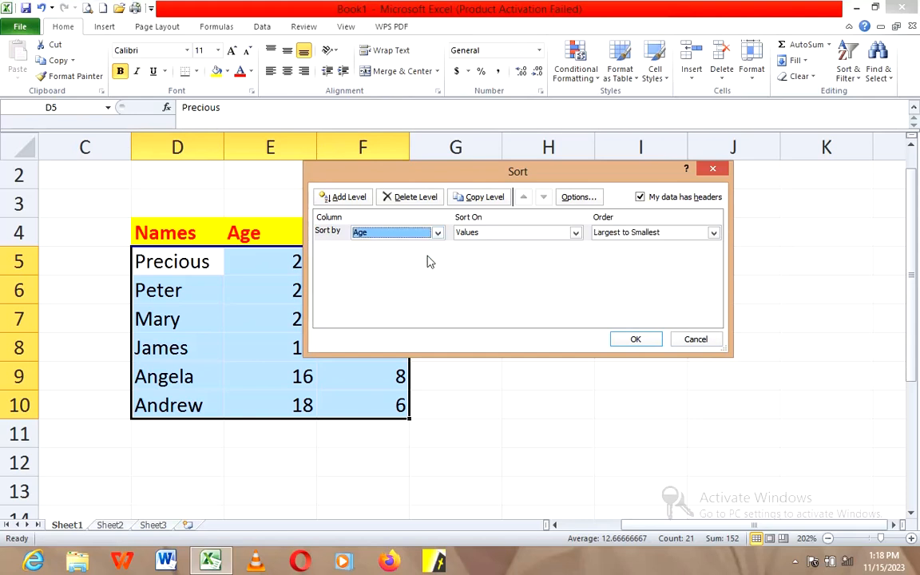
left_click(713, 233)
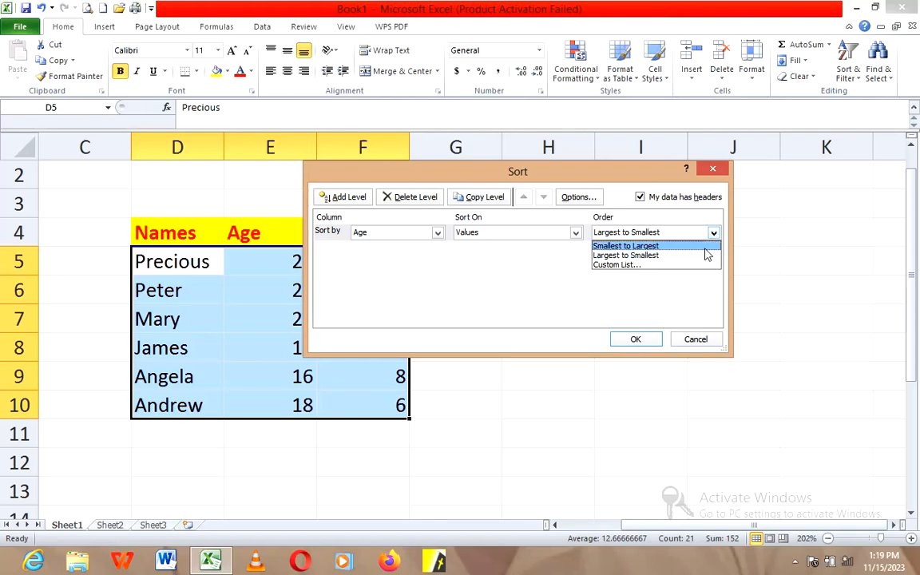
left_click(705, 248)
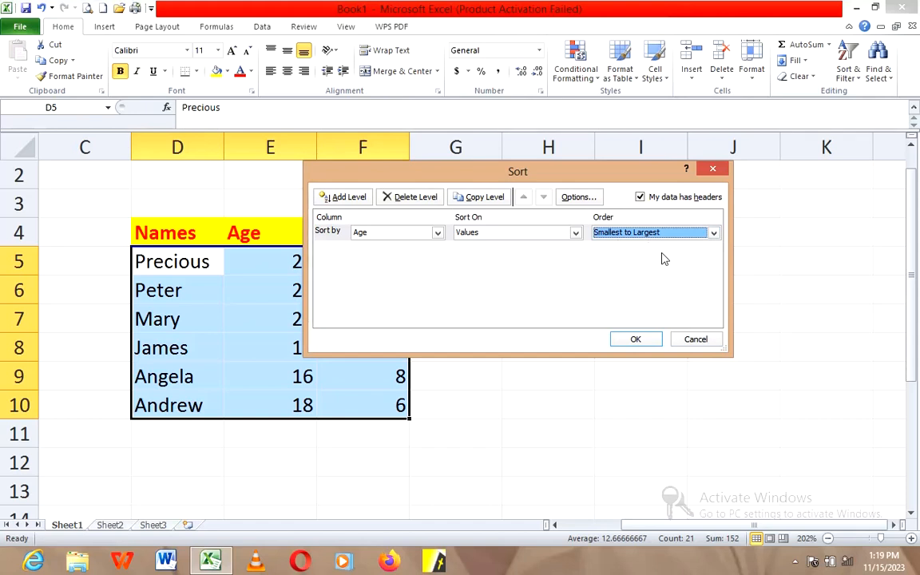
left_click(647, 342)
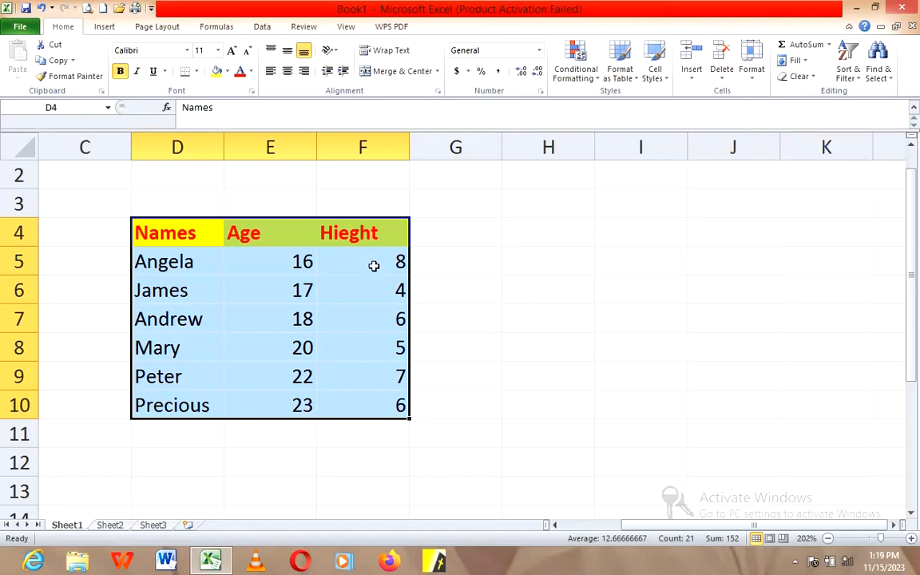
Step: Custom-sort the table by the Hieght column's values, ordered Largest to Smallest
left_click(848, 74)
left_click(863, 126)
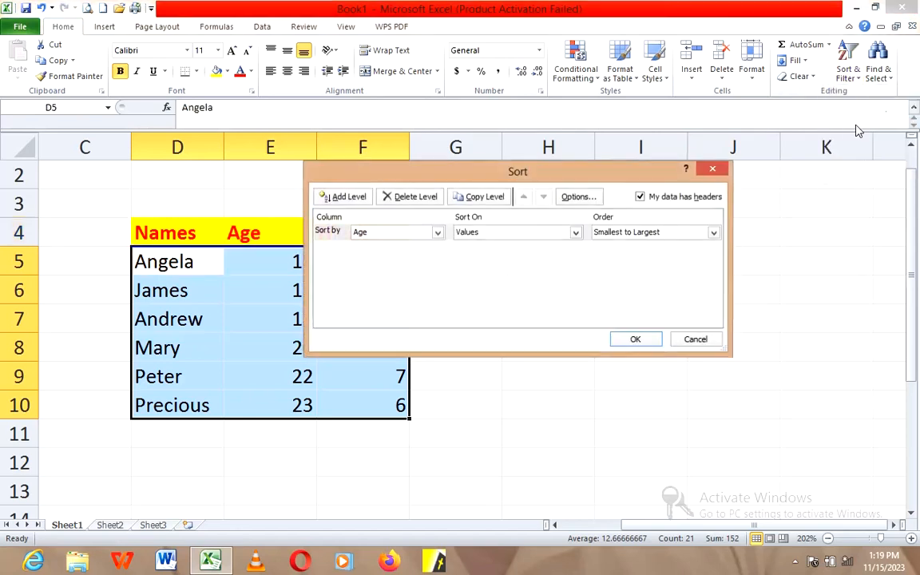
left_click(437, 233)
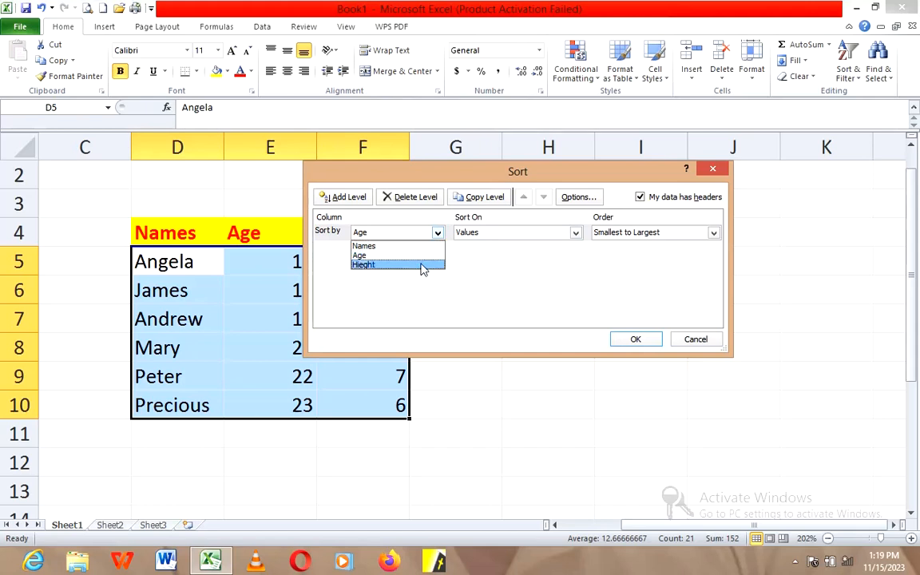
left_click(422, 265)
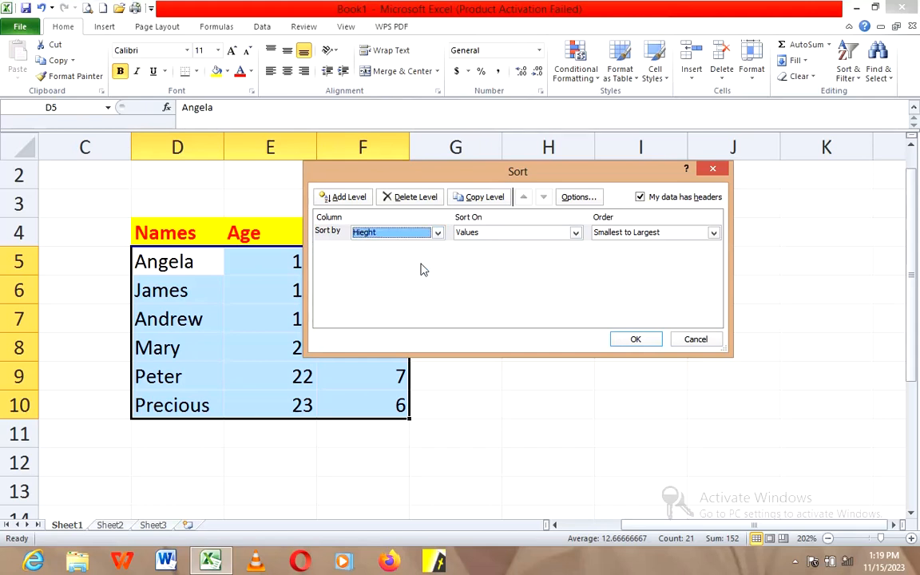
left_click(713, 233)
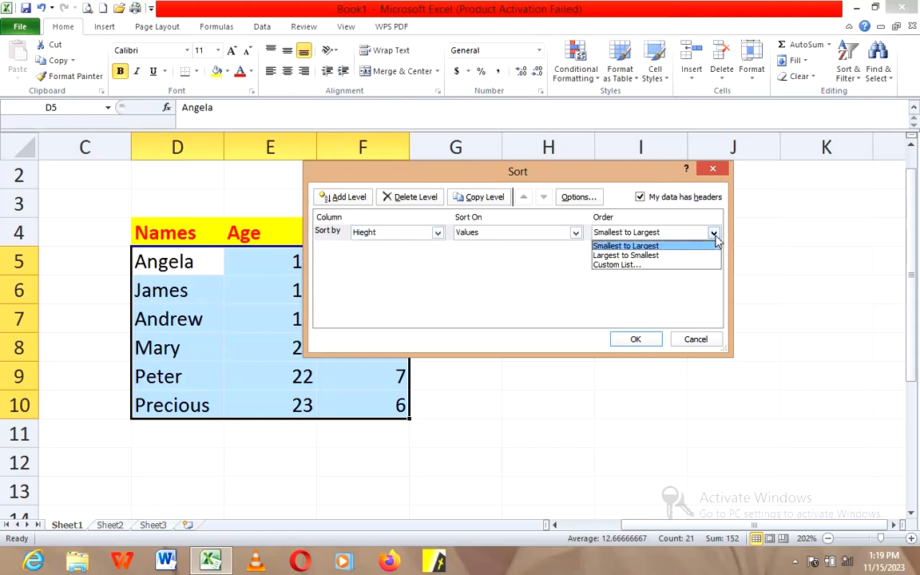
left_click(658, 255)
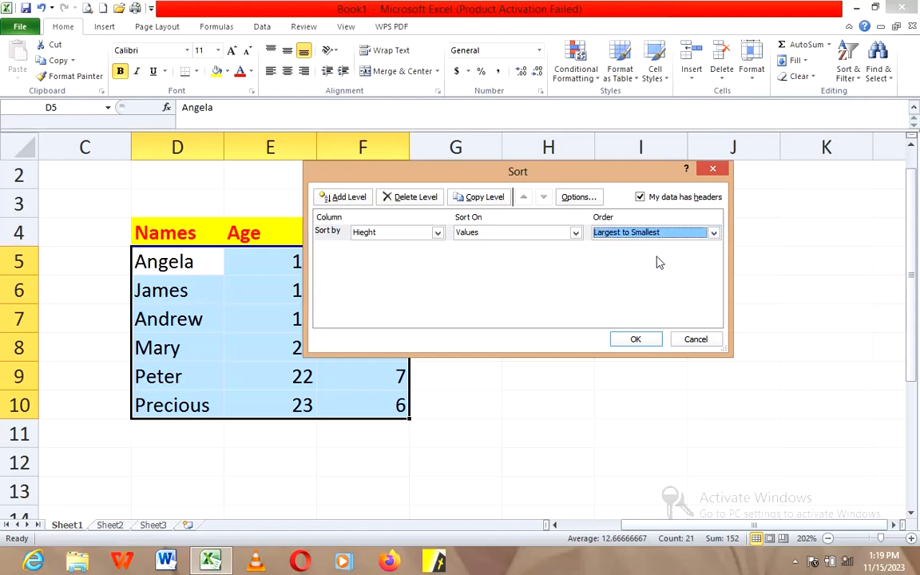
left_click(645, 341)
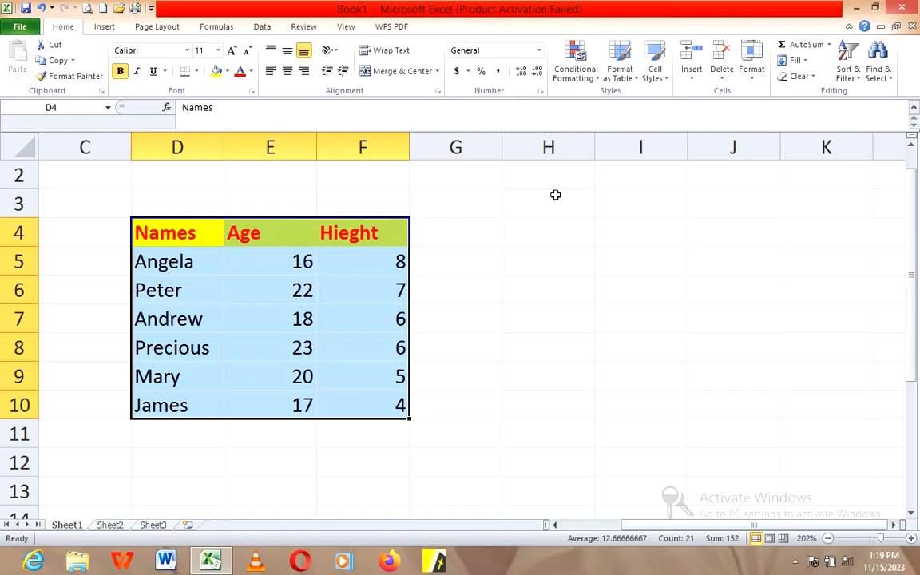
left_click(861, 83)
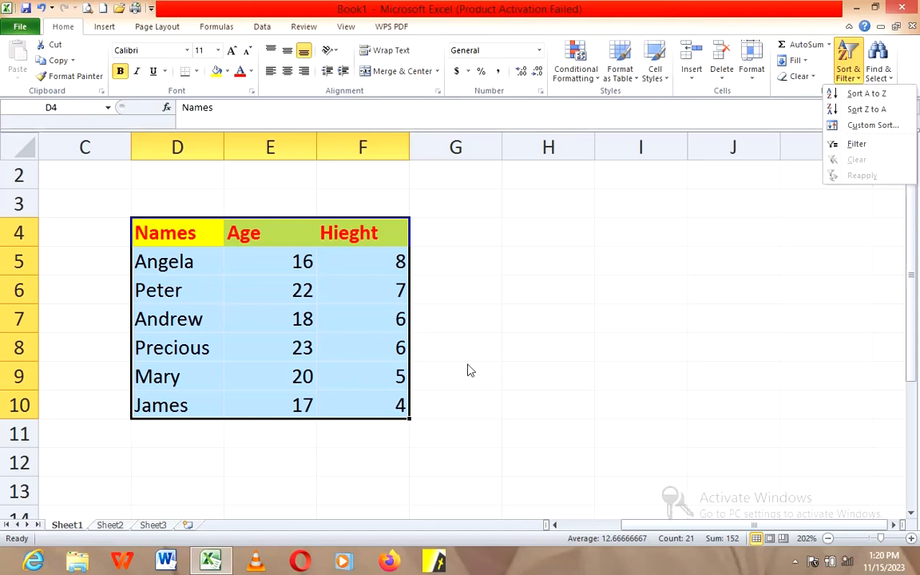
left_click(371, 329)
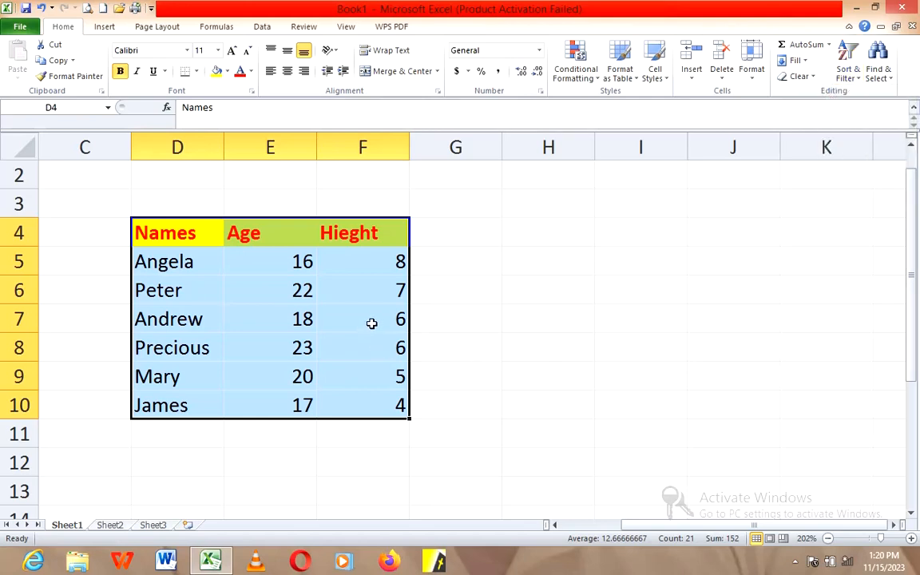
left_click(371, 323)
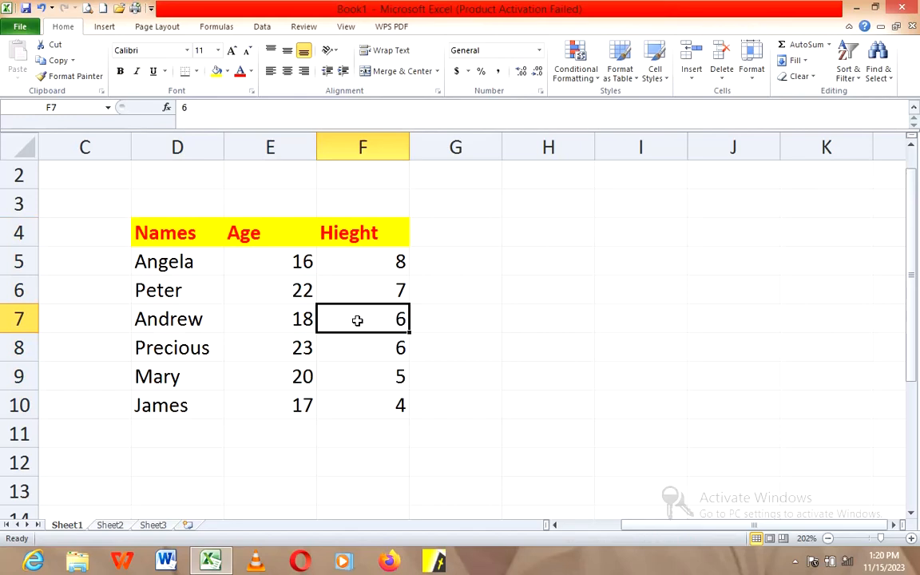
Step: Turn on filtering for the table's header row, starting from the Names header in cell D4
left_click(209, 242)
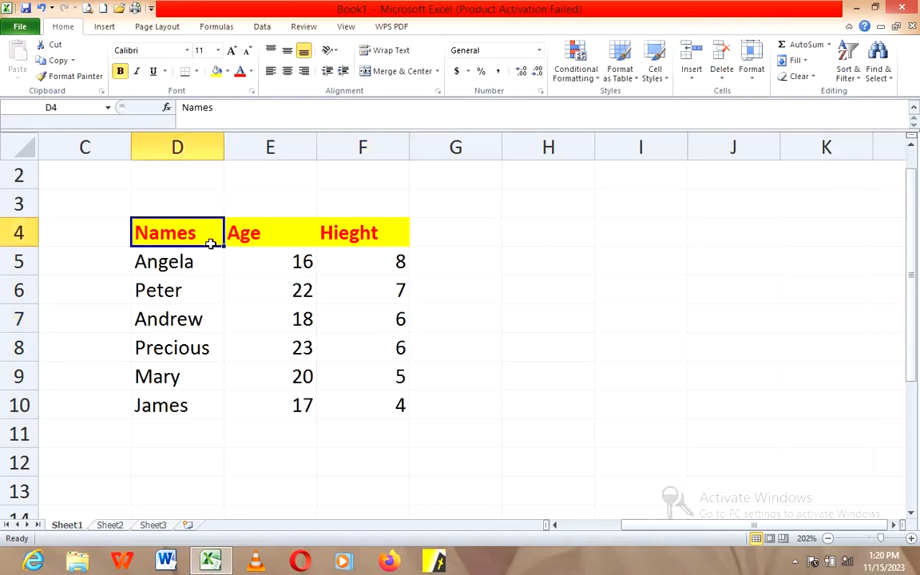
left_click_drag(212, 248, 278, 293)
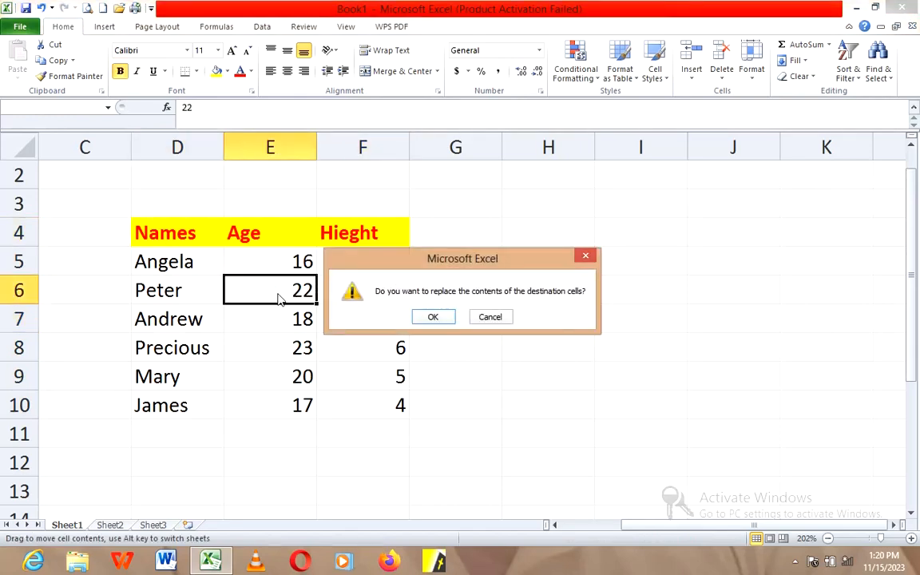
left_click(584, 260)
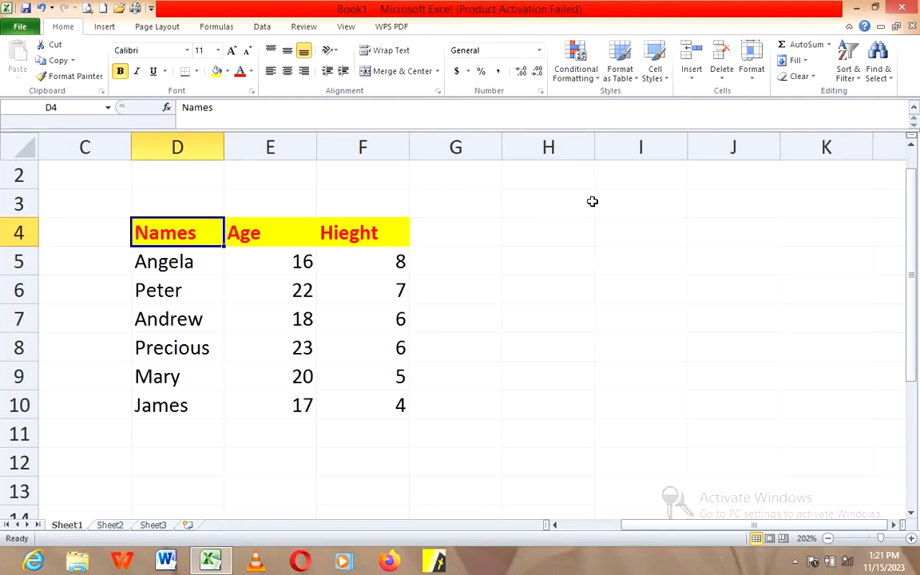
left_click(860, 80)
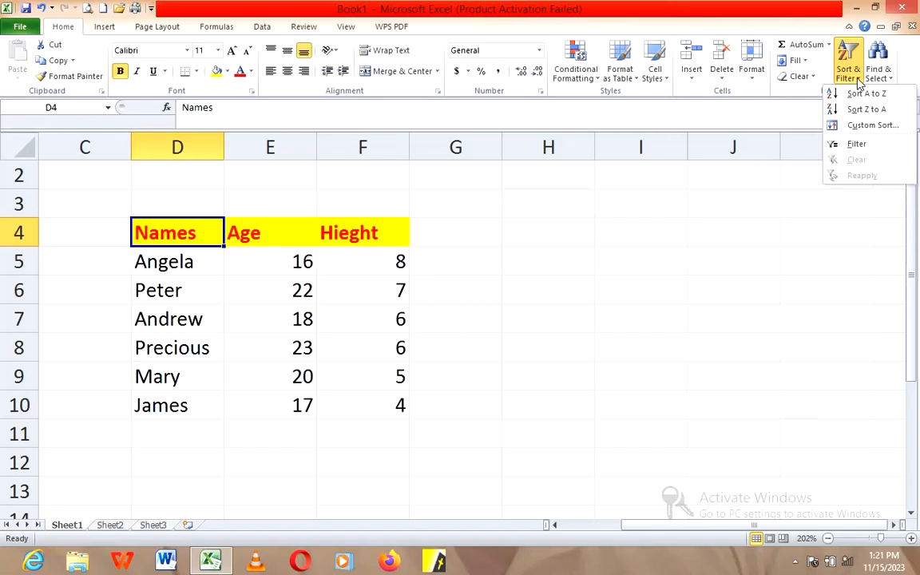
left_click(862, 150)
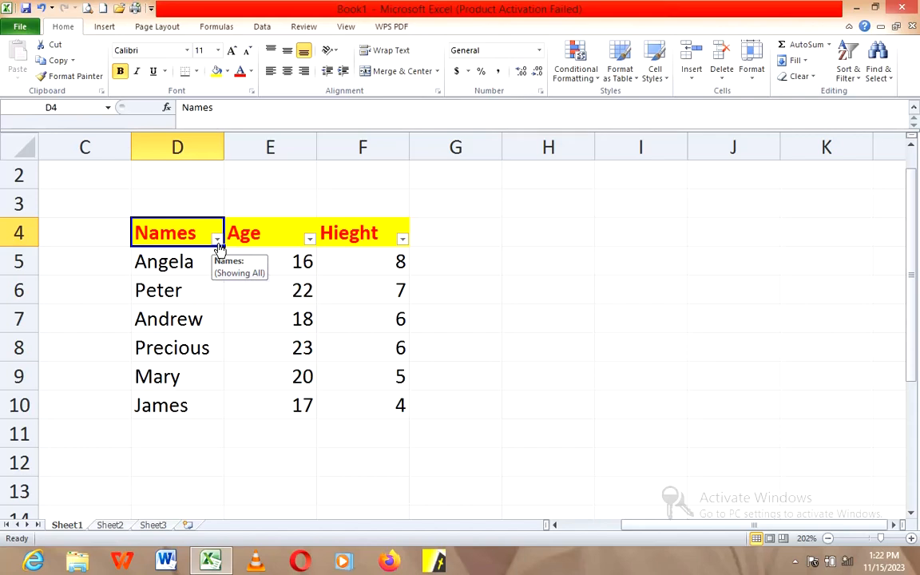
Step: Apply a number filter to the Age column that shows only records where the age equals 18
left_click(309, 240)
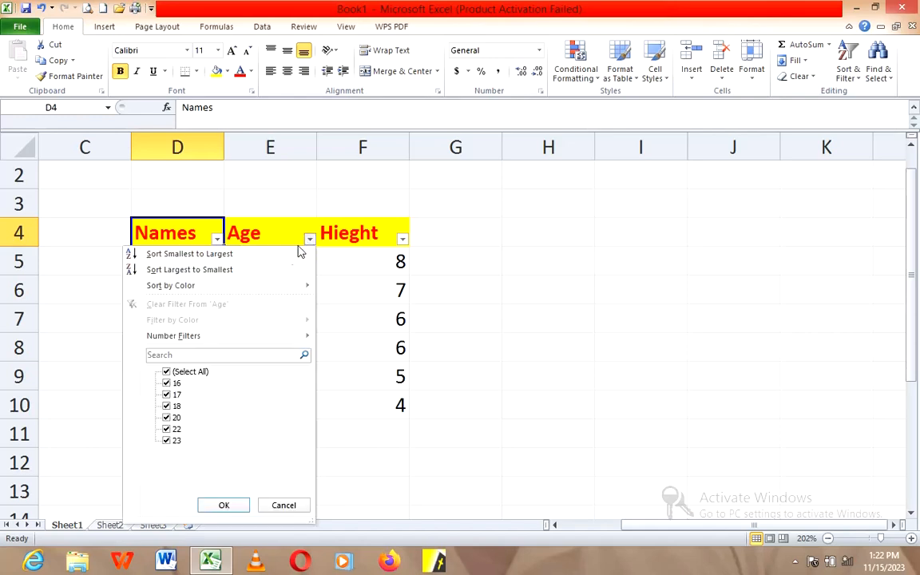
mouse_move(211, 336)
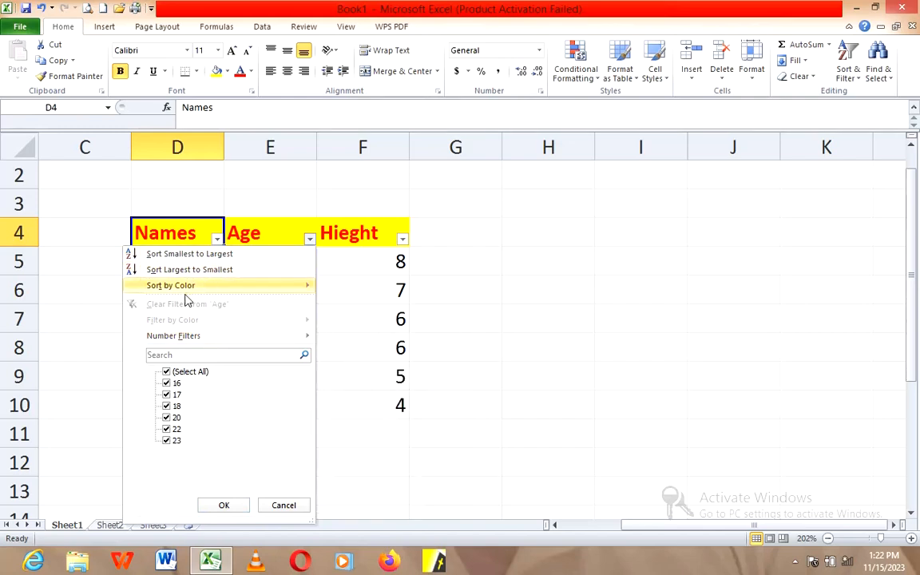
mouse_move(183, 336)
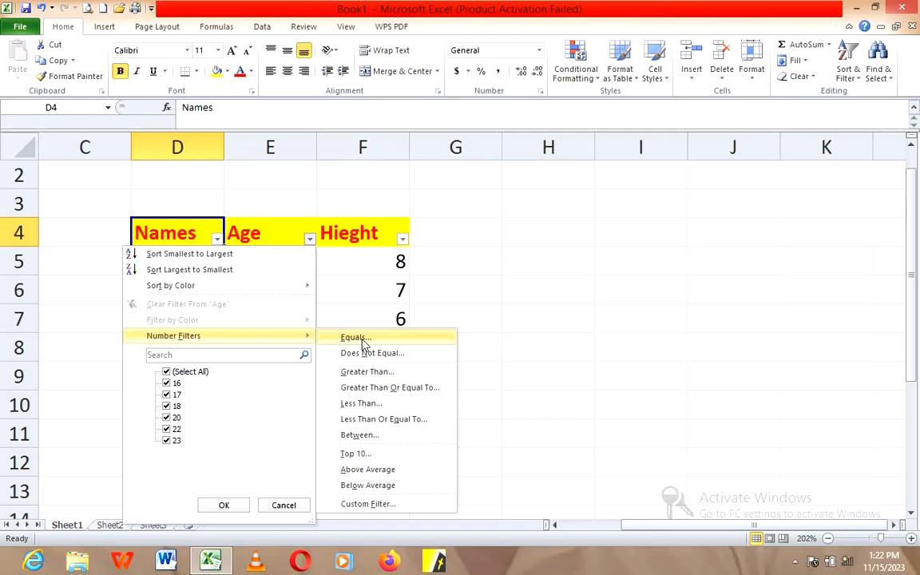
left_click(370, 345)
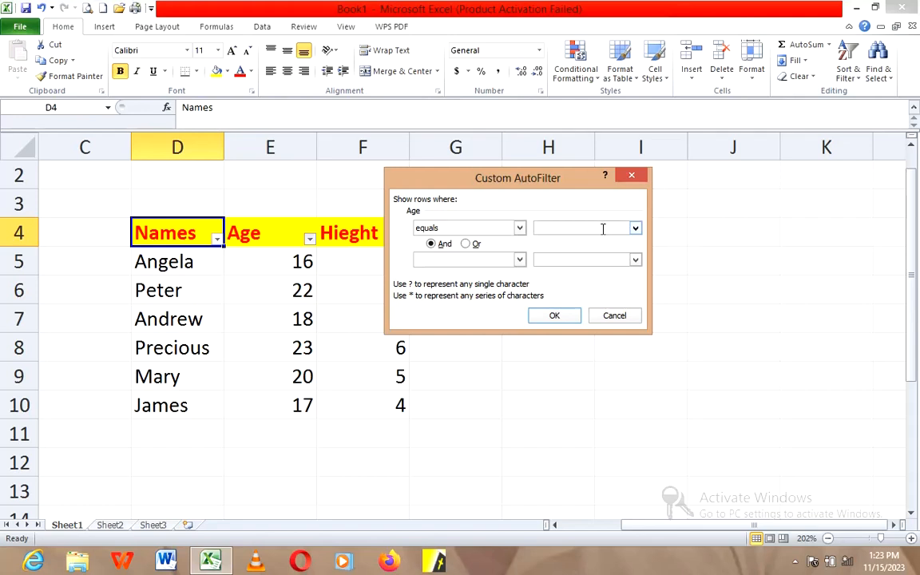
type("18")
left_click(555, 318)
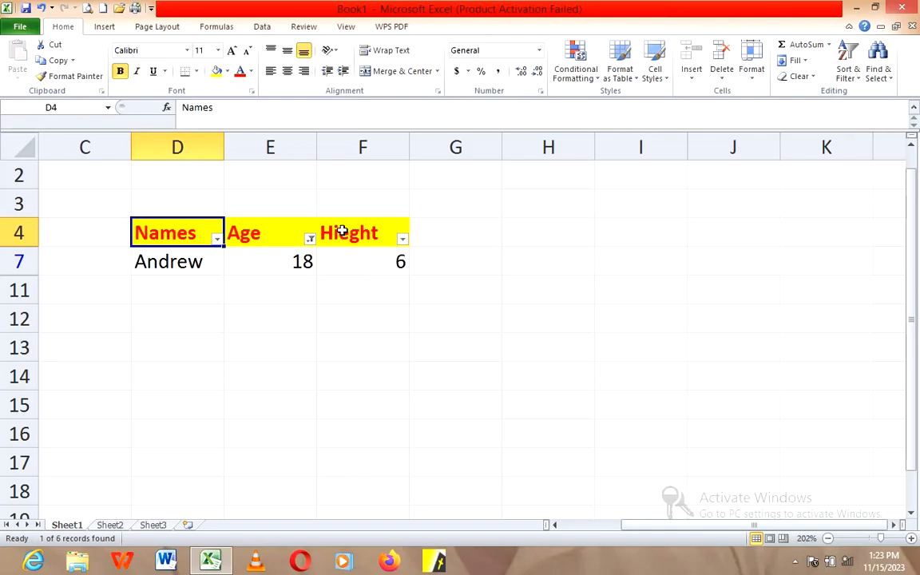
Step: Undo the last Age filter and apply a number filter showing only records whose age does not equal 18
key("ctrl+z")
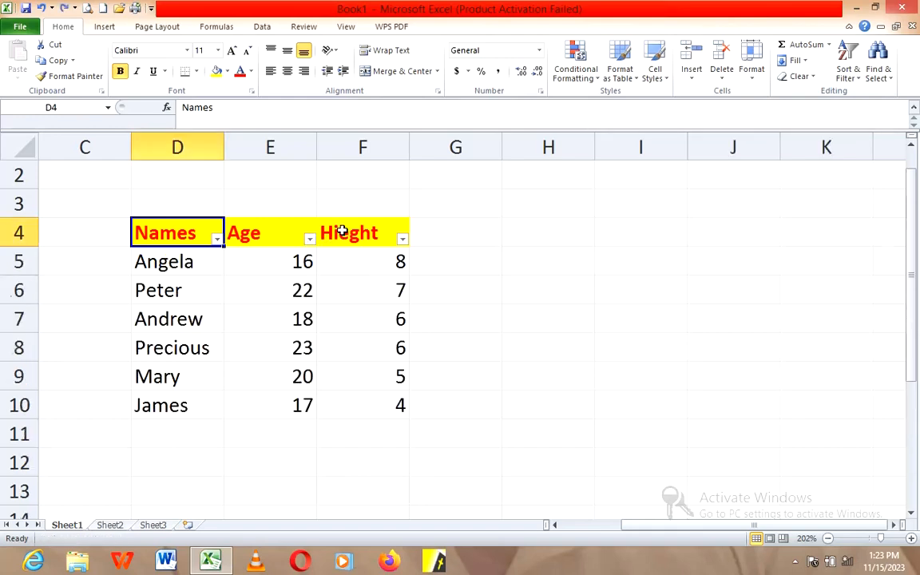
left_click(310, 238)
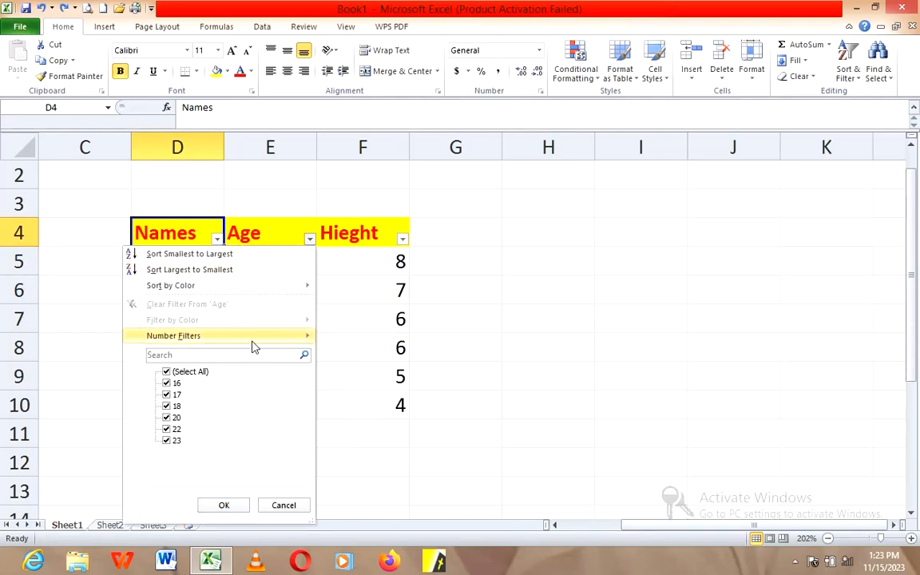
mouse_move(296, 337)
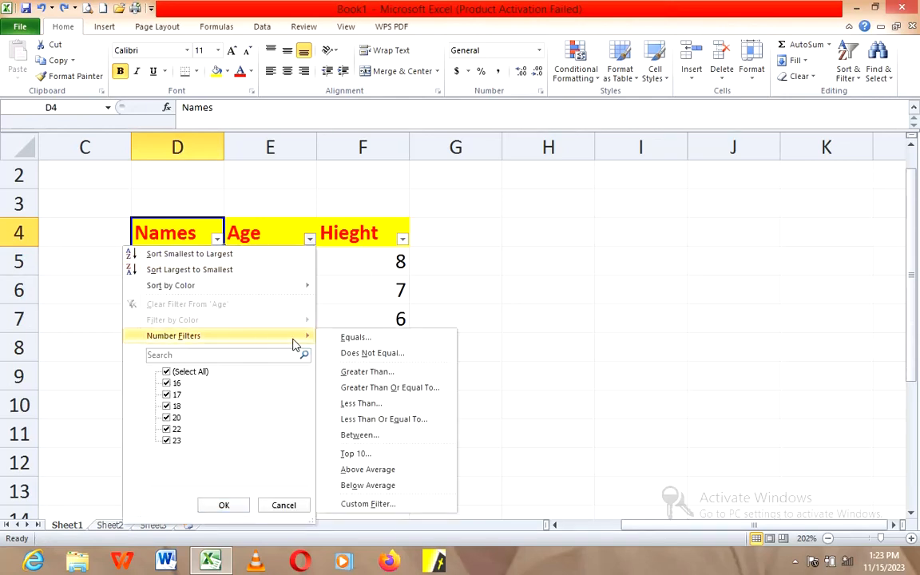
left_click(372, 357)
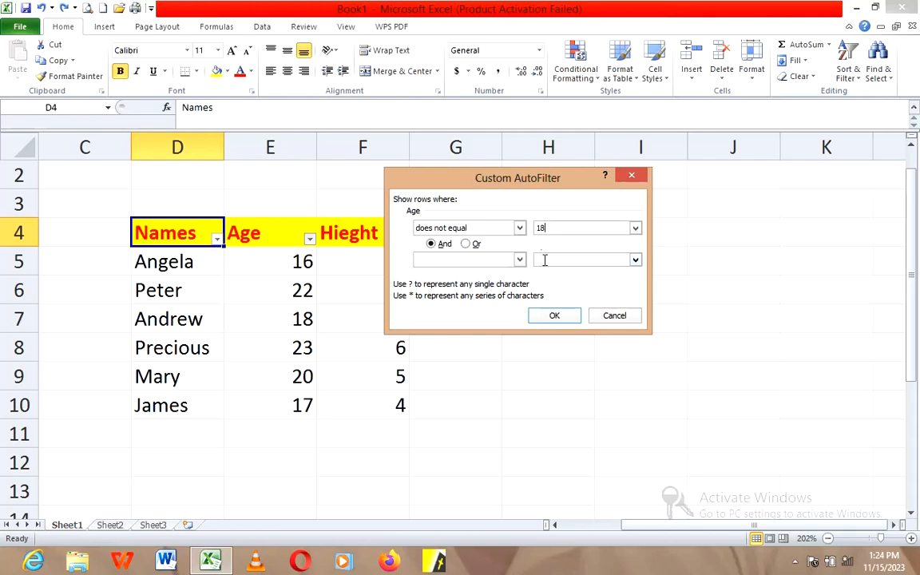
left_click(555, 316)
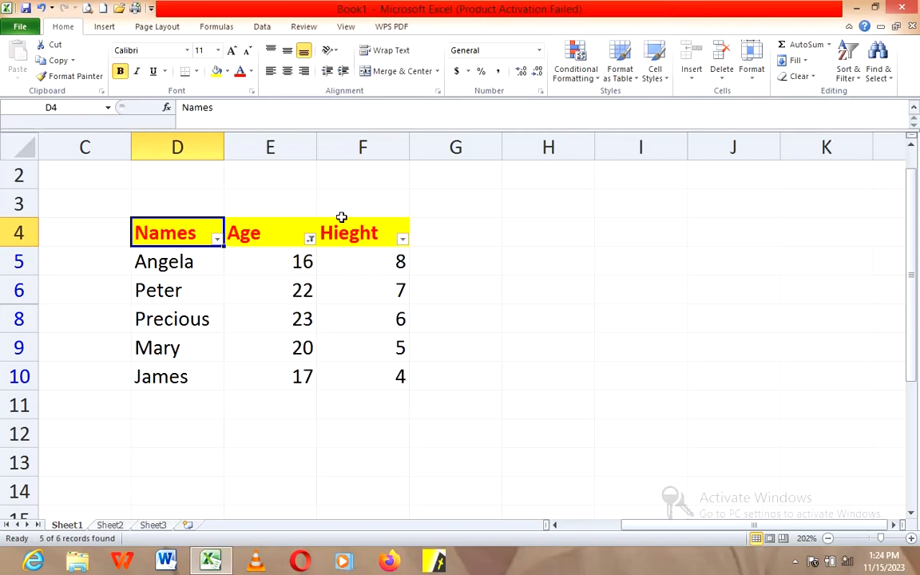
Step: Undo the does-not-equal filter and apply a number filter showing only records with an age greater than 18
key("ctrl+z")
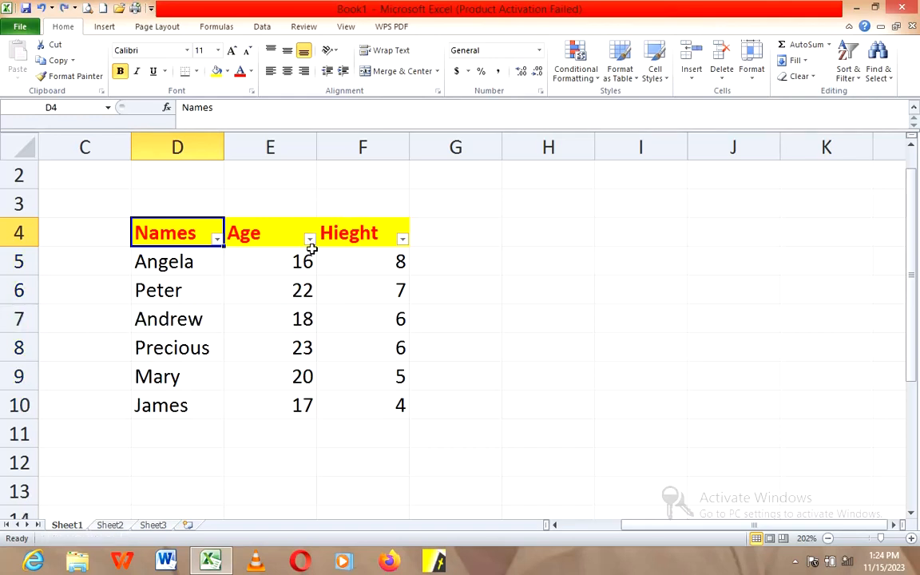
left_click(310, 239)
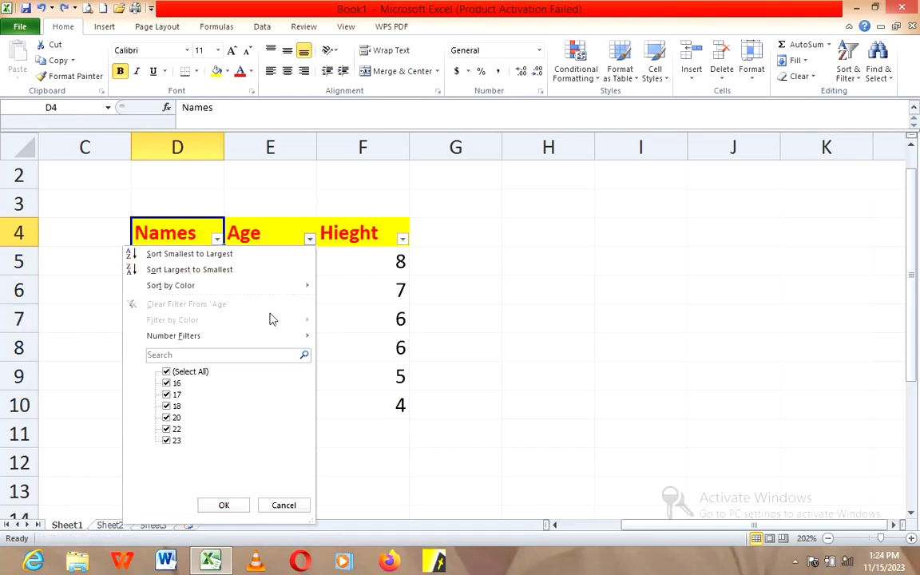
mouse_move(269, 343)
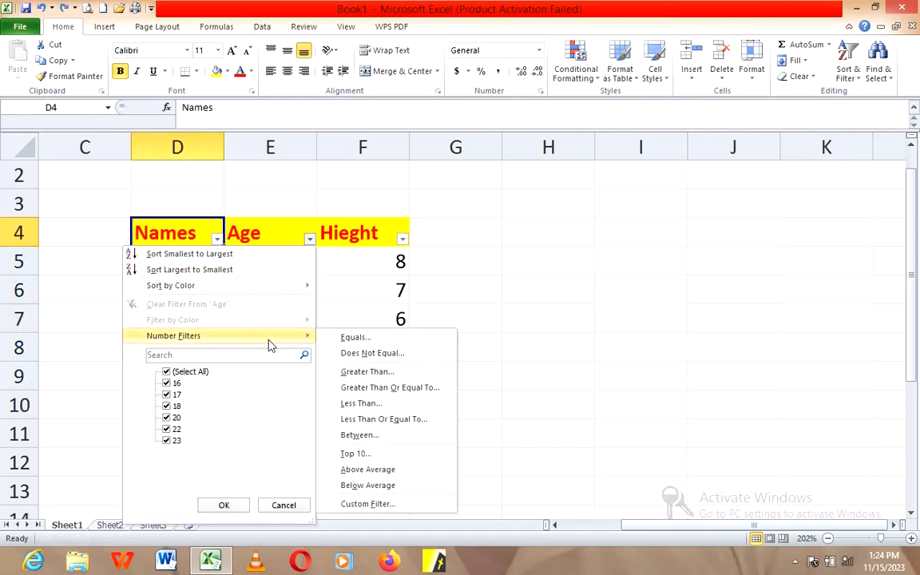
left_click(361, 372)
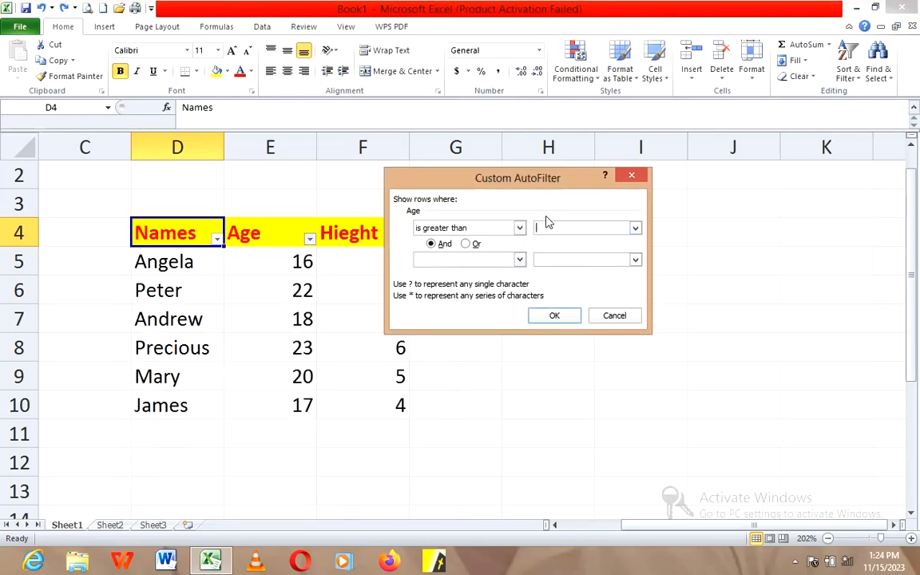
type("18")
left_click(557, 318)
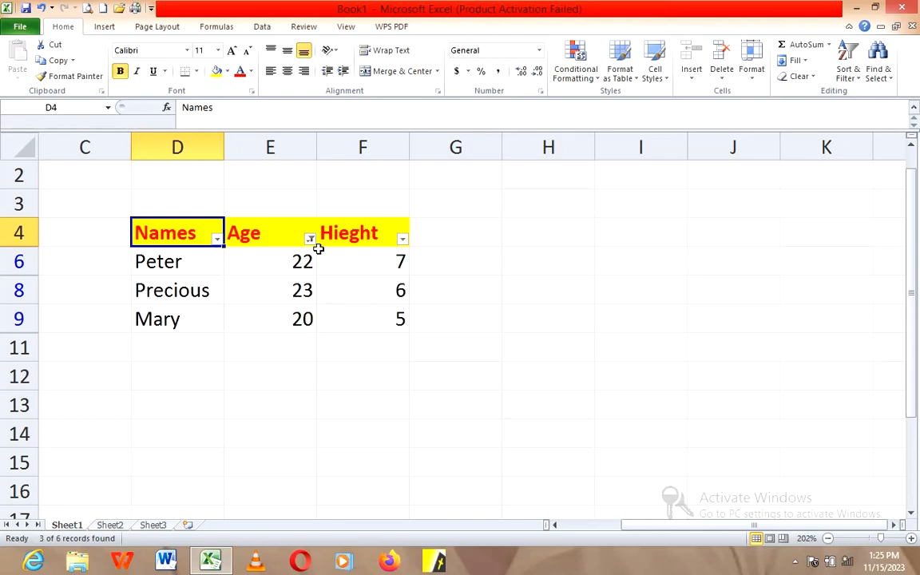
Step: Undo the greater-than filter and apply an Age filter for values greater than or equal to 18
key("ctrl+z")
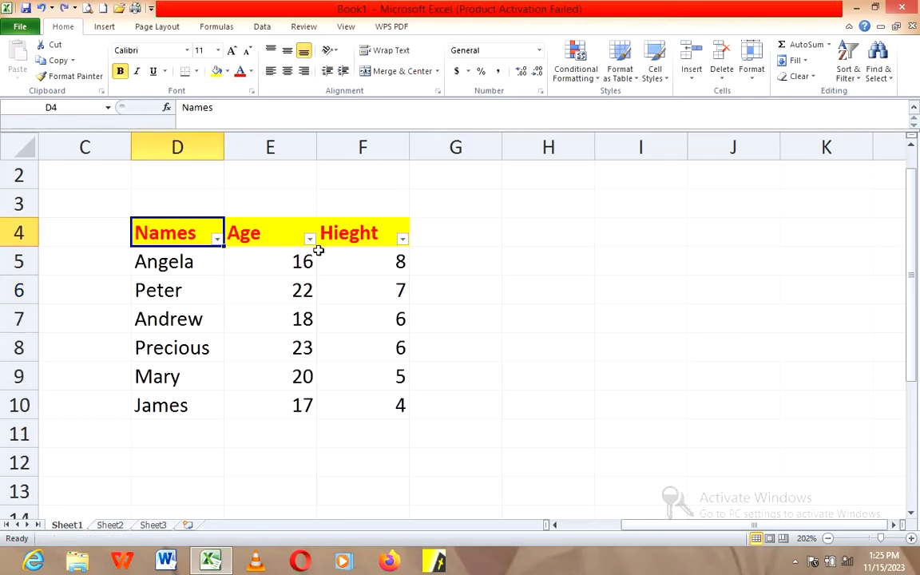
left_click(310, 240)
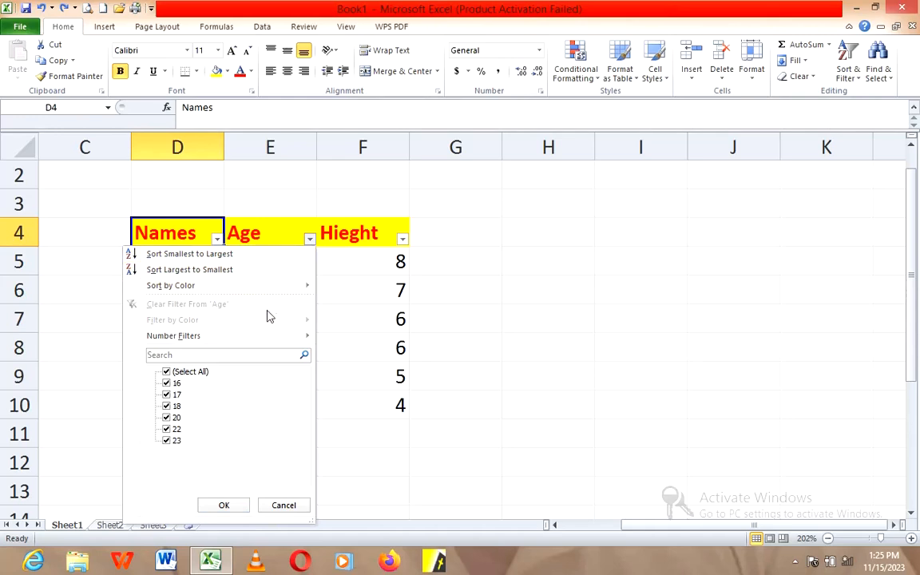
mouse_move(270, 342)
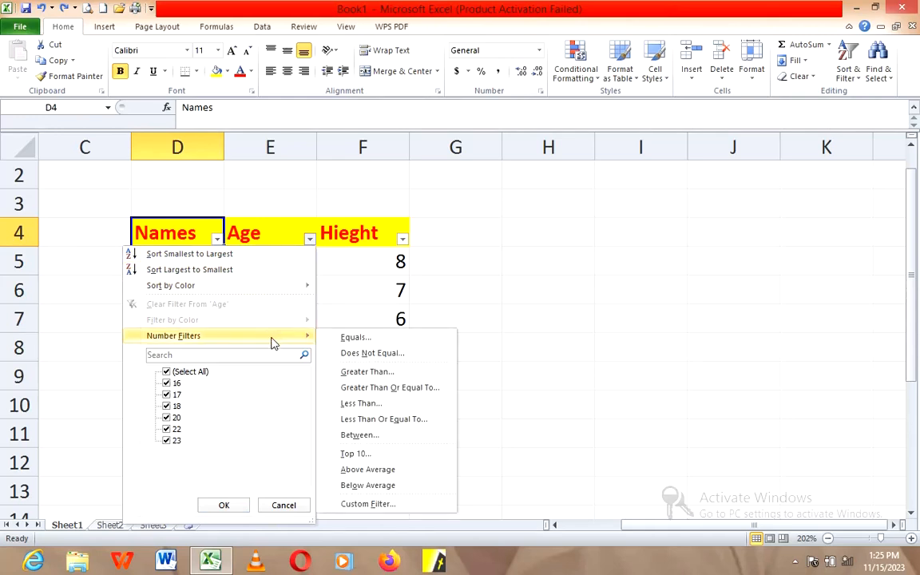
left_click(416, 391)
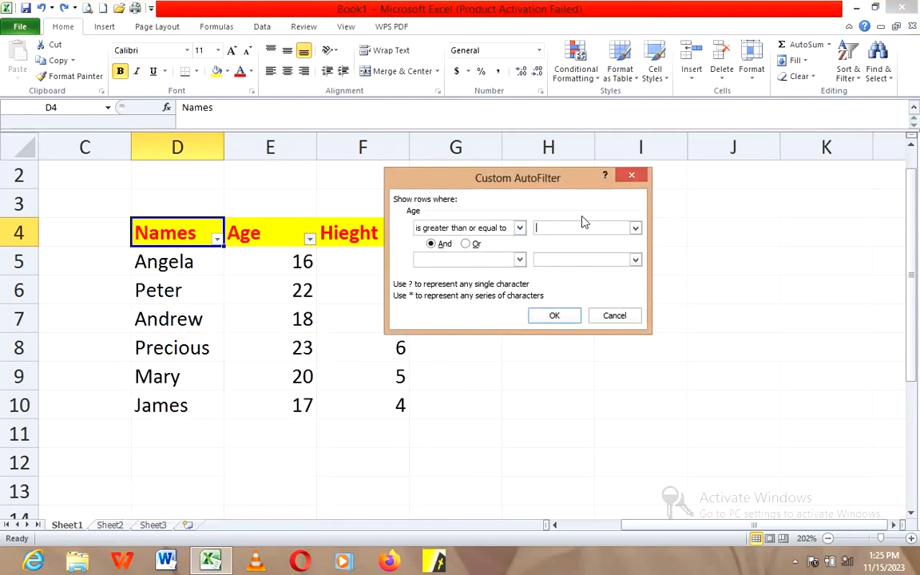
type("18")
left_click(557, 316)
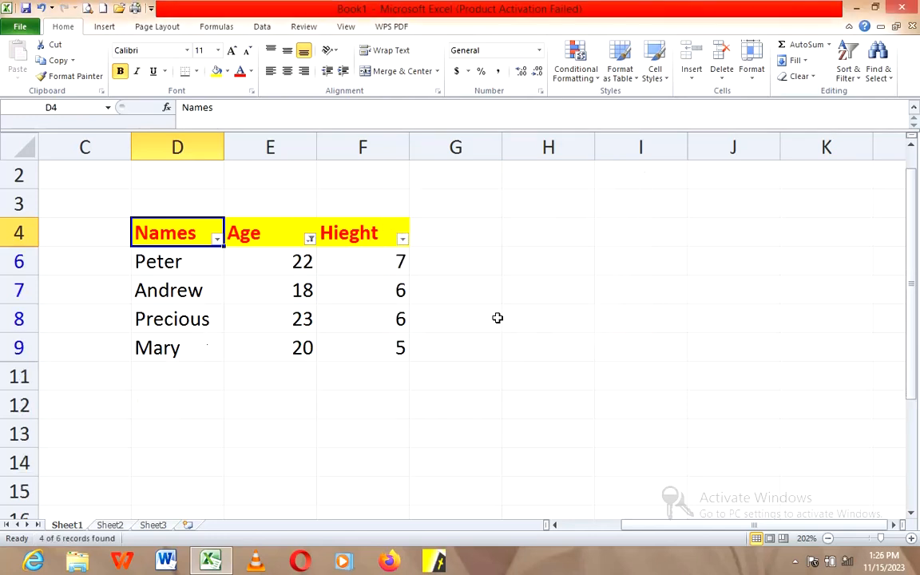
left_click_drag(169, 293, 343, 293)
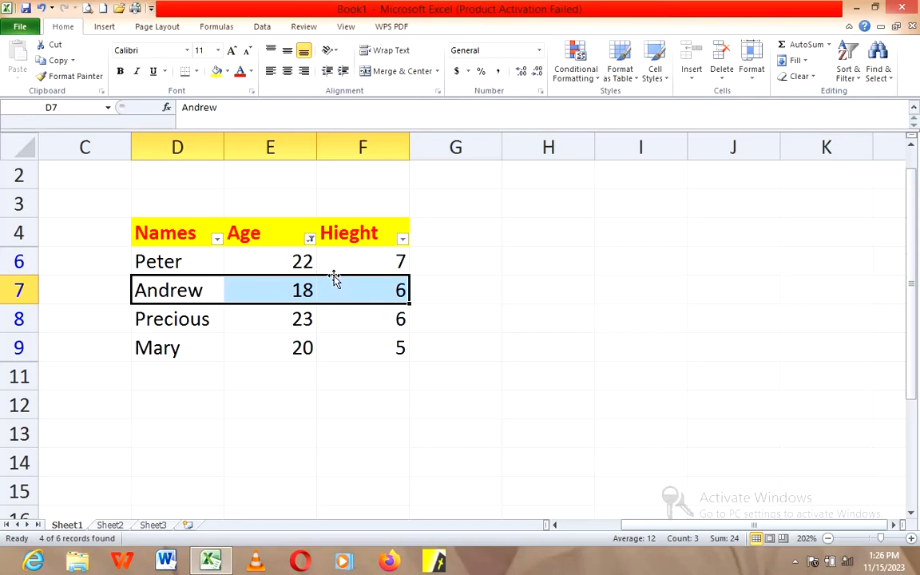
Step: Undo the greater-than-or-equal filter and filter the Age column to records with an age less than 18
key("ctrl+z")
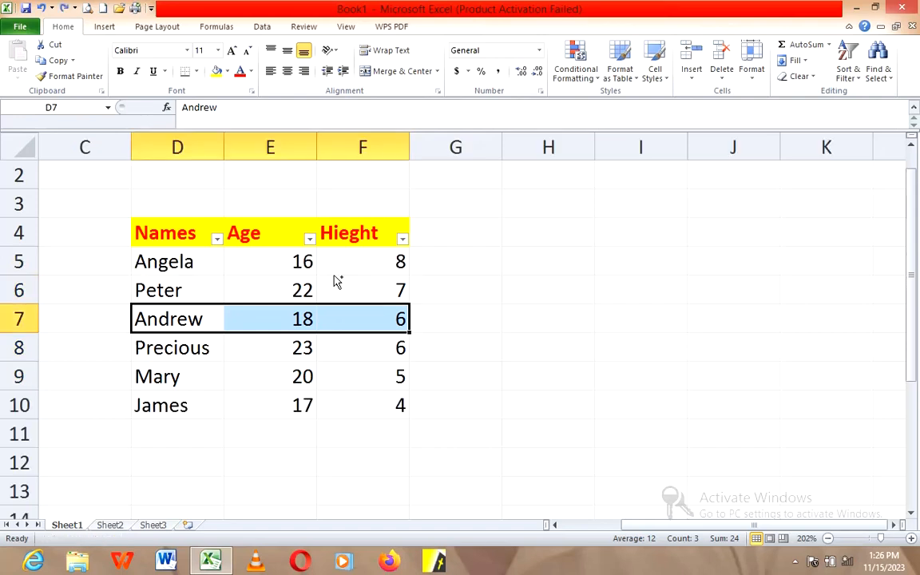
left_click(309, 238)
mouse_move(275, 342)
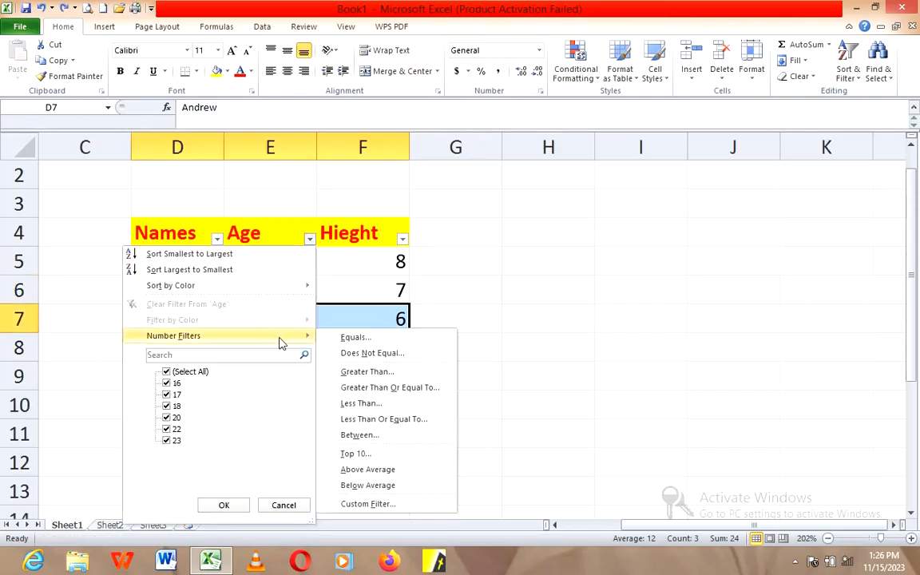
left_click(377, 406)
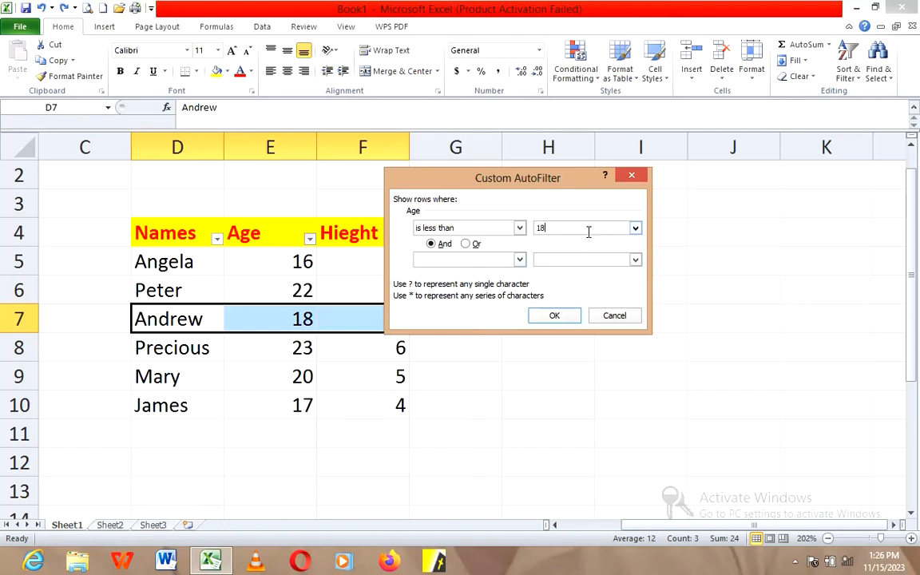
left_click(556, 318)
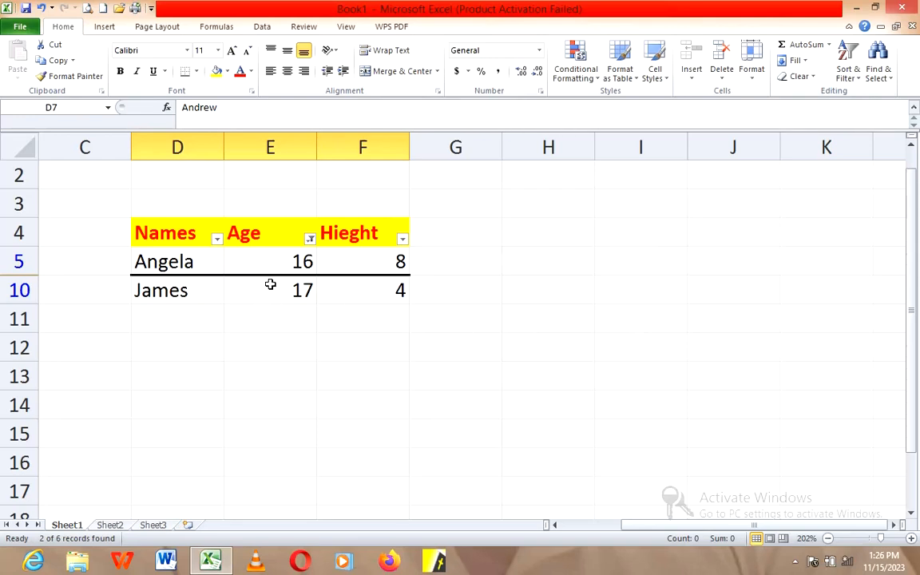
left_click(324, 314)
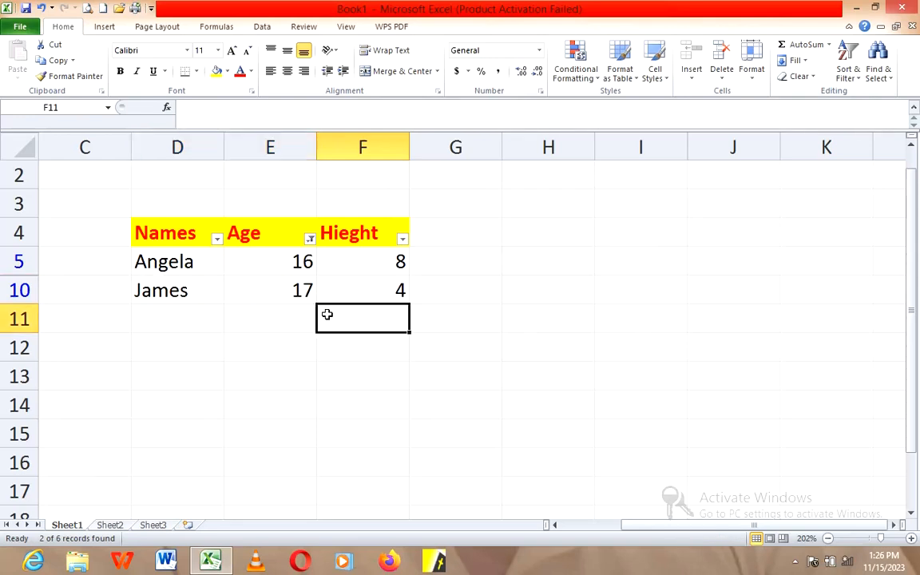
left_click(276, 297)
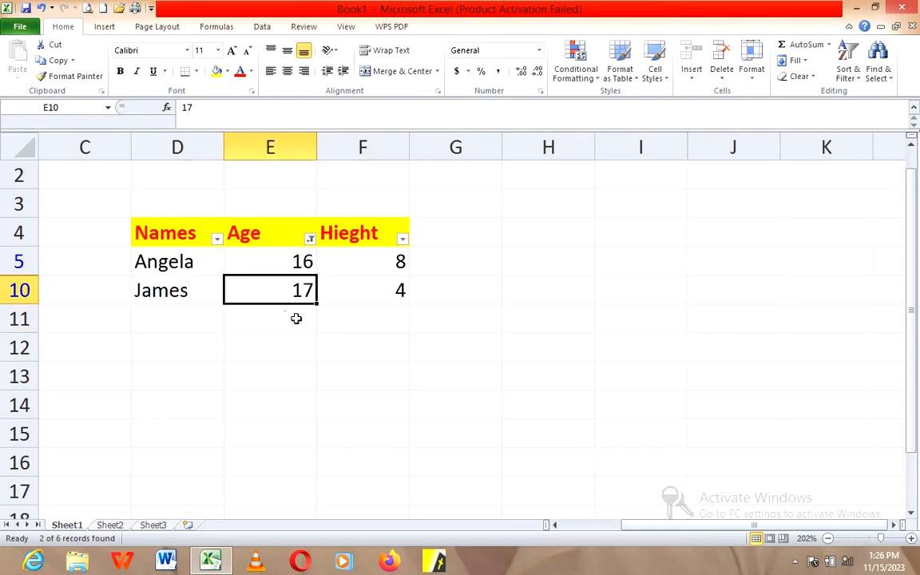
Step: Undo the less-than filter and filter the Age column to values less than or equal to 18
key("ctrl+z")
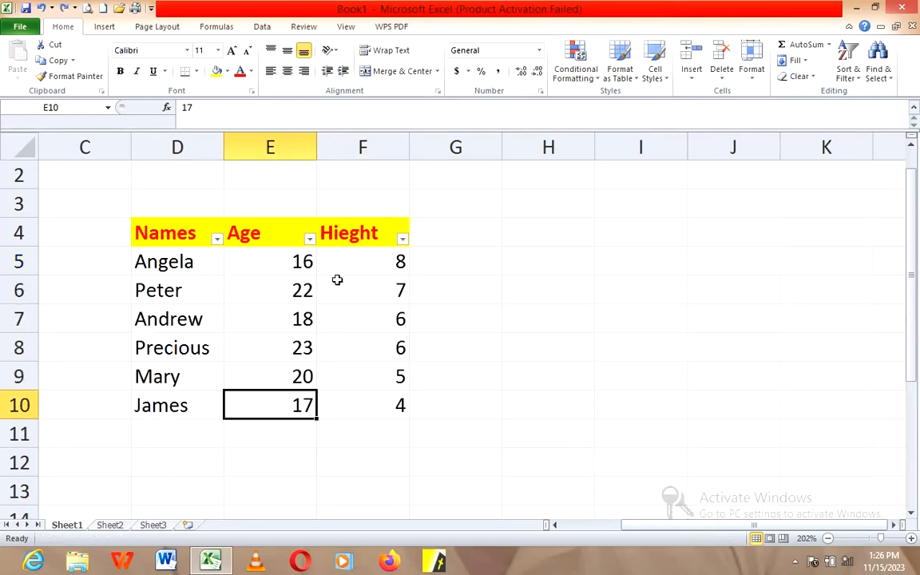
left_click(309, 238)
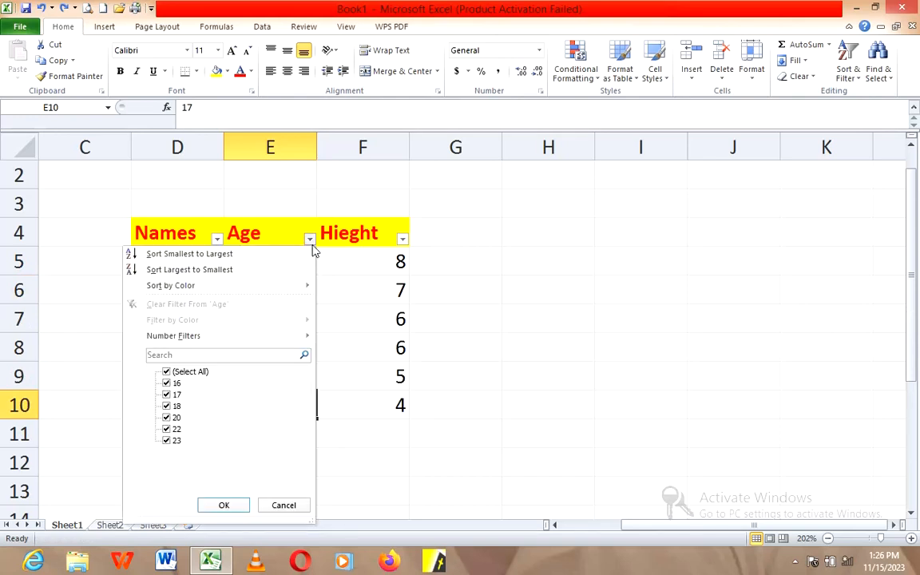
mouse_move(269, 339)
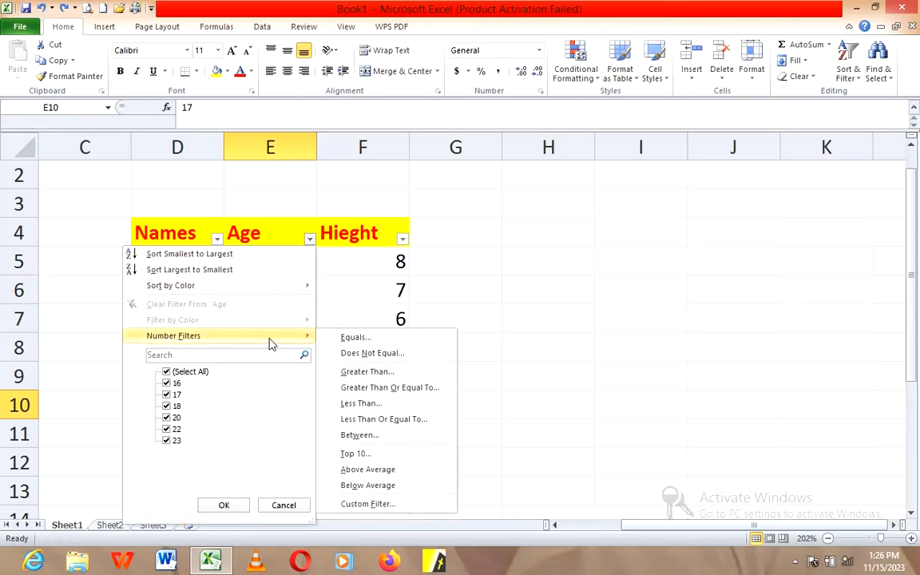
left_click(391, 423)
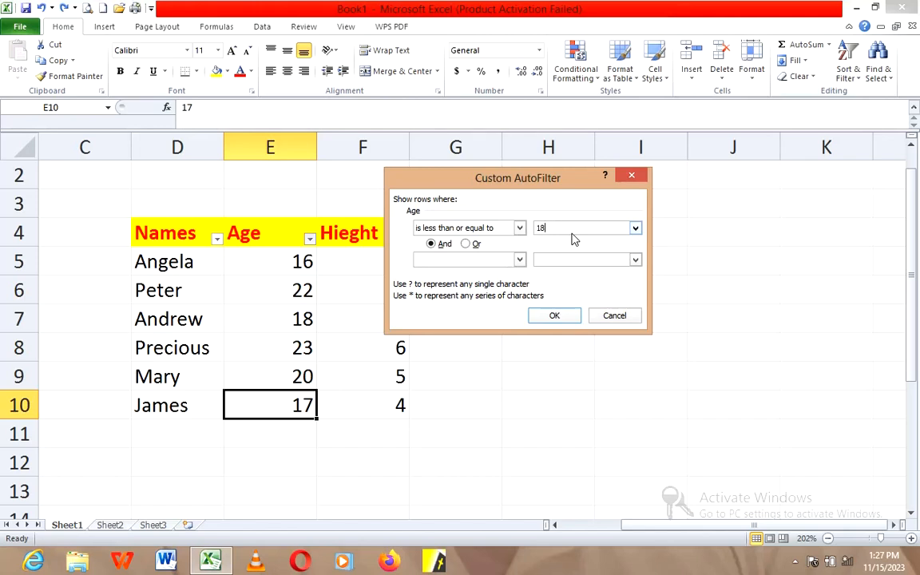
left_click(555, 315)
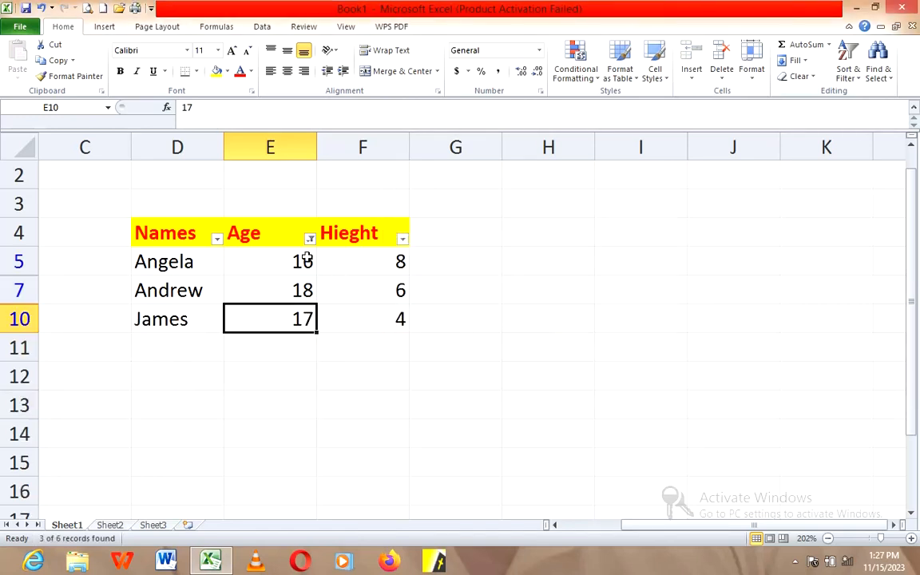
Step: Select the filtered values in the Age column and turn off filtering for the table
left_click_drag(304, 257, 302, 310)
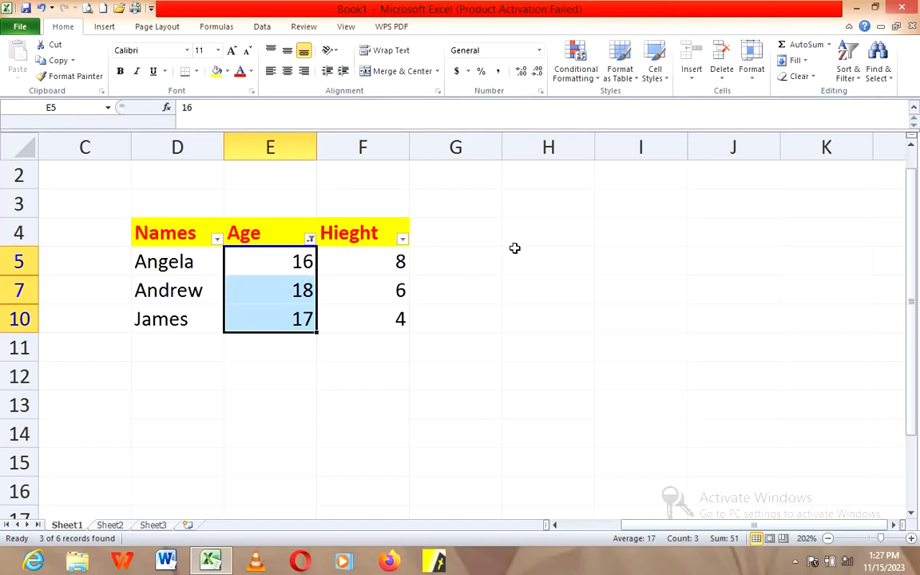
left_click(850, 74)
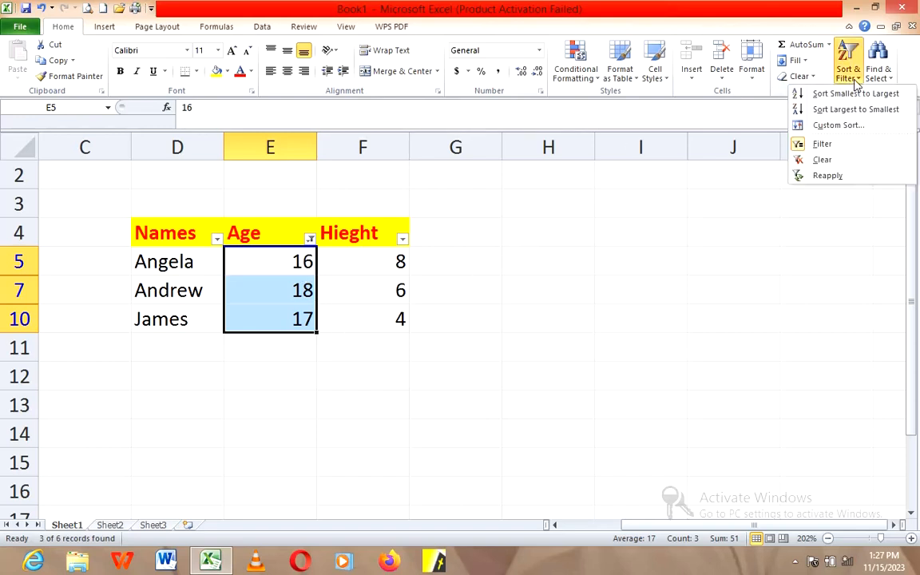
left_click(838, 142)
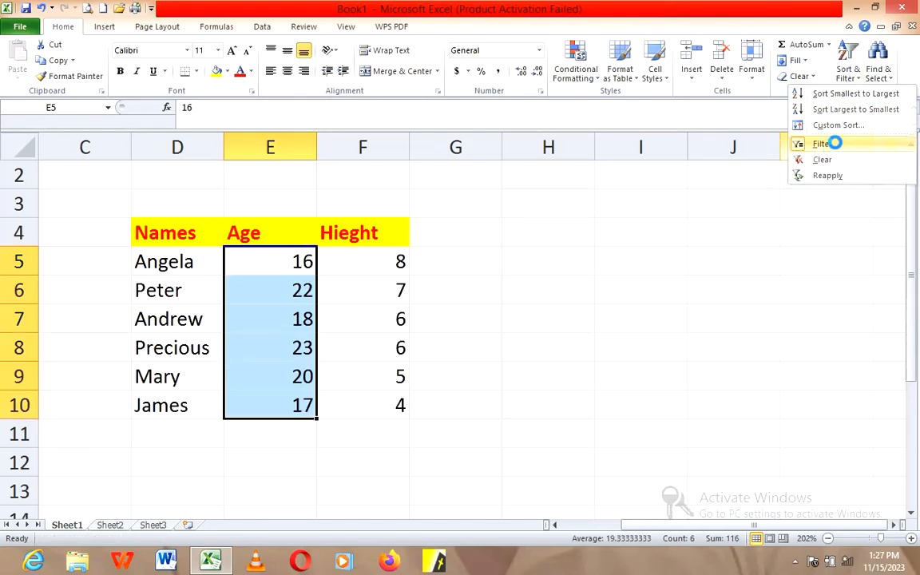
Step: Try to turn filtering on again from the selected Age values, then turn it off from the Hieght header cell
left_click(849, 73)
left_click(837, 144)
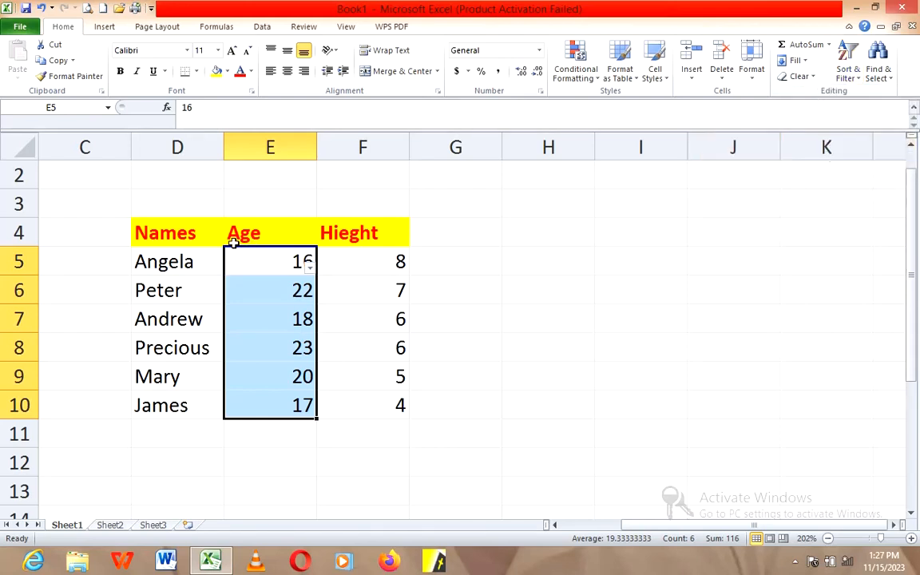
left_click(346, 246)
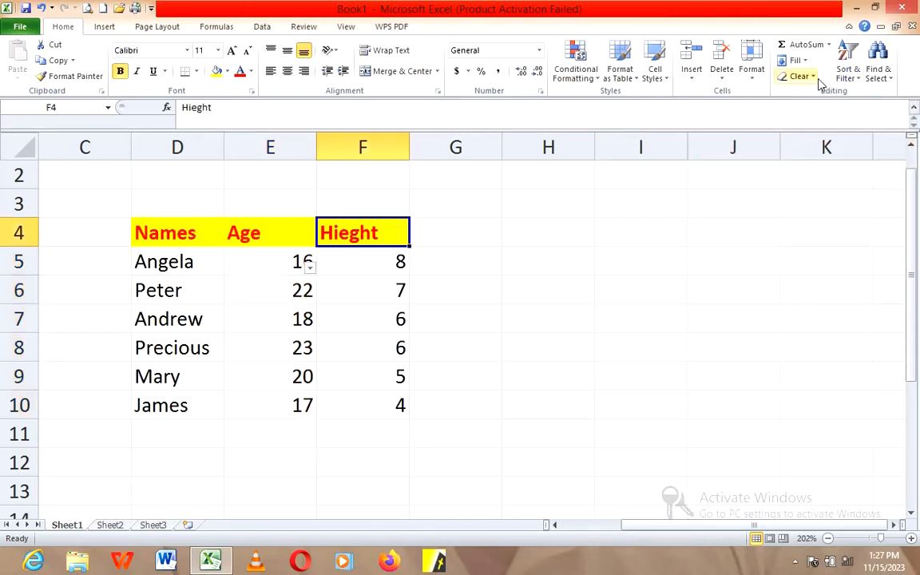
left_click(848, 77)
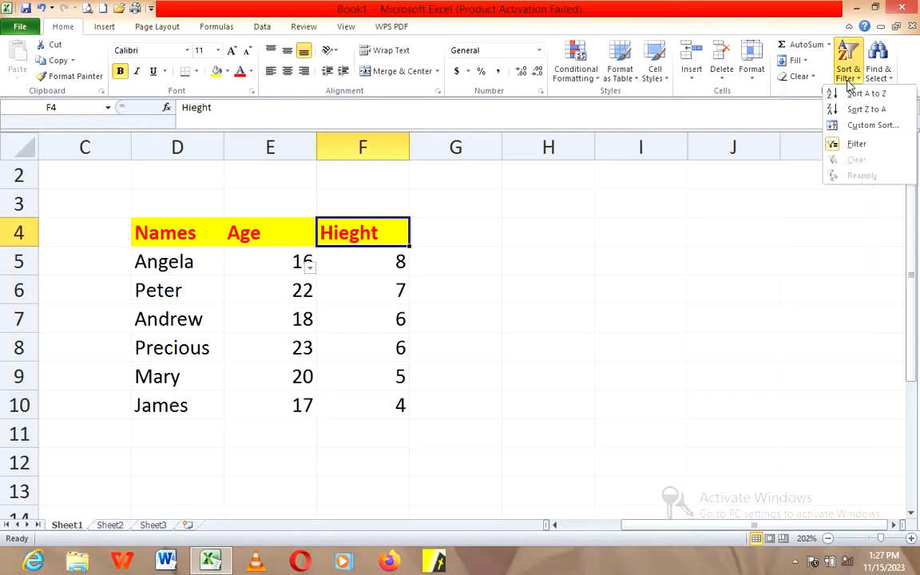
left_click(856, 143)
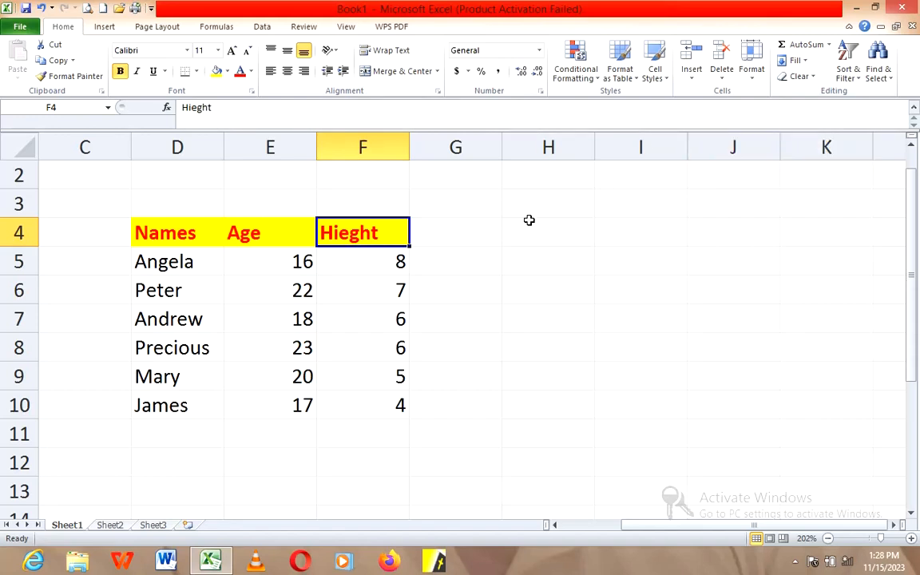
left_click(477, 231)
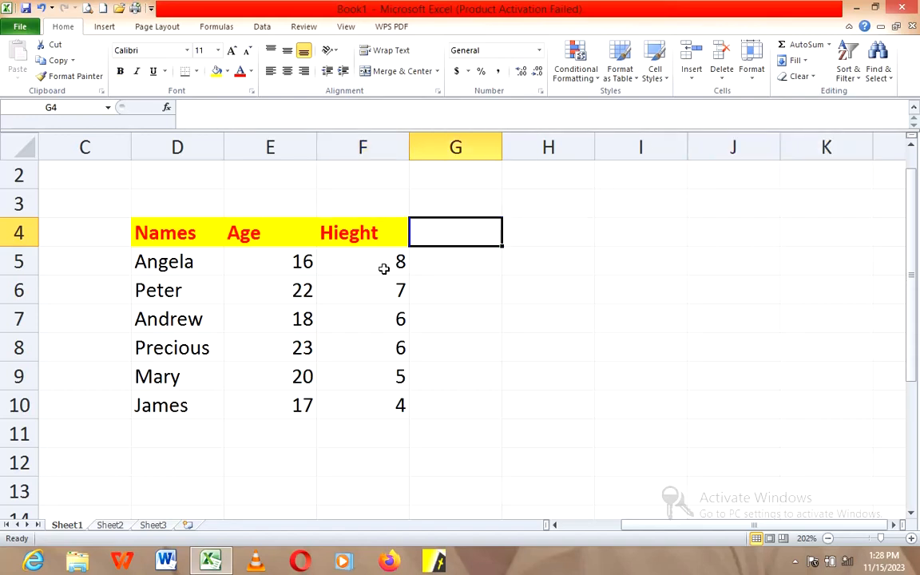
left_click(437, 265)
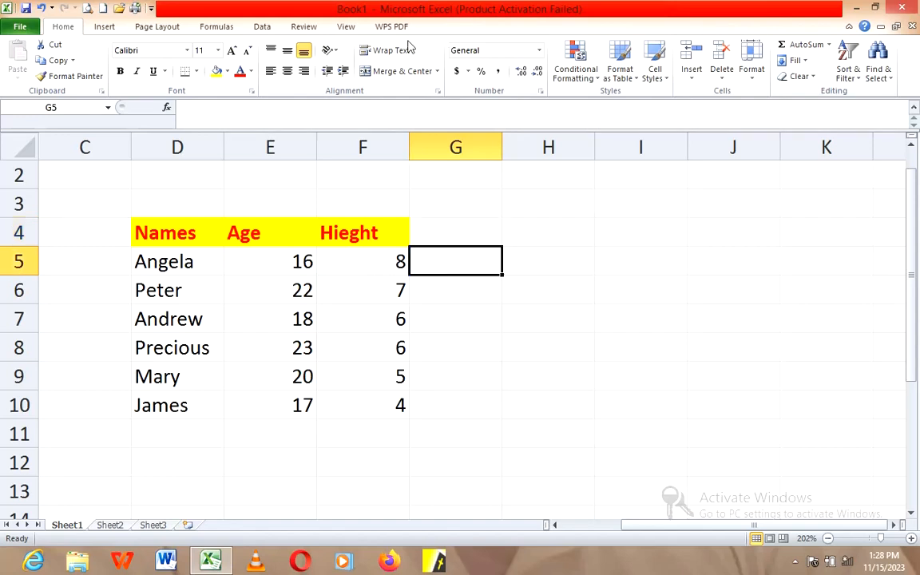
Step: Freeze the worksheet panes at cell G5 so the header row 4 stays in view
left_click(345, 27)
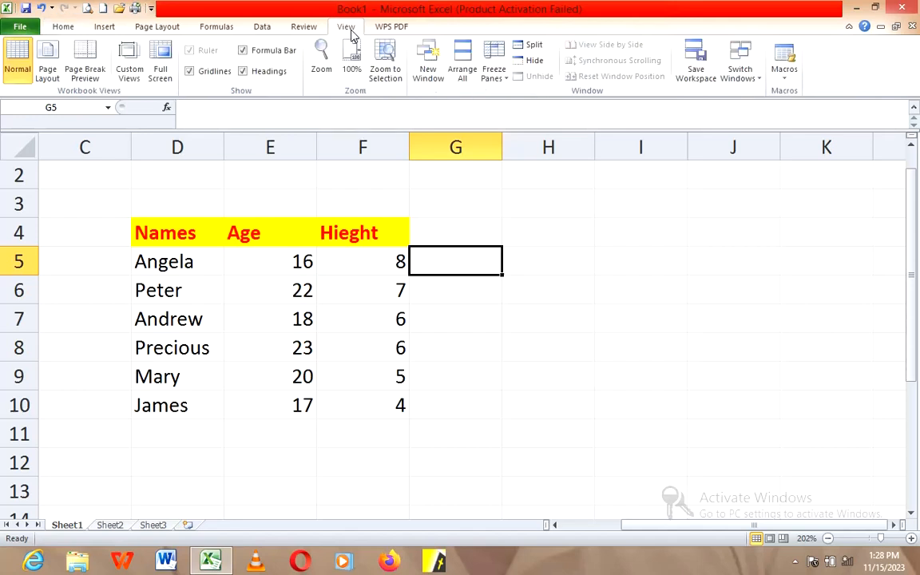
left_click(506, 80)
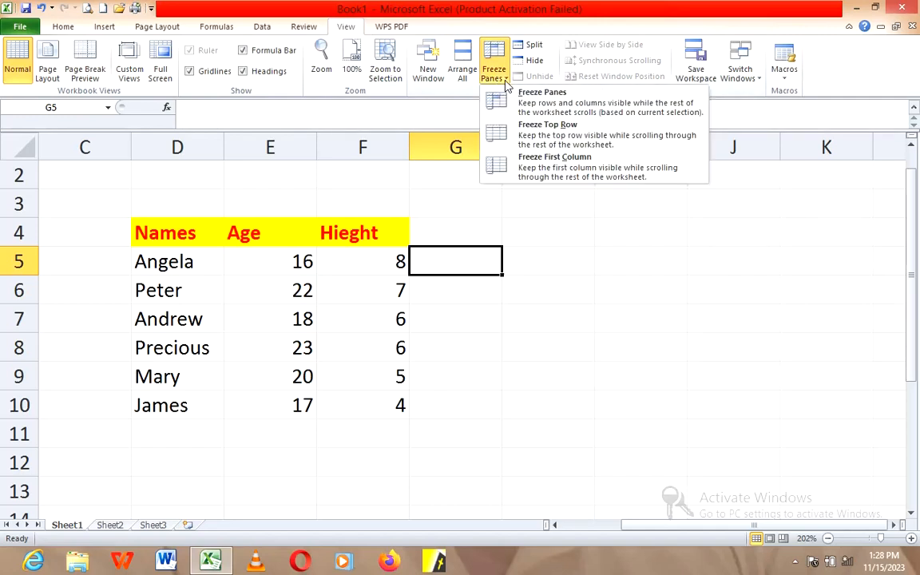
left_click(576, 104)
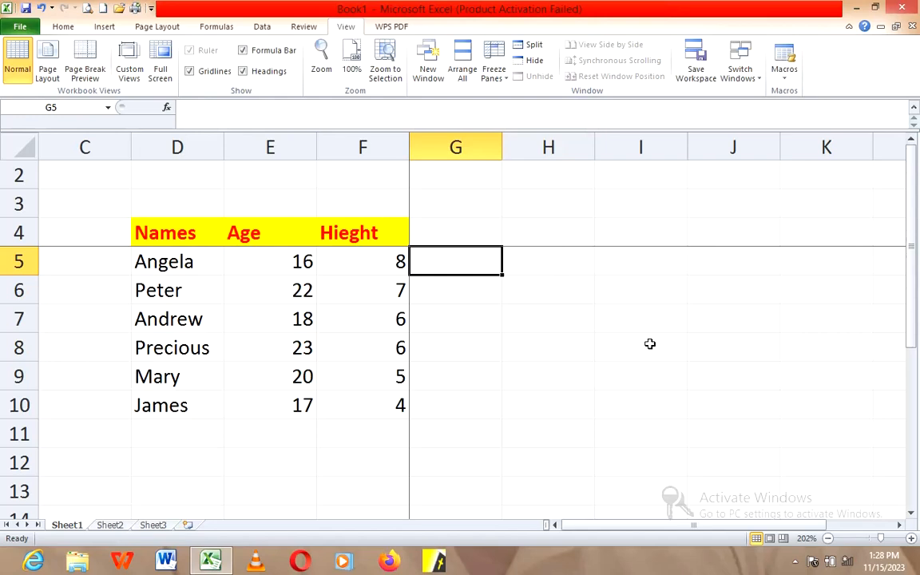
Step: Look further down the worksheet to check how the frozen header row behaves above the scrolled rows
left_click(912, 514)
left_click(911, 515)
left_click(912, 514)
left_click(912, 515)
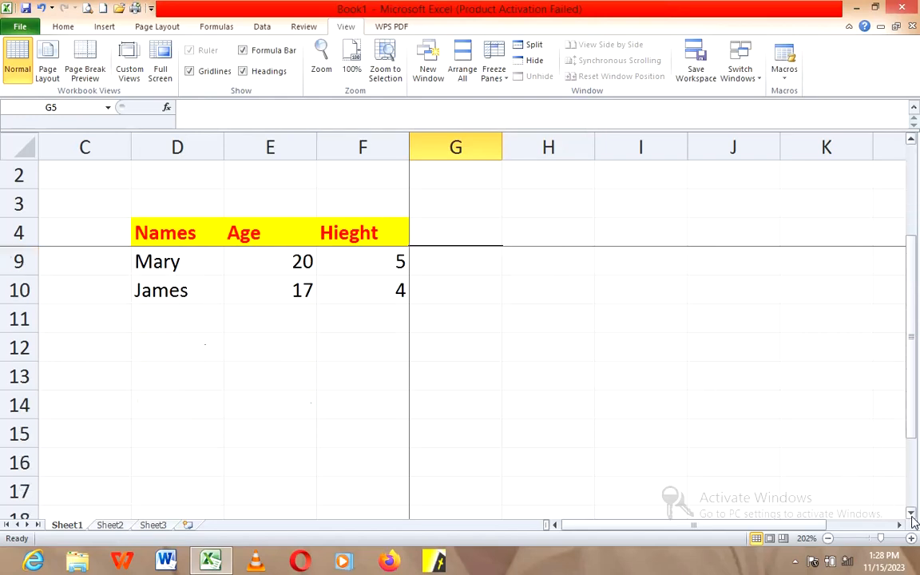
left_click(912, 515)
left_click(912, 515)
left_click(912, 515)
left_click(912, 515)
left_click(911, 514)
left_click(912, 514)
left_click(912, 515)
left_click(911, 515)
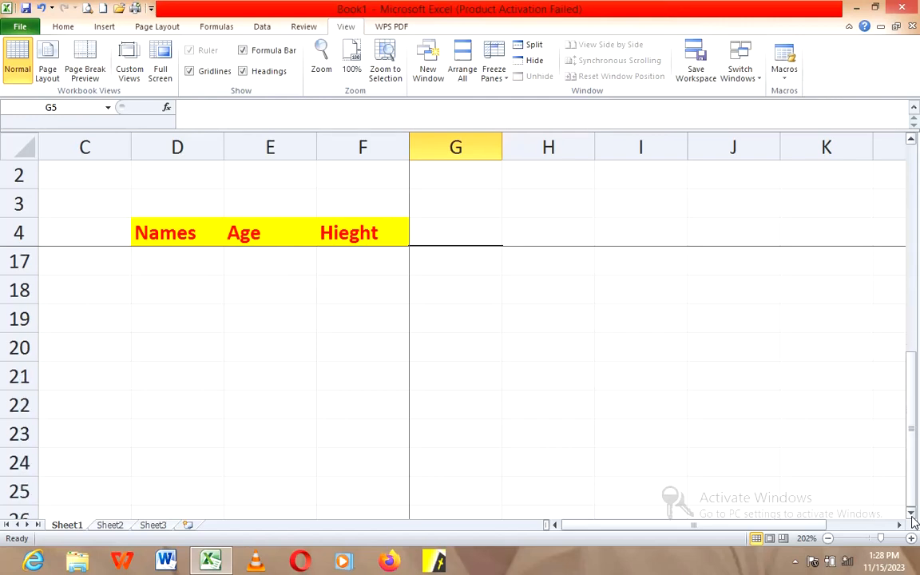
left_click(911, 514)
left_click(911, 514)
left_click(912, 515)
left_click(912, 516)
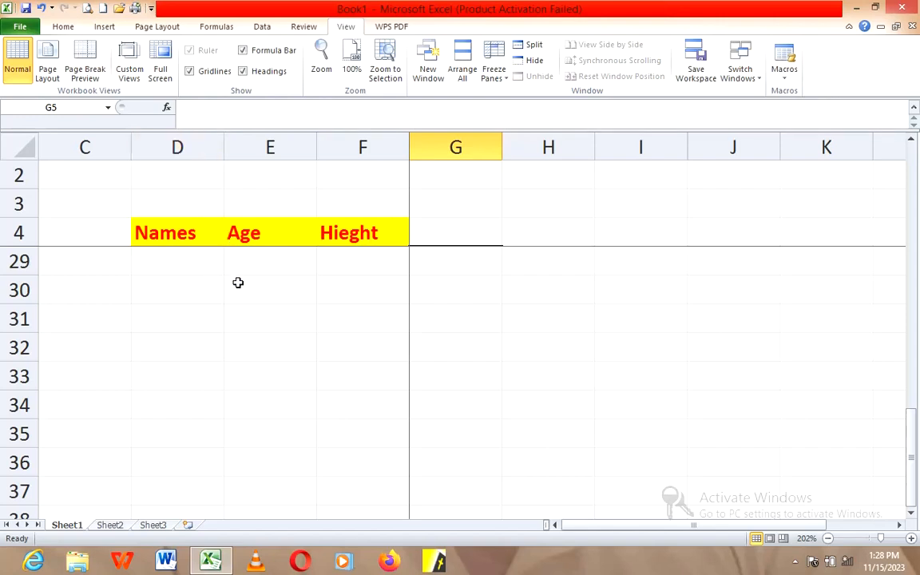
Step: Undo the last sort of the table records and unfreeze the worksheet panes
key("Up")
key("Left")
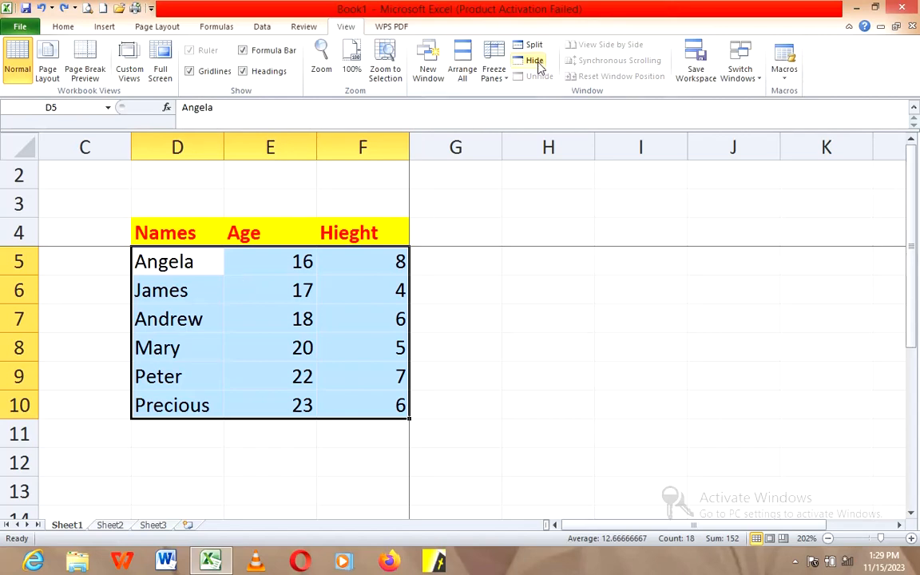
left_click(500, 78)
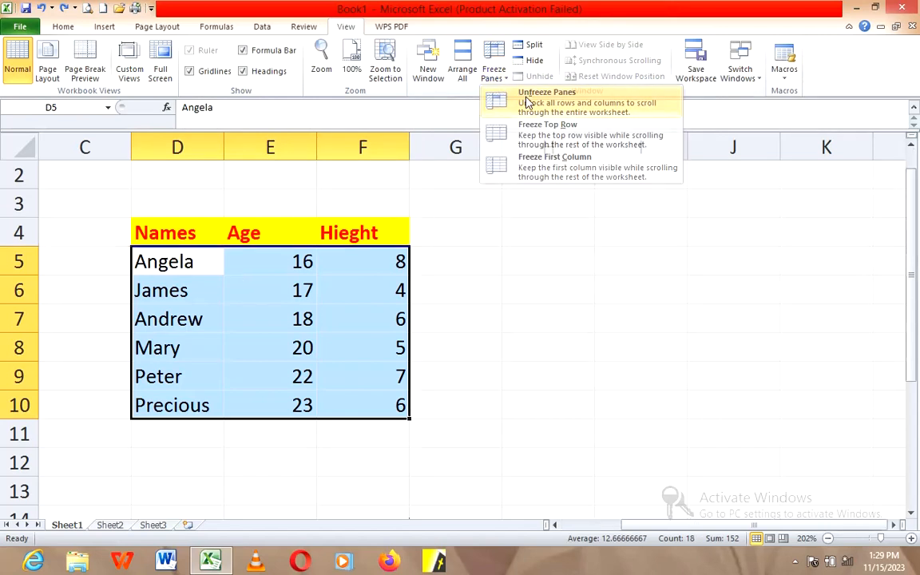
left_click(527, 102)
left_click(662, 294)
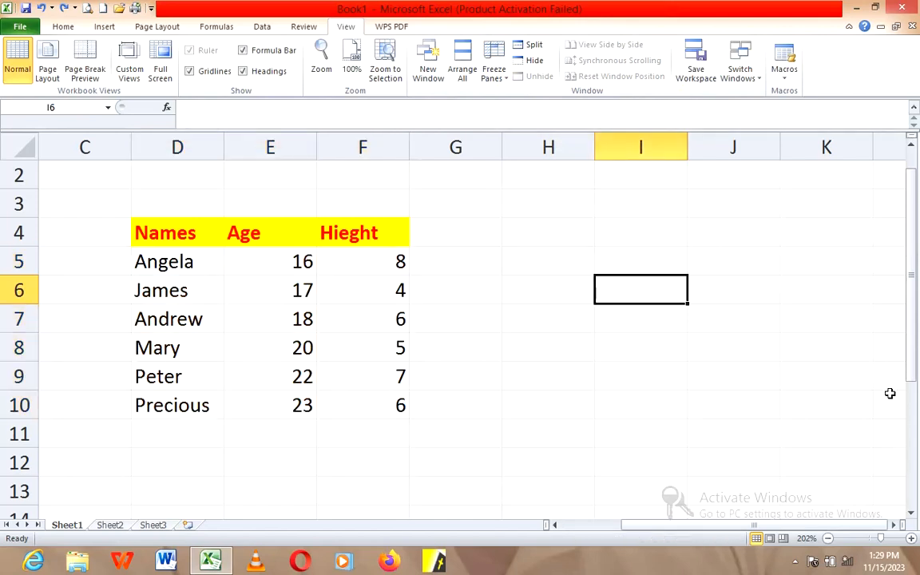
left_click(914, 518)
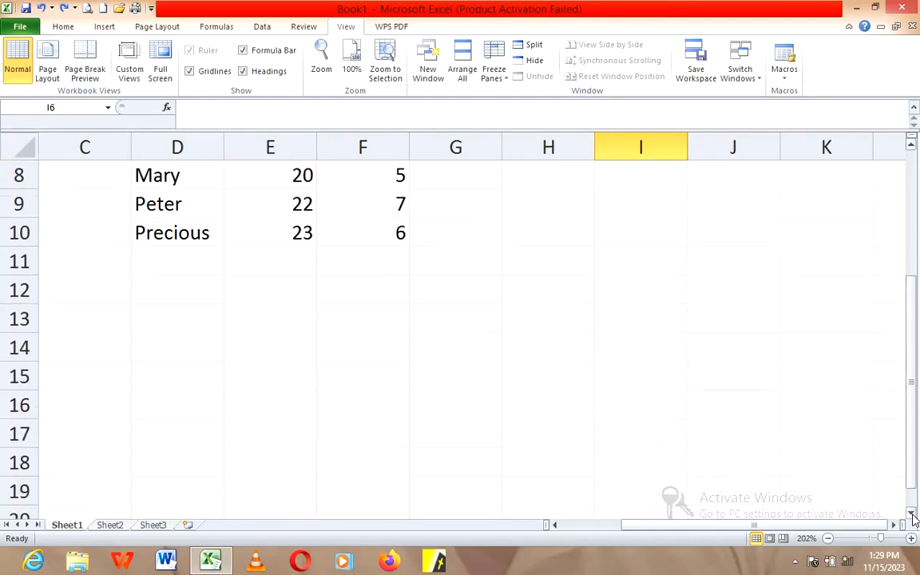
left_click_drag(914, 518, 915, 517)
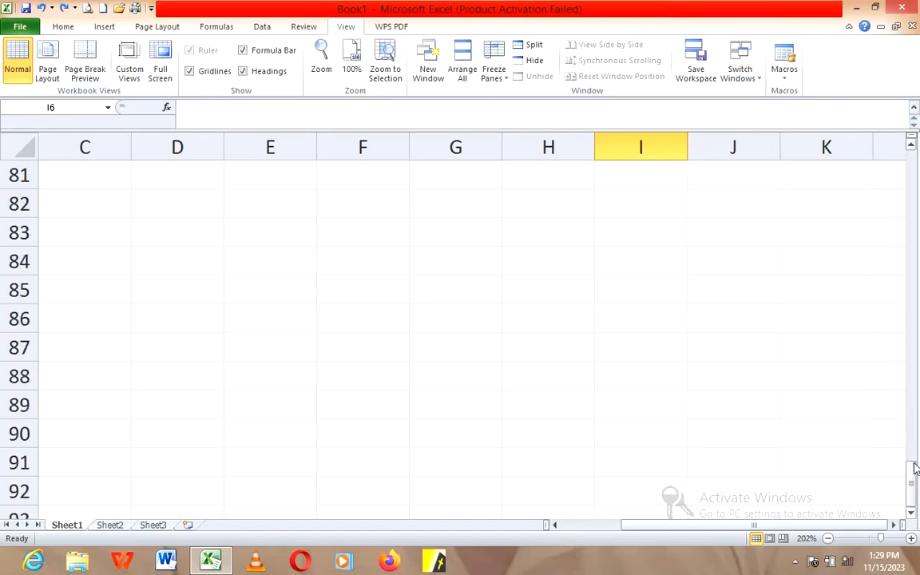
left_click(913, 142)
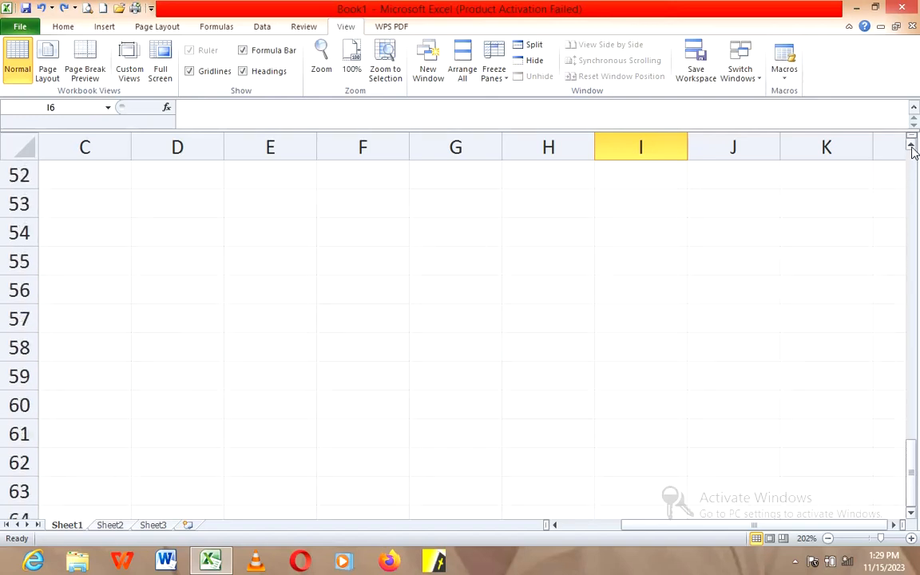
left_click_drag(914, 147, 913, 147)
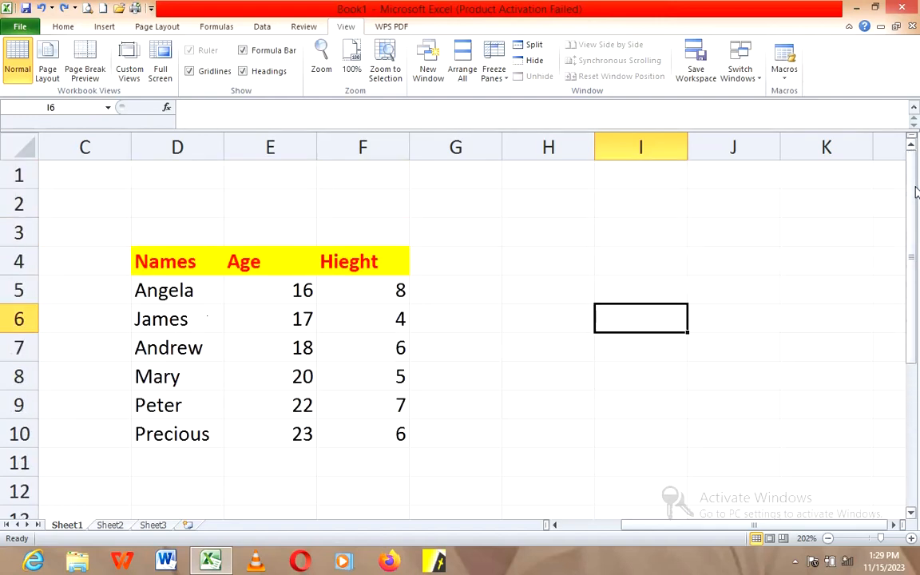
left_click(152, 263)
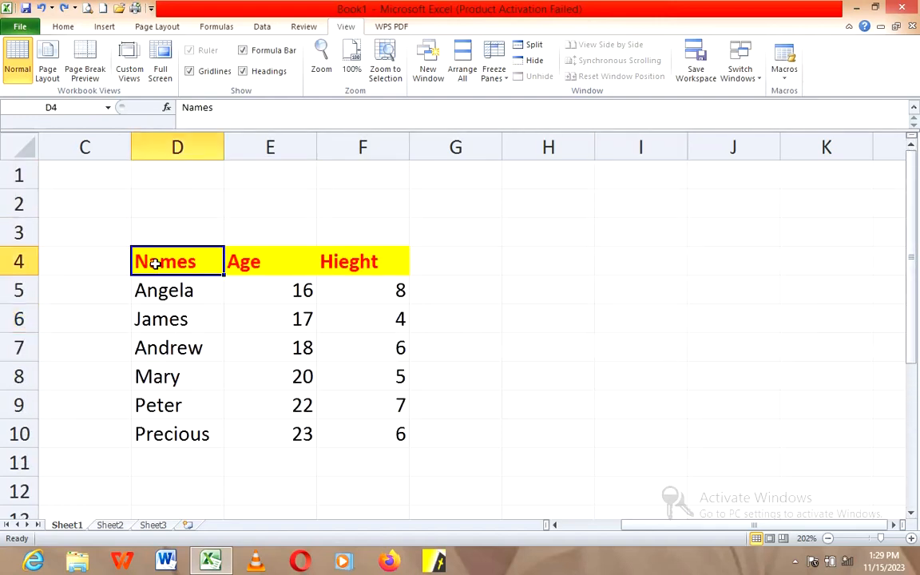
left_click_drag(265, 262, 366, 263)
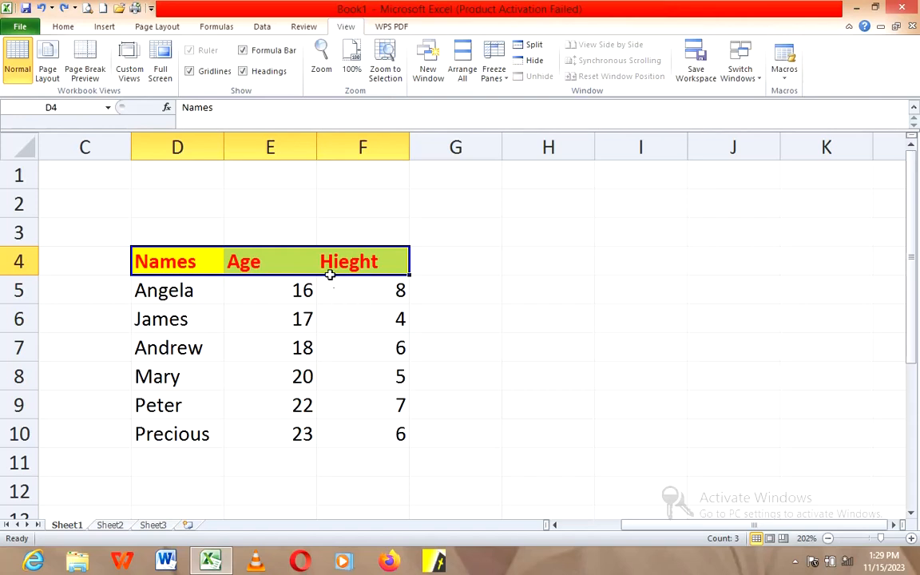
left_click(498, 77)
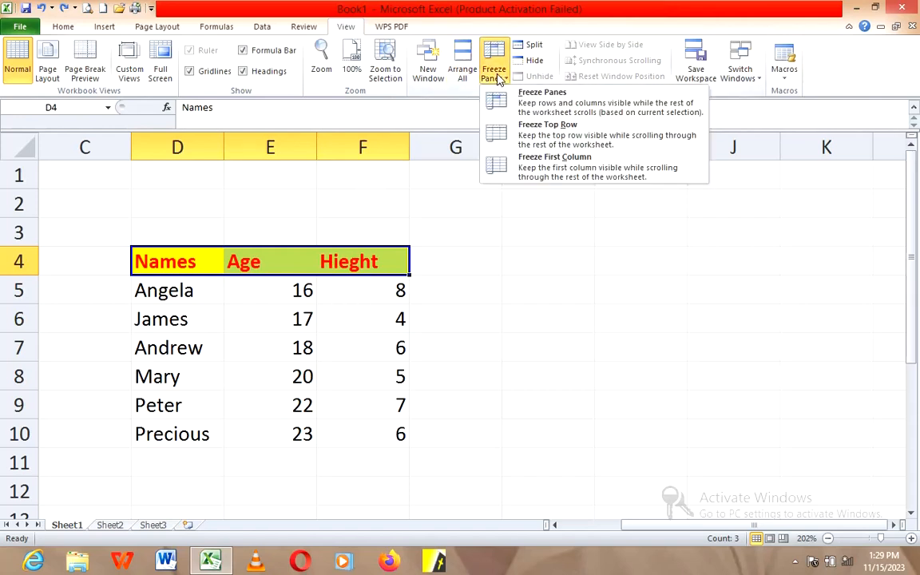
left_click(528, 104)
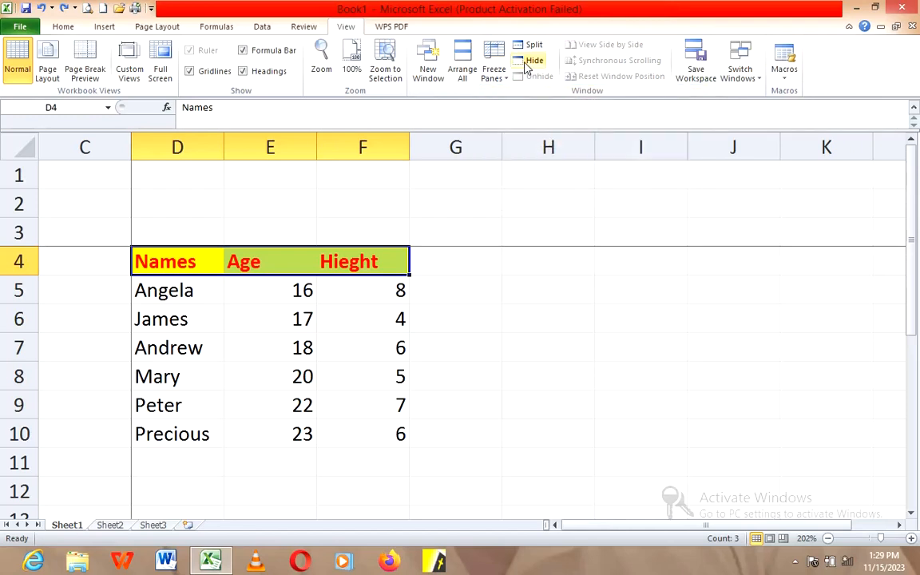
left_click(499, 76)
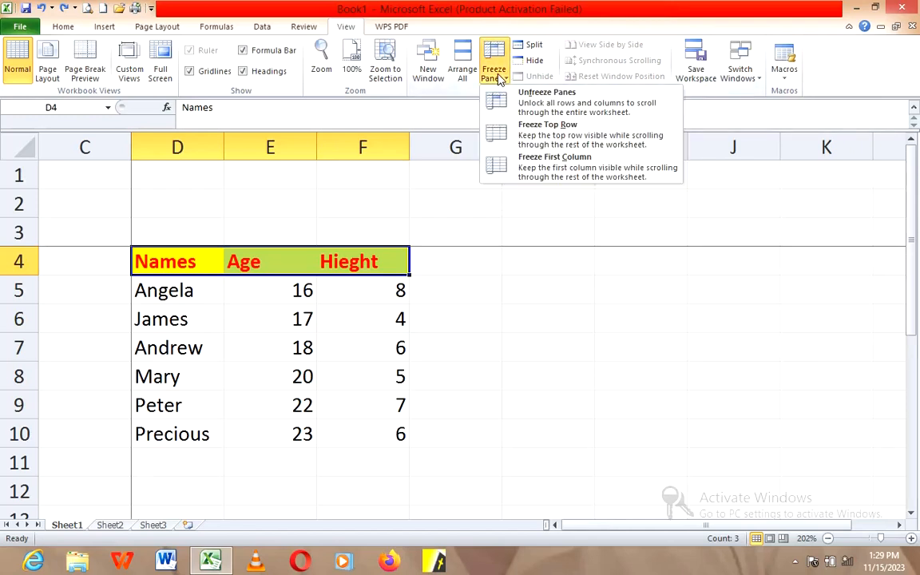
left_click(546, 98)
Step: Freeze the panes at cell E5, the first value under the Age header
left_click(277, 284)
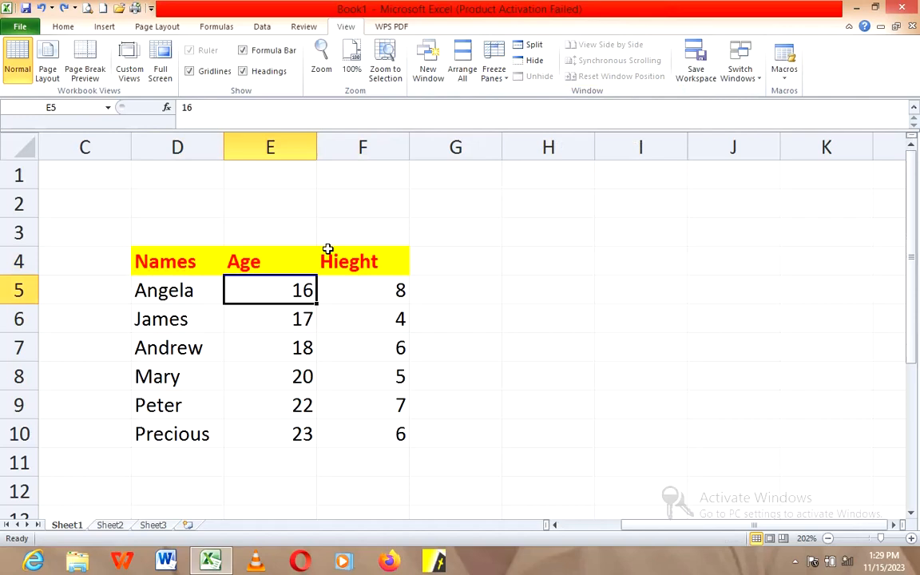
left_click(493, 72)
left_click(527, 99)
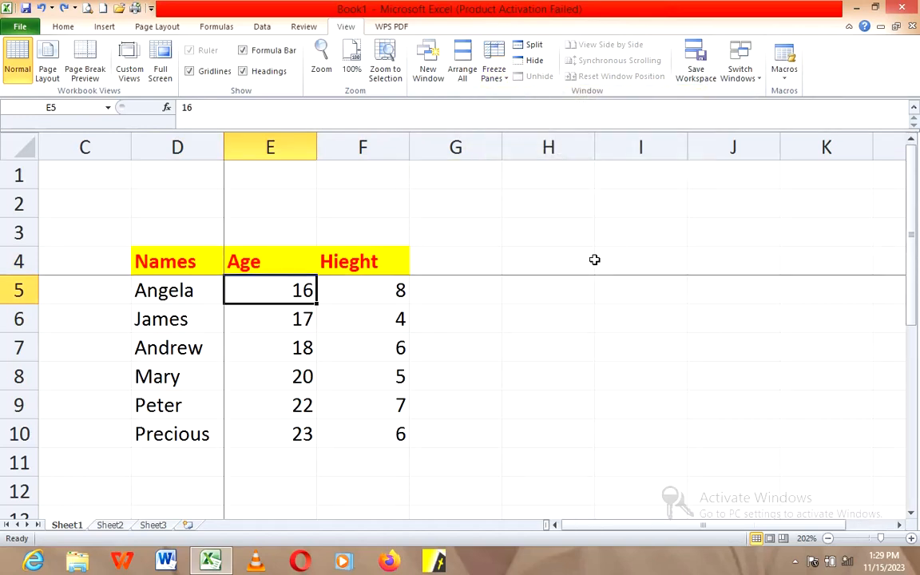
Step: Examine how the Names, Age and Hieght headers behave while moving down the rows and back up
scroll(692, 345, "down", 2)
scroll(855, 411, "down", 5)
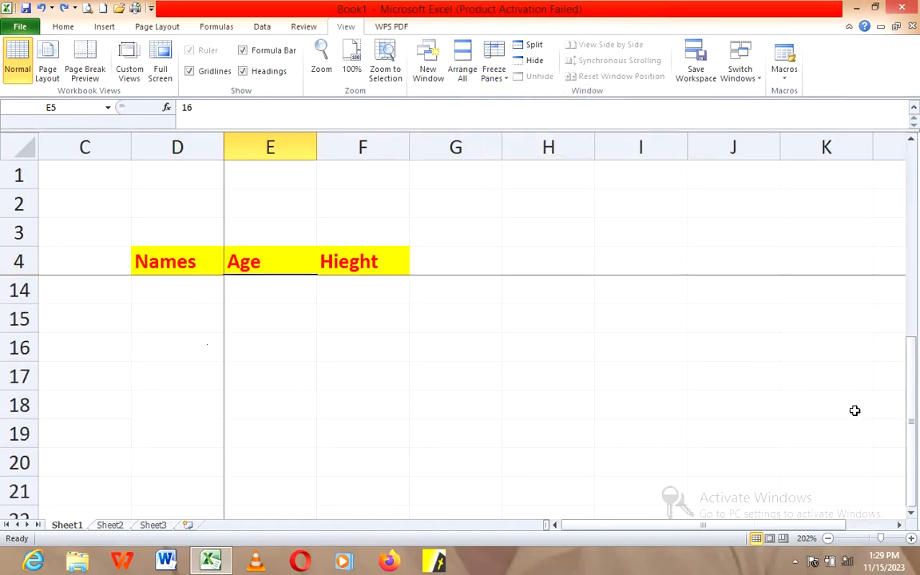
scroll(855, 411, "up", 7)
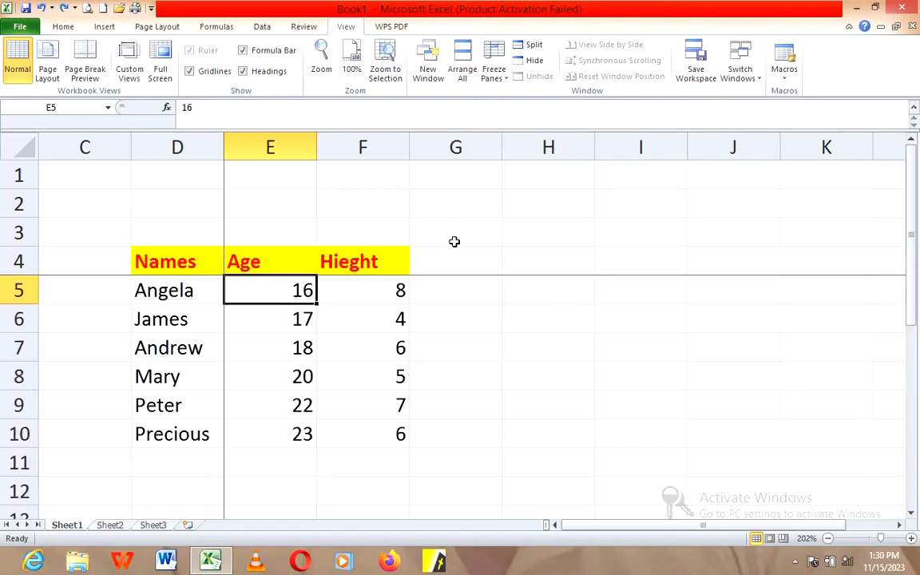
scroll(456, 240, "down", 1)
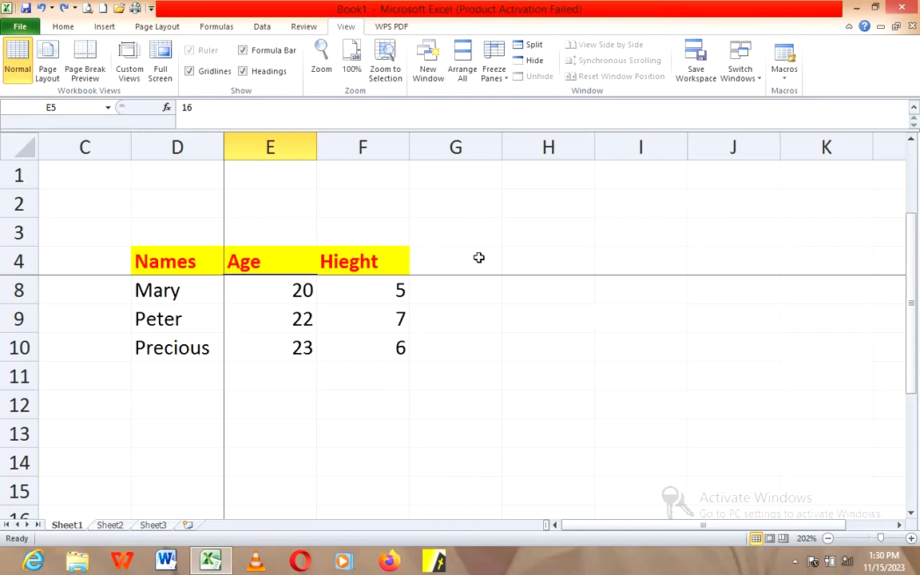
scroll(479, 258, "down", 2)
left_click(743, 288)
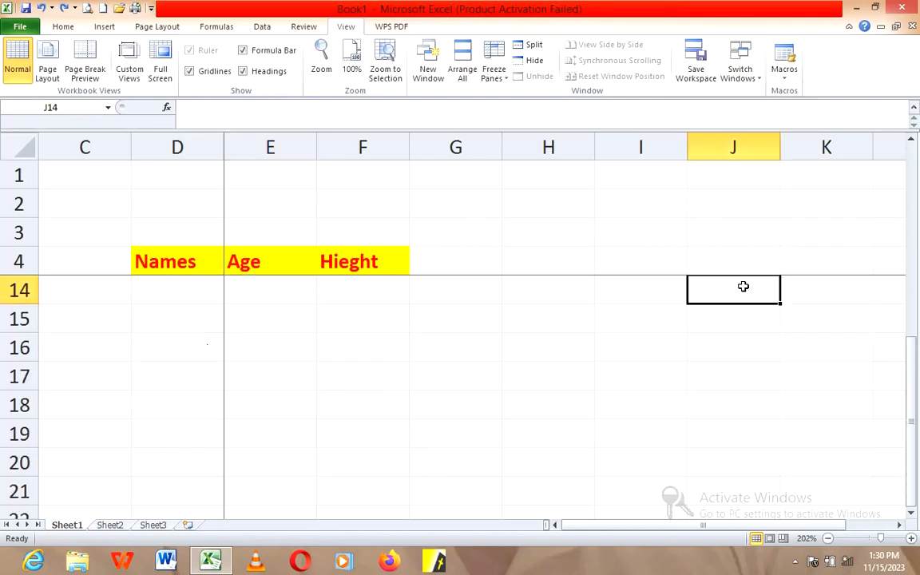
left_click(819, 259)
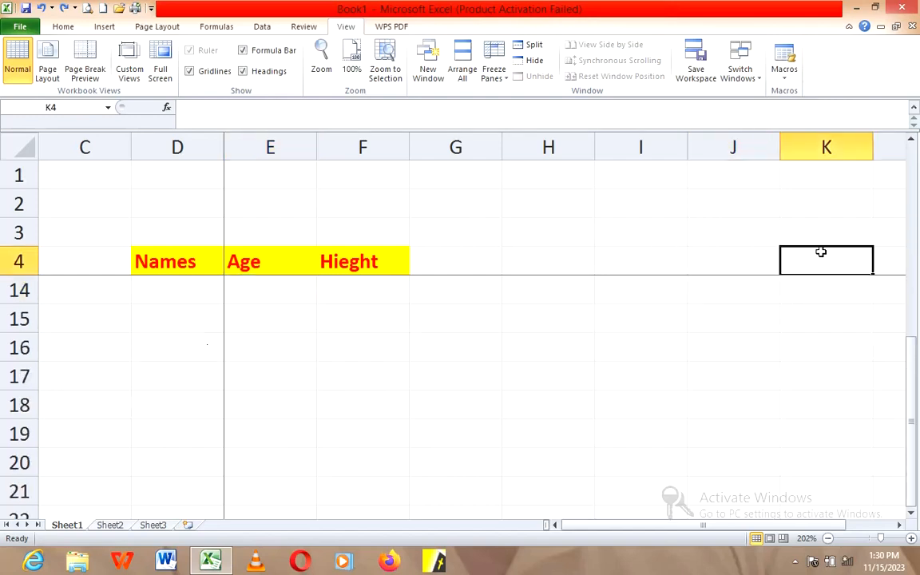
left_click(912, 140)
left_click(912, 139)
left_click(912, 140)
left_click(912, 140)
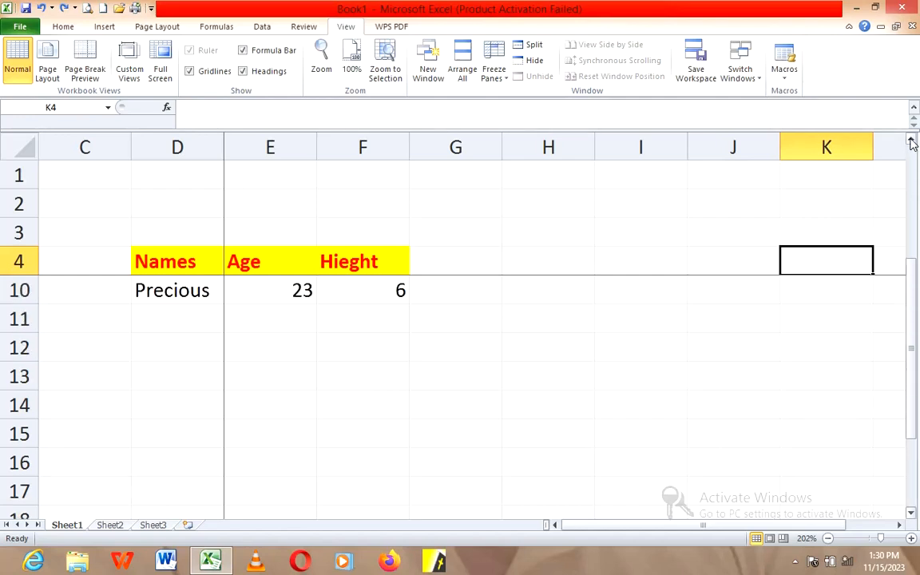
left_click(912, 140)
left_click(911, 140)
left_click(911, 140)
left_click(912, 140)
left_click(912, 140)
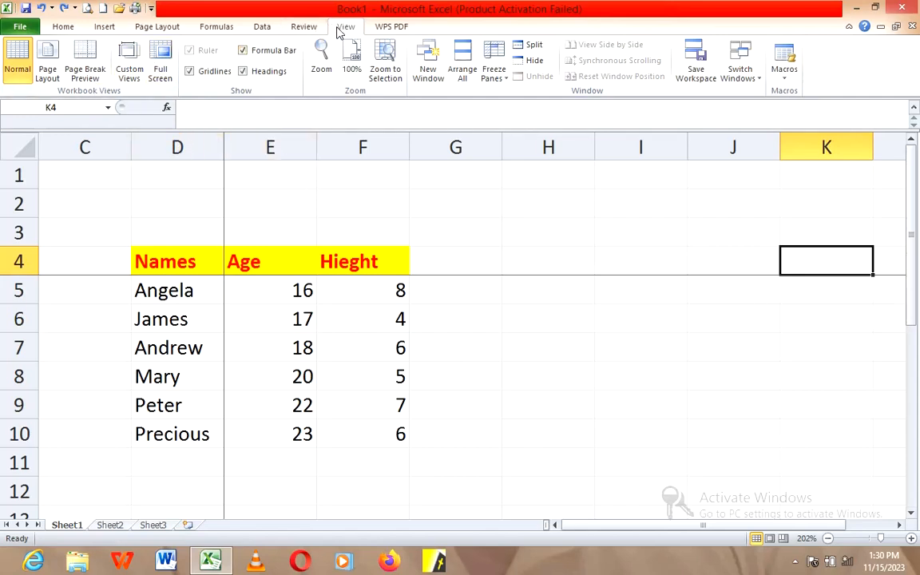
Step: Cancel the switch to Page Layout view and unfreeze the worksheet panes
left_click(47, 74)
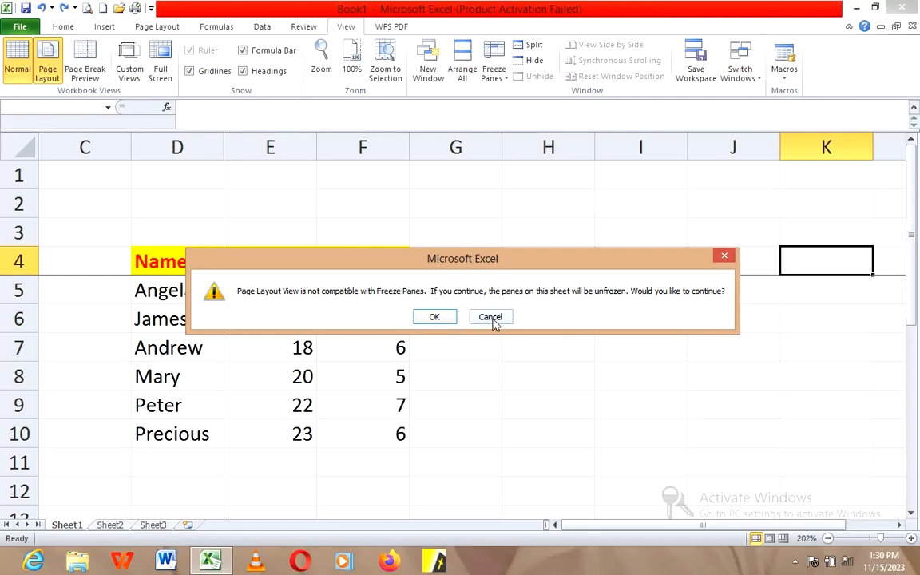
left_click(724, 256)
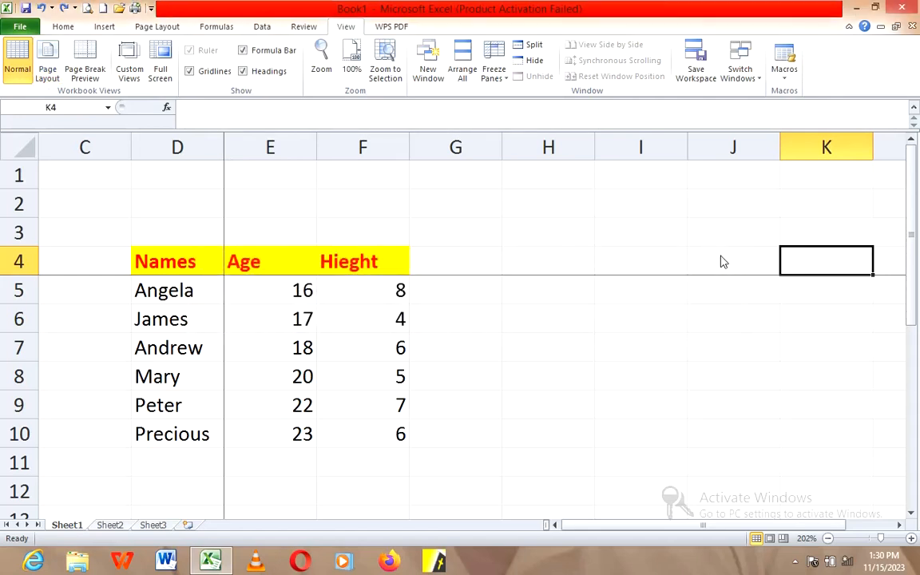
left_click(502, 82)
left_click(528, 101)
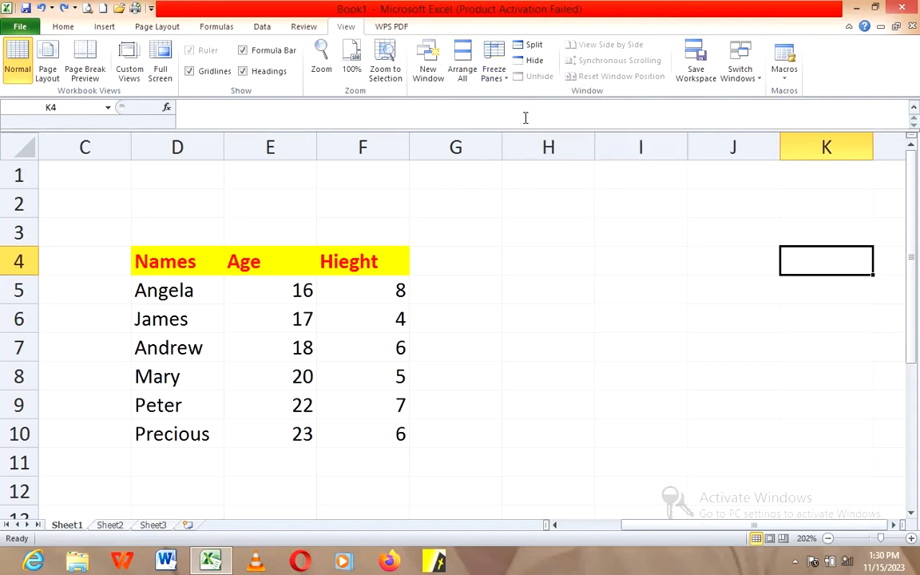
Step: Switch the worksheet to Page Layout view and look over its pages, including the header and footer areas
left_click(45, 74)
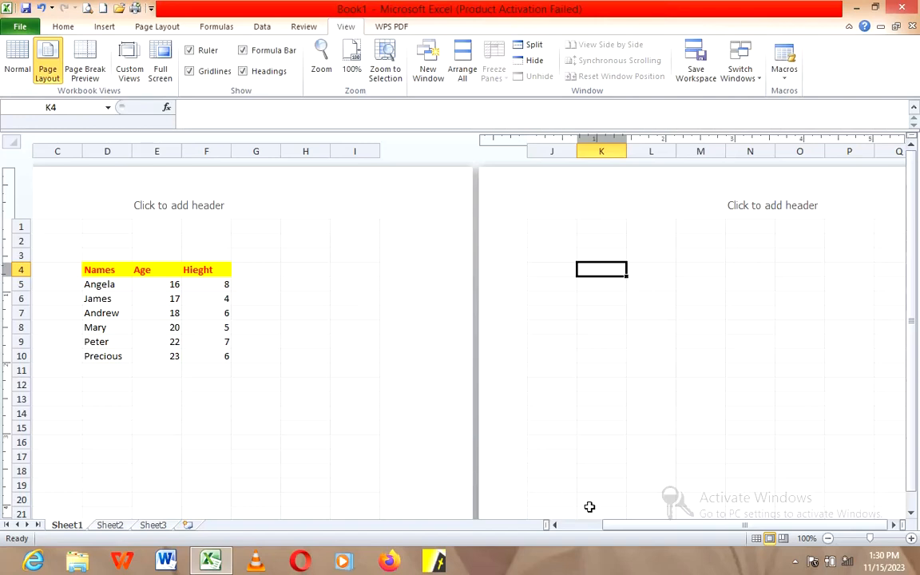
left_click(555, 525)
left_click(554, 525)
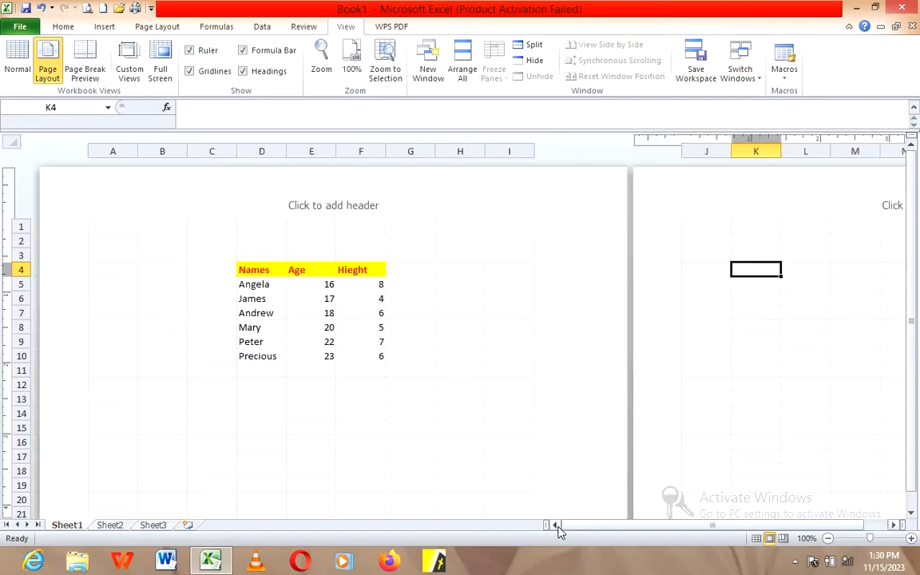
scroll(500, 467, "down", 10)
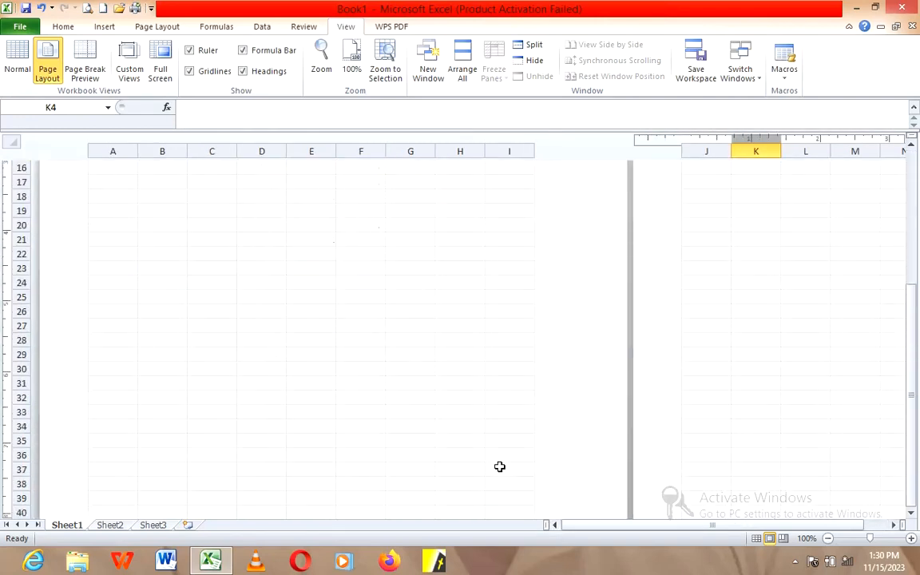
scroll(500, 466, "down", 6)
scroll(502, 470, "up", 7)
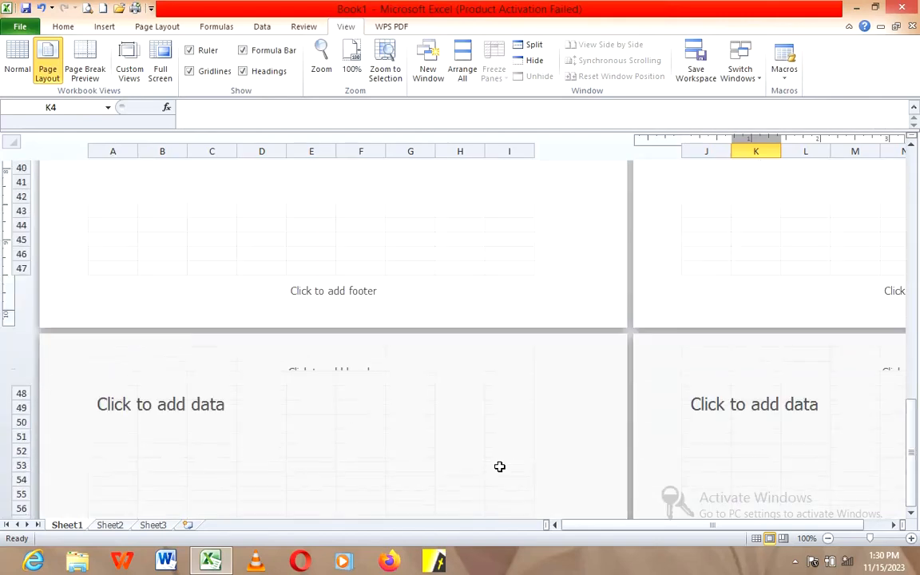
scroll(500, 472, "up", 5)
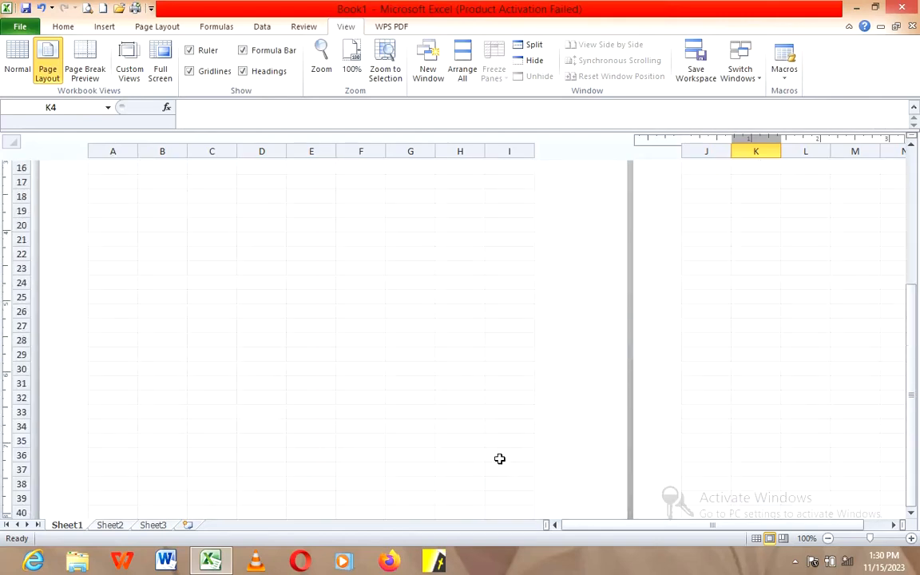
Step: Switch the worksheet to Page Break Preview, dismiss the welcome message and select cell H6 outside the page boundary
scroll(395, 373, "up", 5)
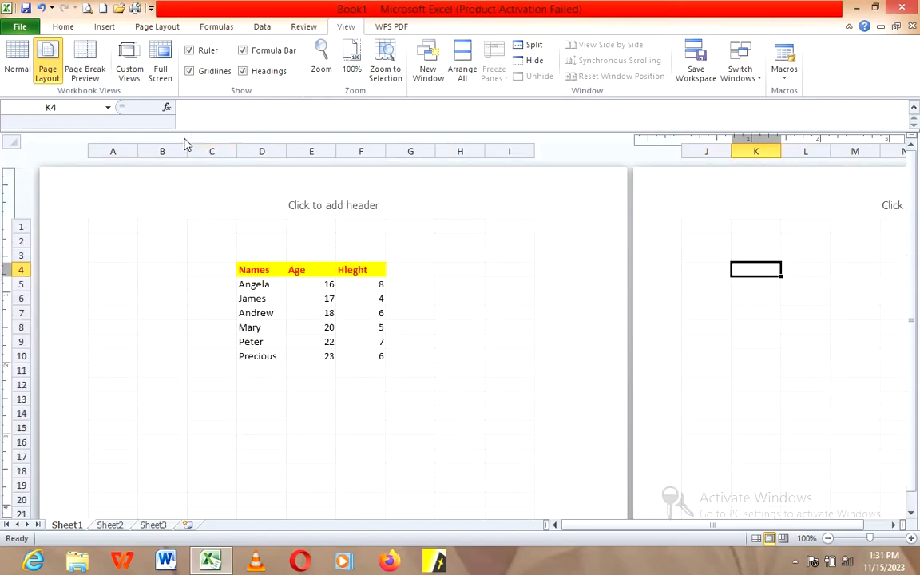
left_click(90, 72)
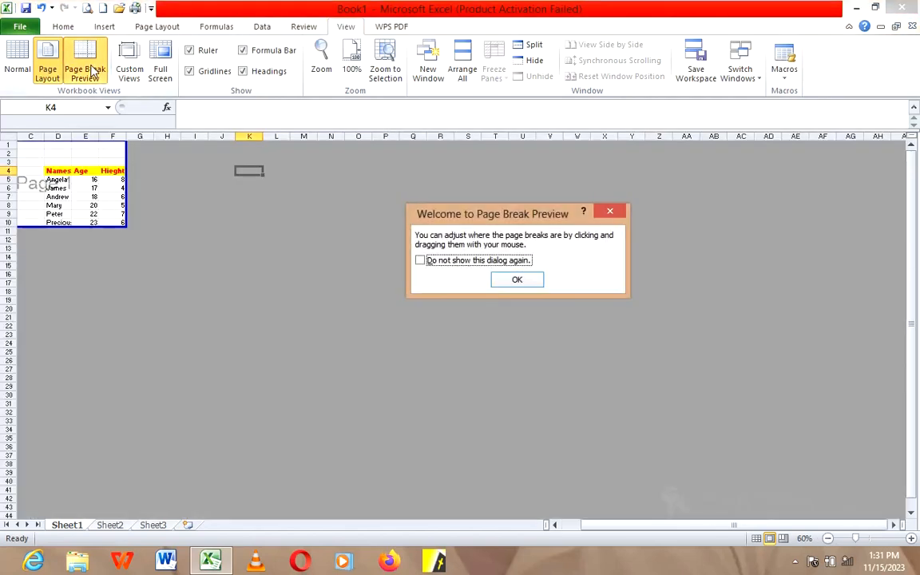
left_click(518, 279)
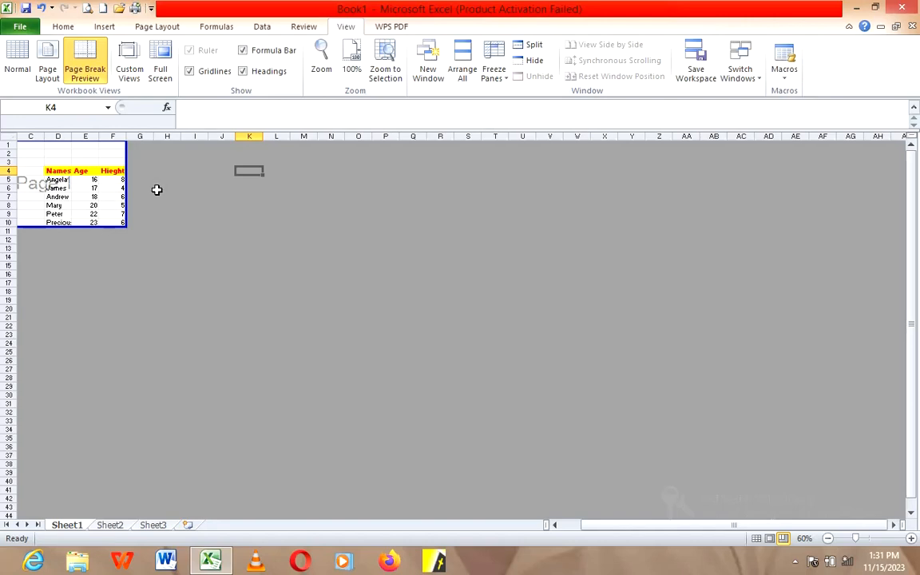
left_click(158, 188)
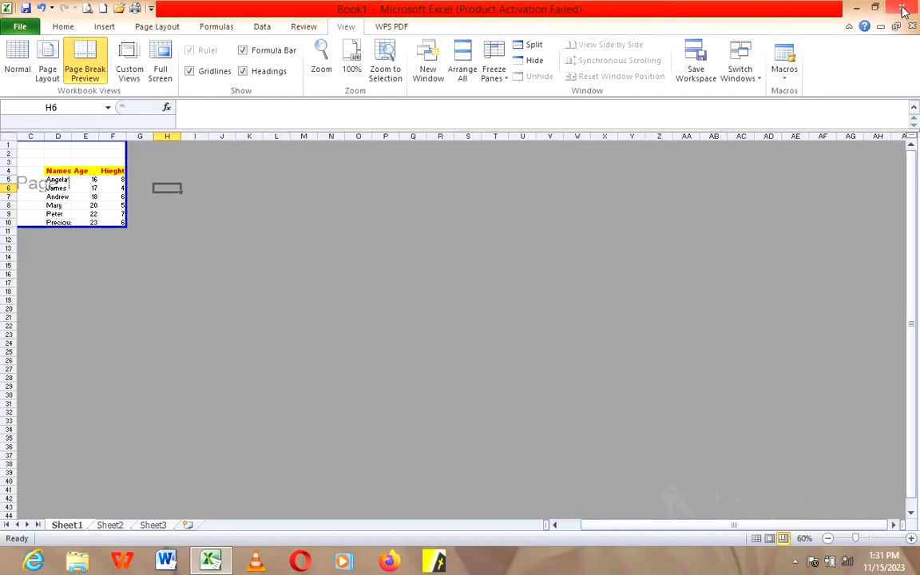
Step: Return the worksheet to Normal view and select cell F5, the first value under the Hieght header
left_click(15, 72)
left_click(377, 293)
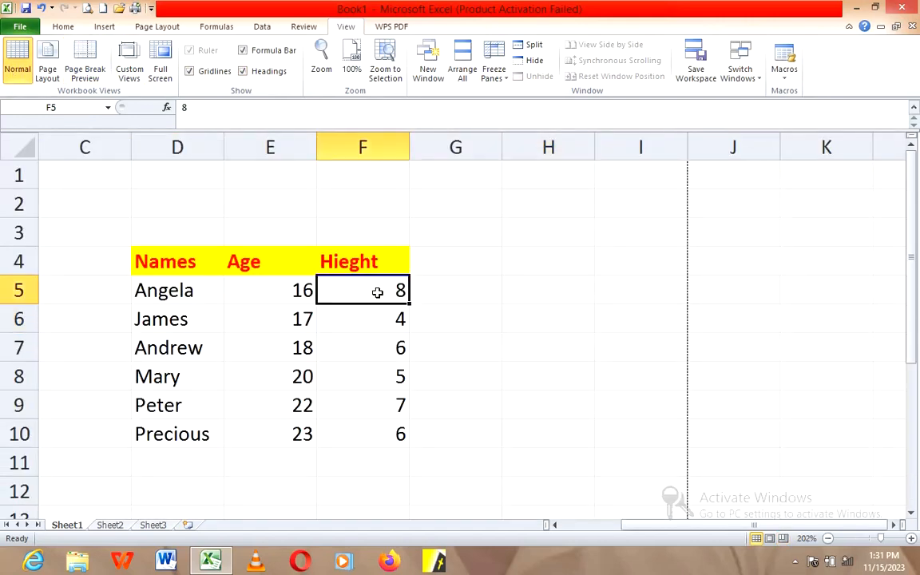
scroll(377, 292, "down", 7)
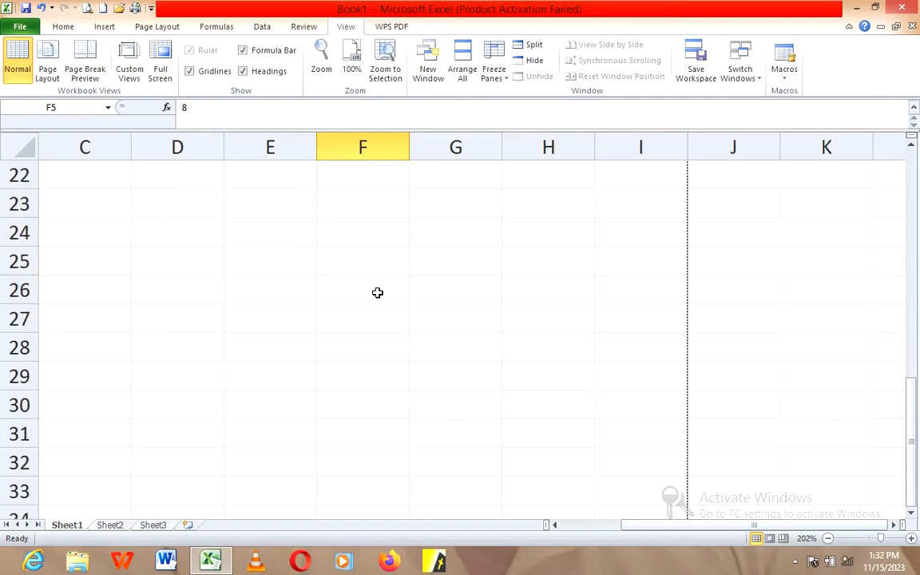
scroll(377, 293, "up", 7)
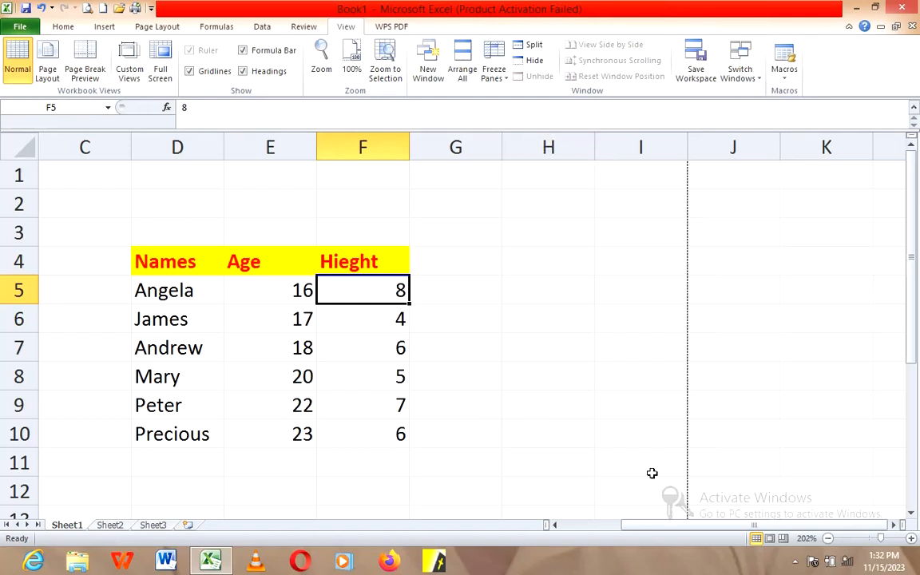
left_click(795, 561)
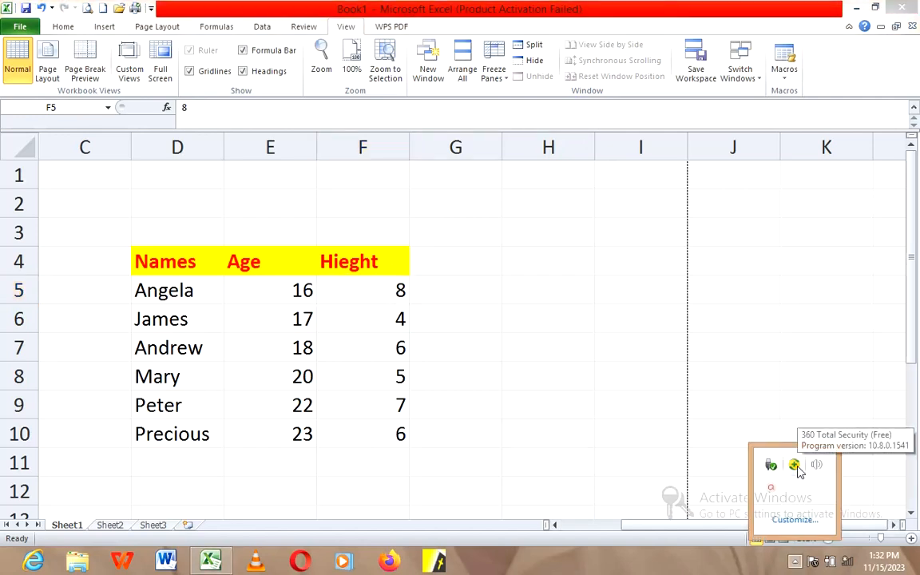
left_click(771, 488)
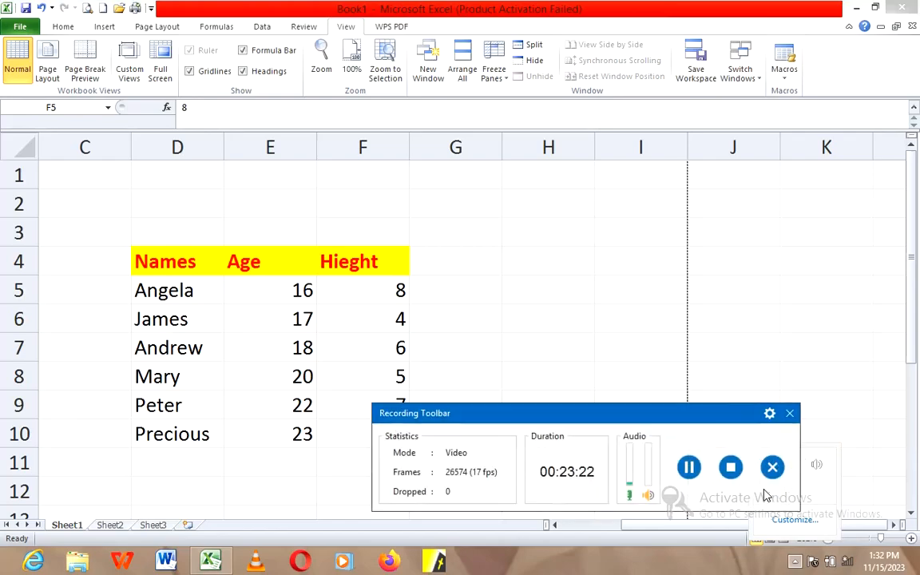